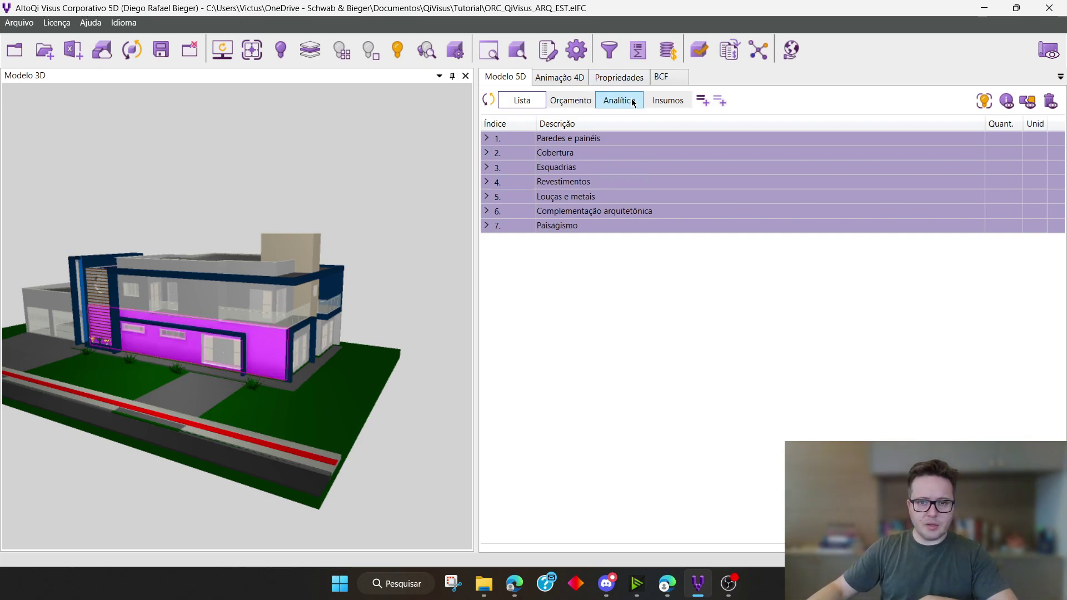
Review the selected wall's properties and the levels of the analytical structure (EAP) in the project settings
left_click(621, 78)
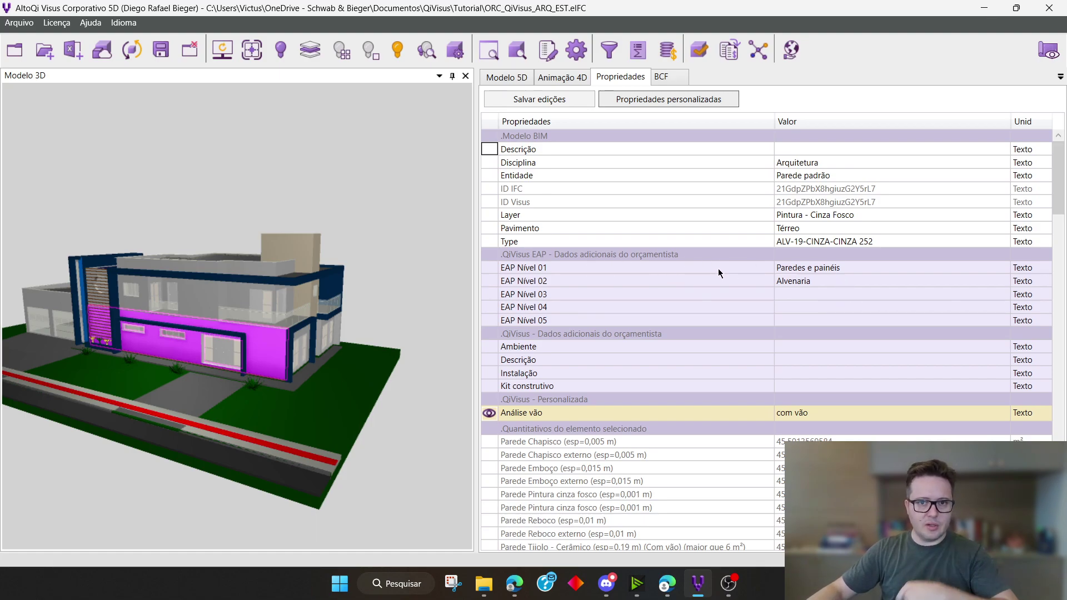
left_click(576, 49)
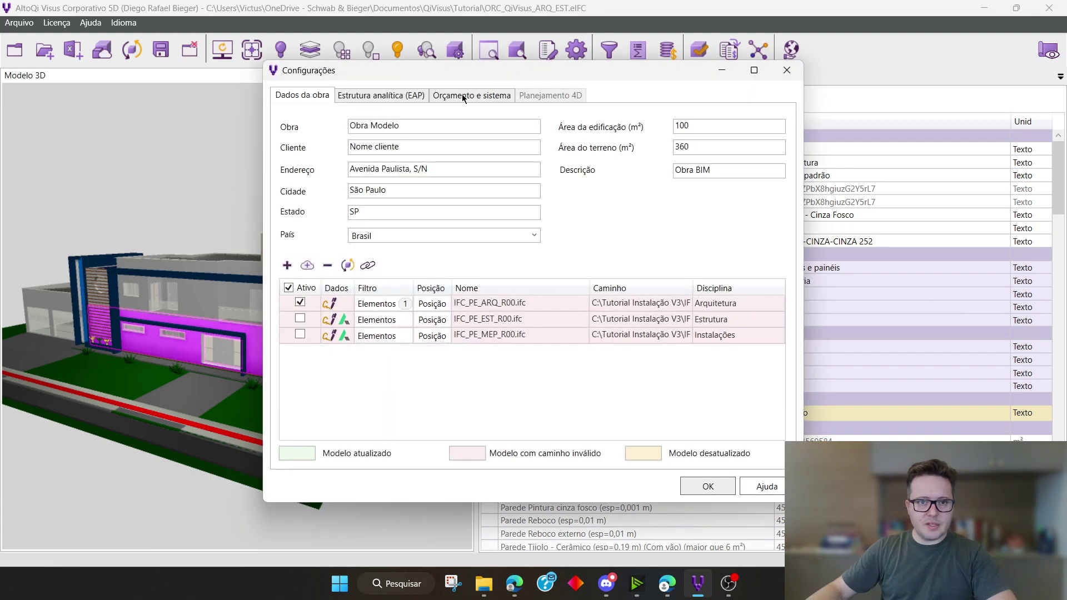
left_click(413, 99)
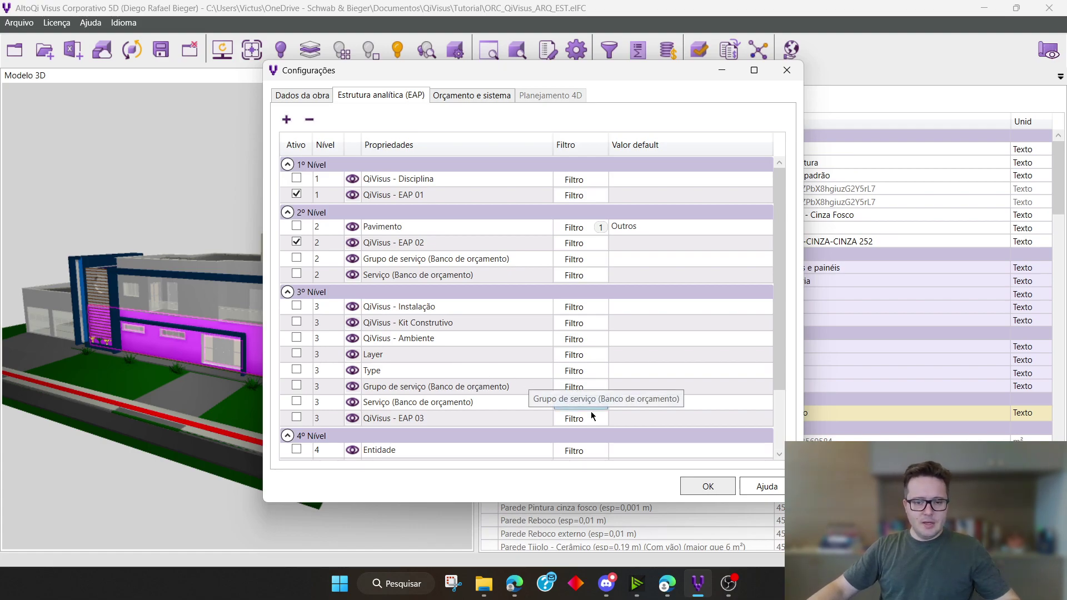
left_click(714, 488)
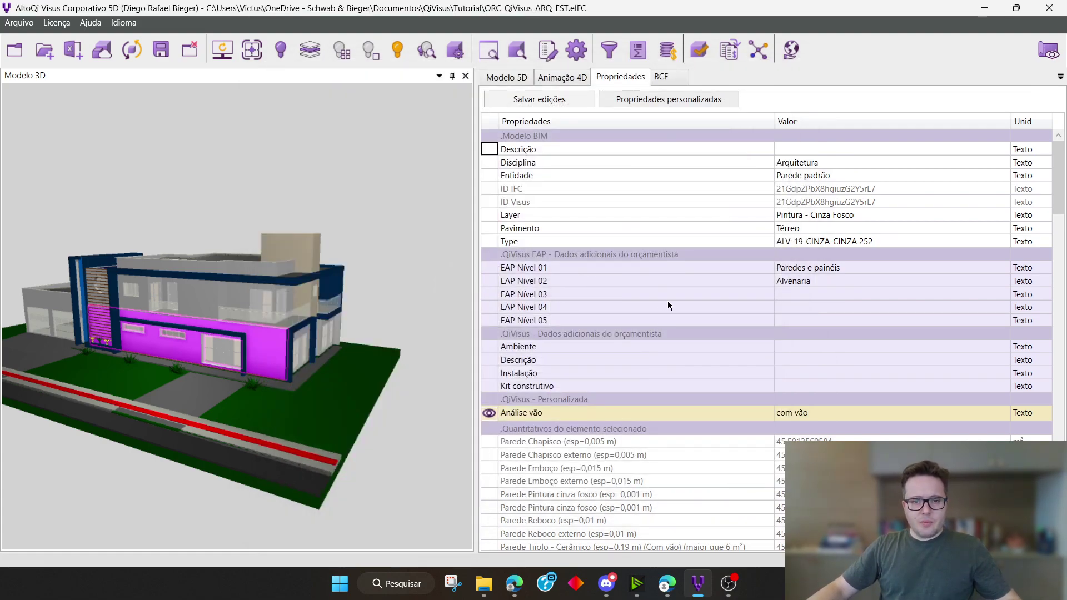
Expand Paredes e painéis in the 5D model list and select the 0,14 m ceramic brick wall with openings larger than 6 m²
left_click(502, 81)
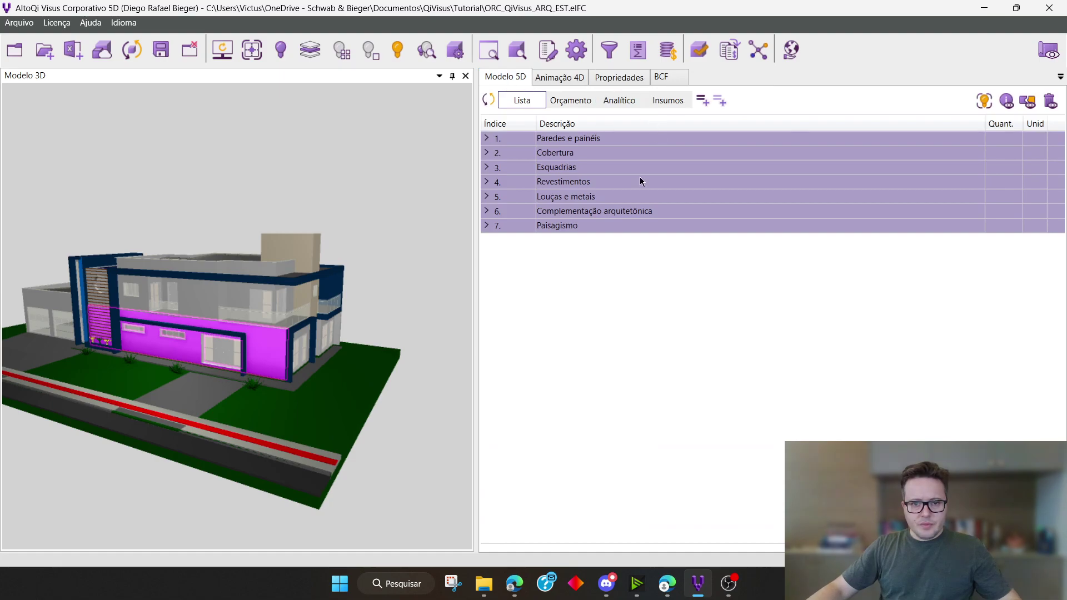
left_click(487, 139)
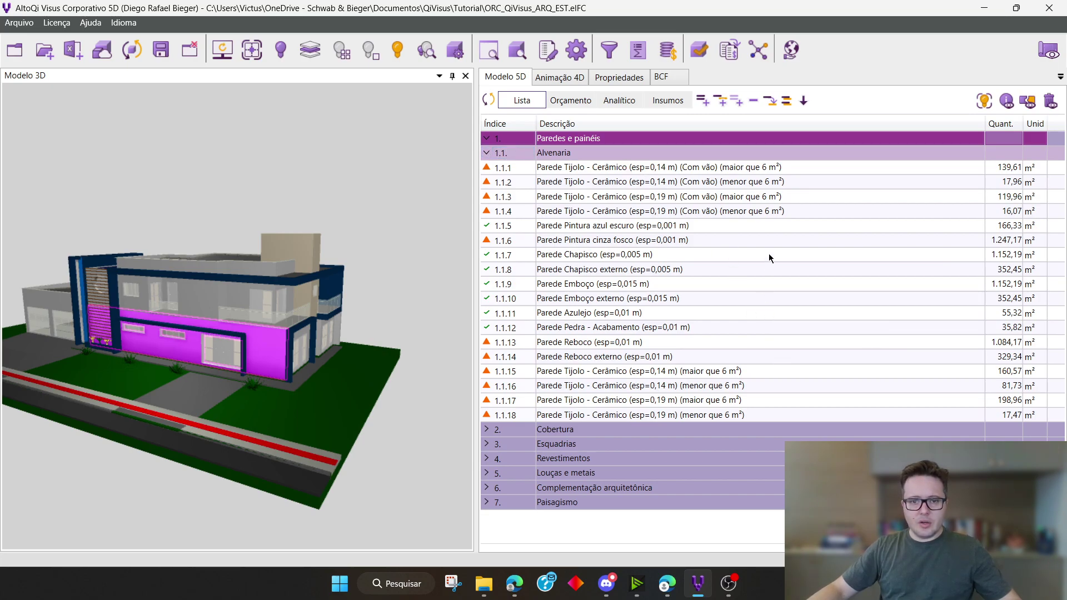
left_click(653, 168)
left_click_drag(813, 182, 765, 226)
left_click(600, 167)
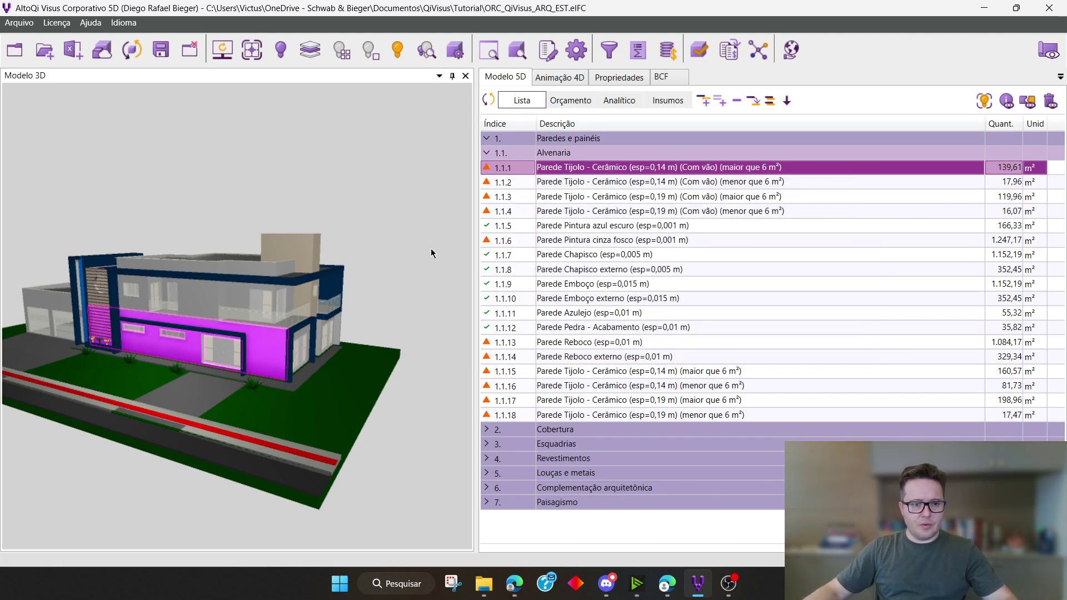
Examine the wall's additional budget properties, from Ambiente to Instalação, and its custom Análise vão property
left_click(631, 81)
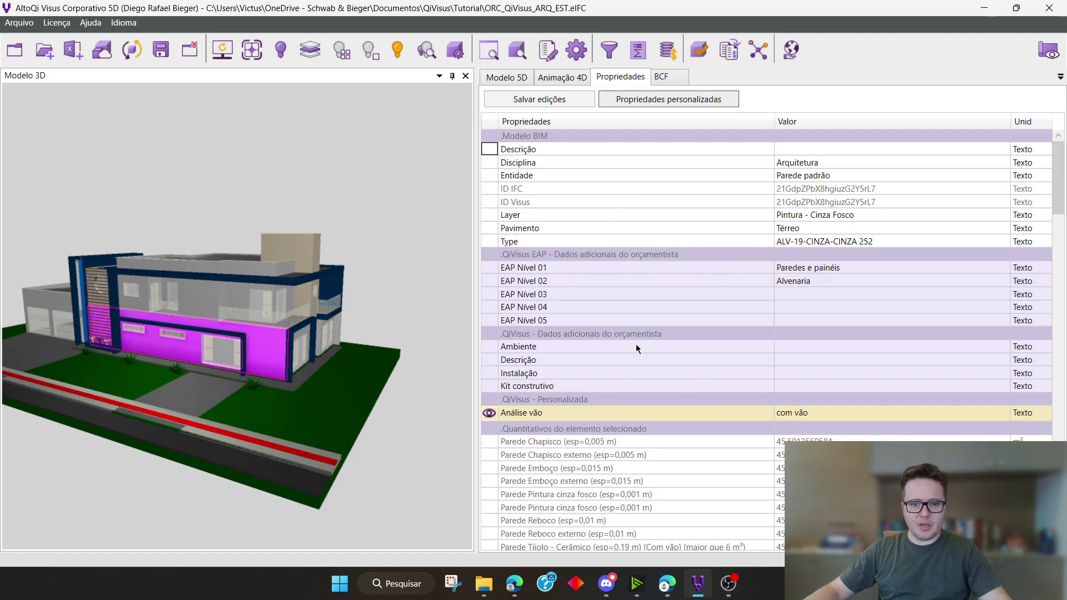
left_click(601, 346)
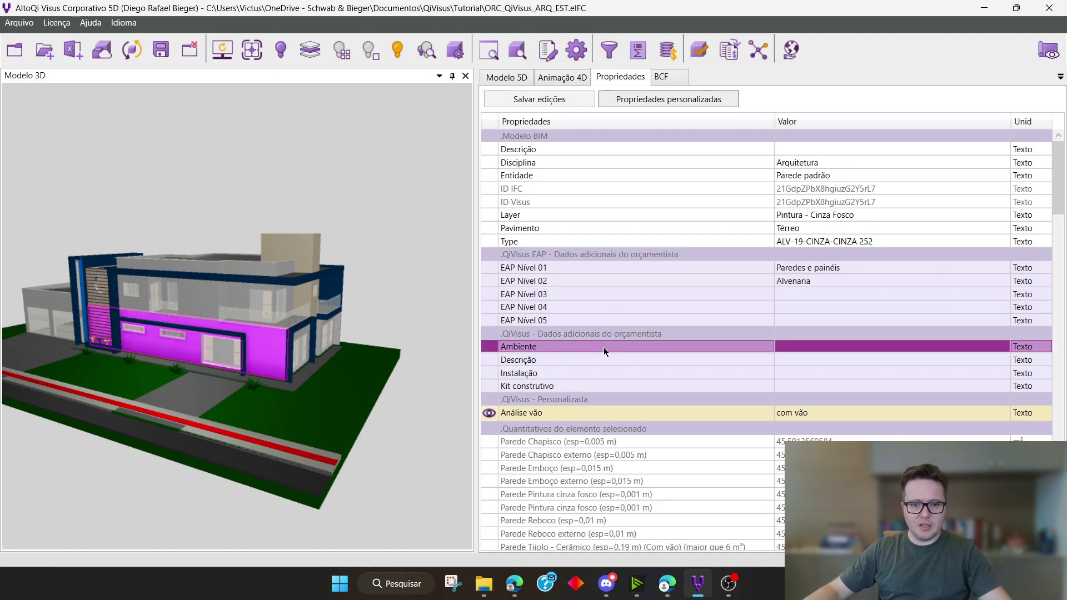
left_click(687, 363)
left_click(678, 373)
scroll(682, 384, "down", 2)
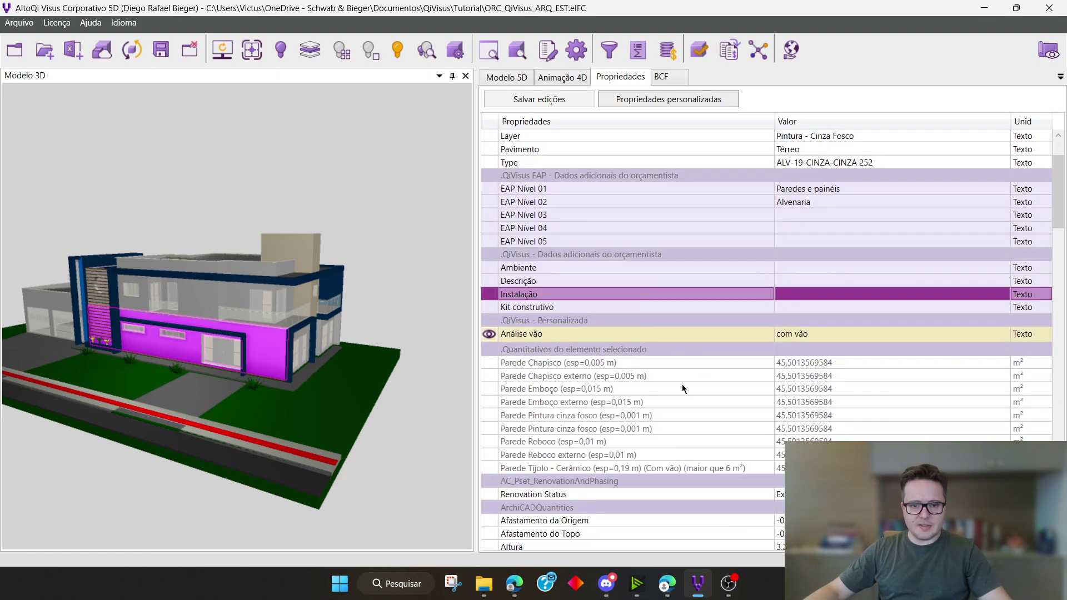
left_click(589, 333)
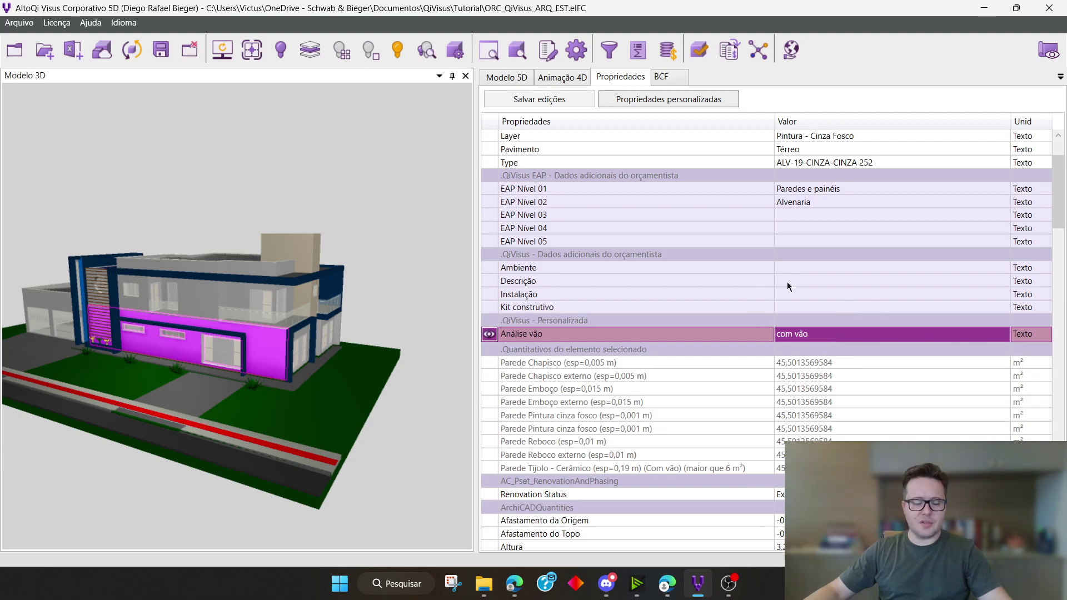
Compare the properties of the glass guardrail on the upper floor with those of the grey ground-floor wall
left_click(444, 233)
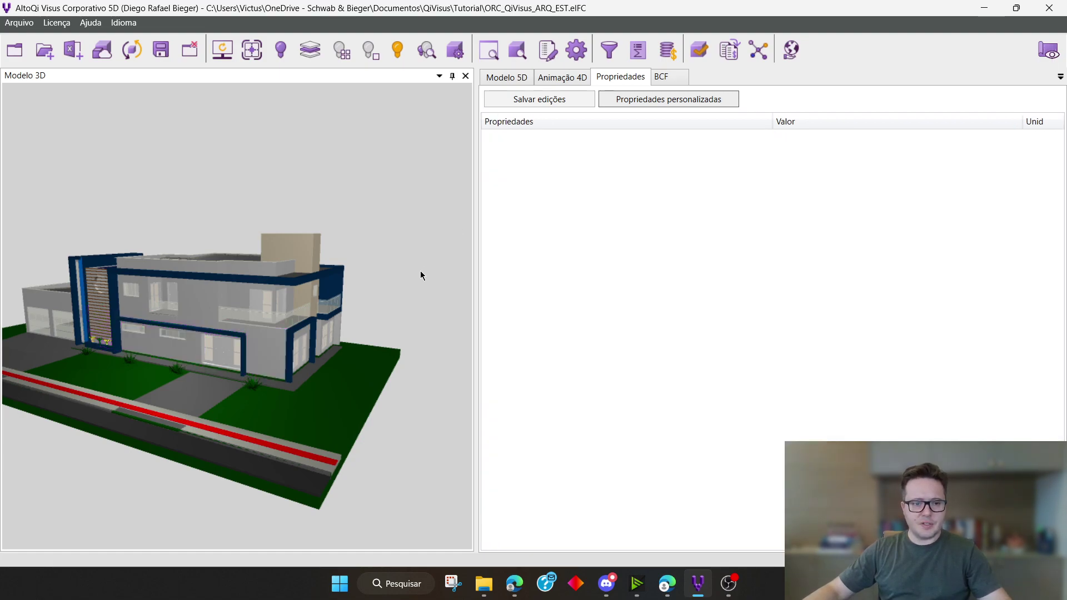
left_click(273, 320)
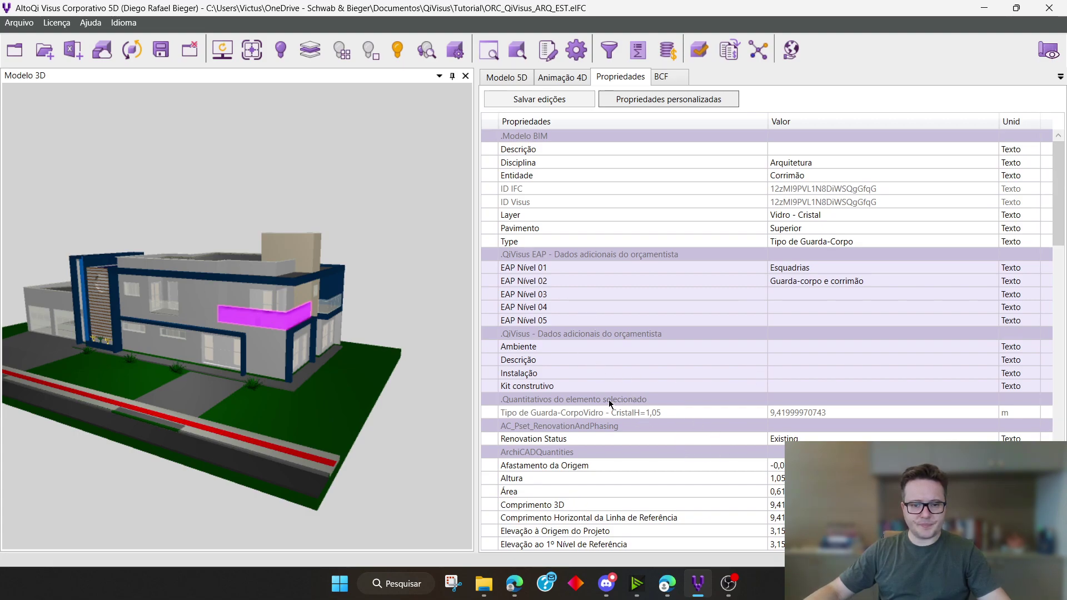
left_click(258, 354)
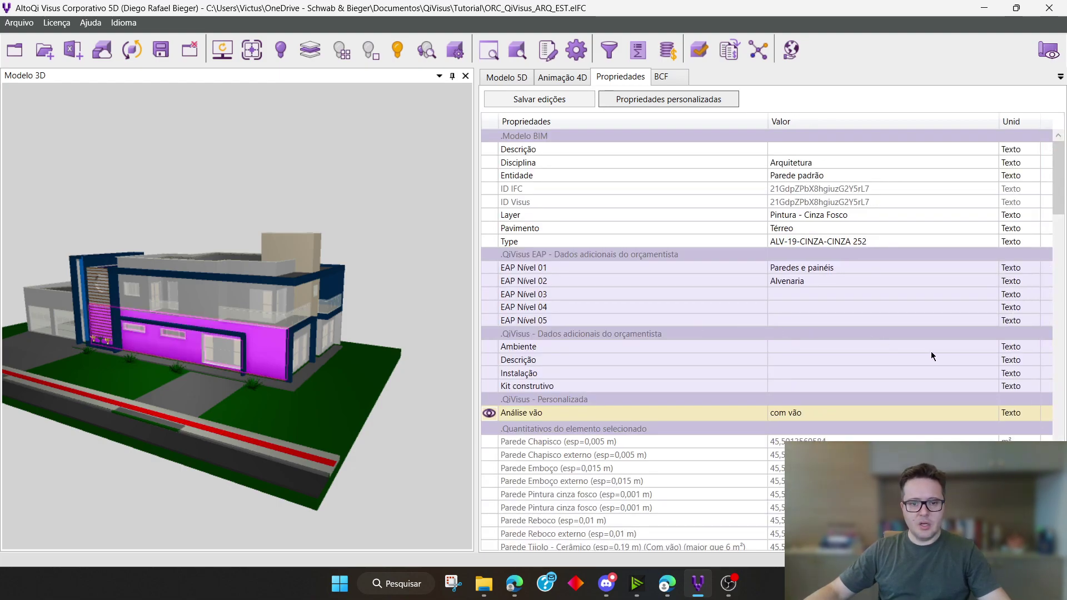
Open the ground-floor wall's custom Análise vão value for editing and close the field with com vão
scroll(931, 352, "down", 3)
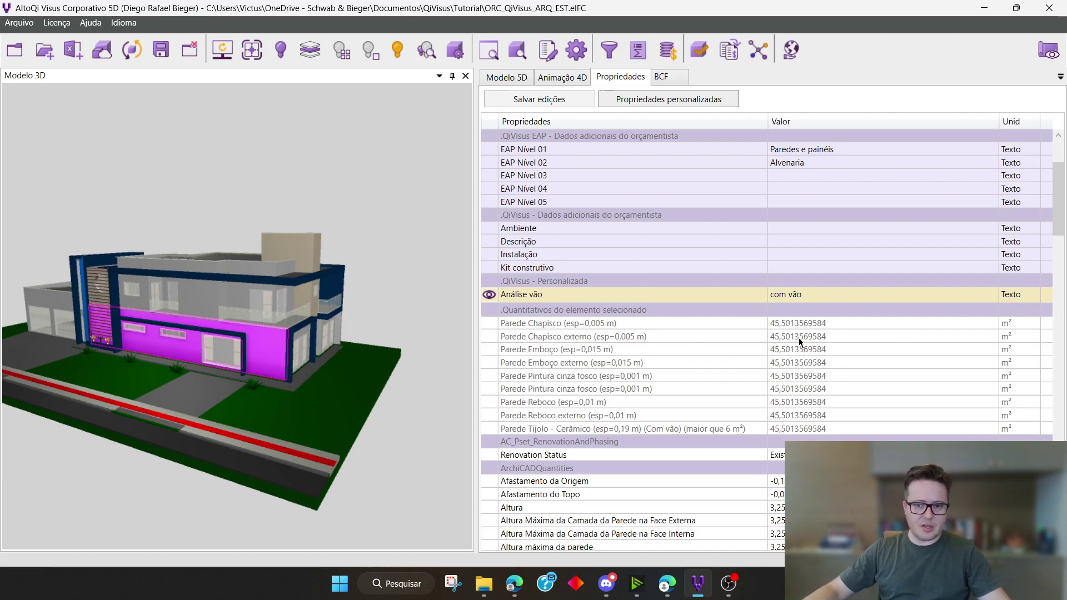
left_click(814, 296)
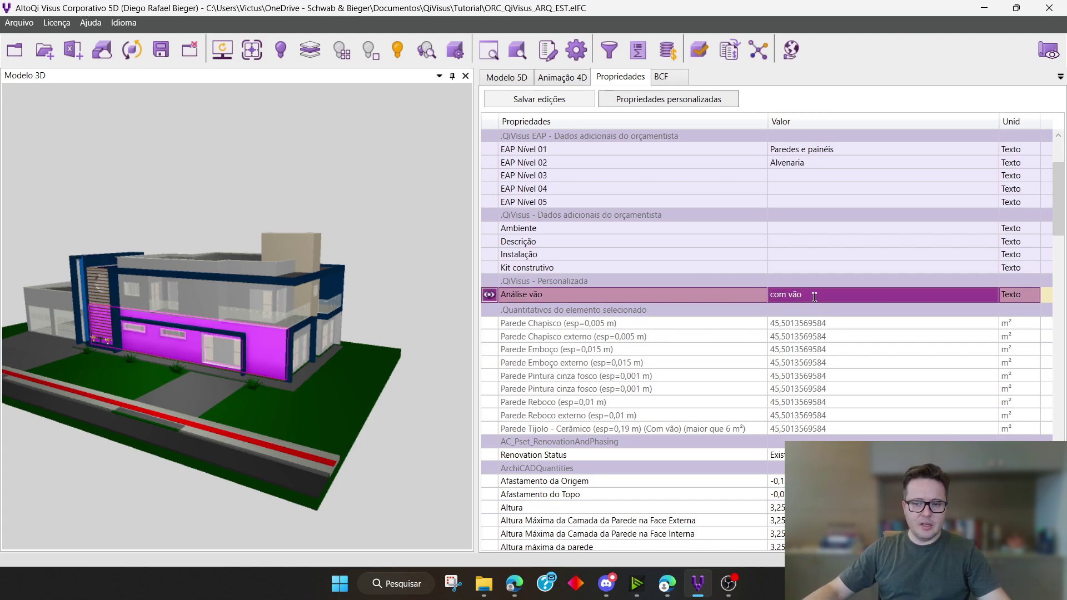
left_click(814, 296)
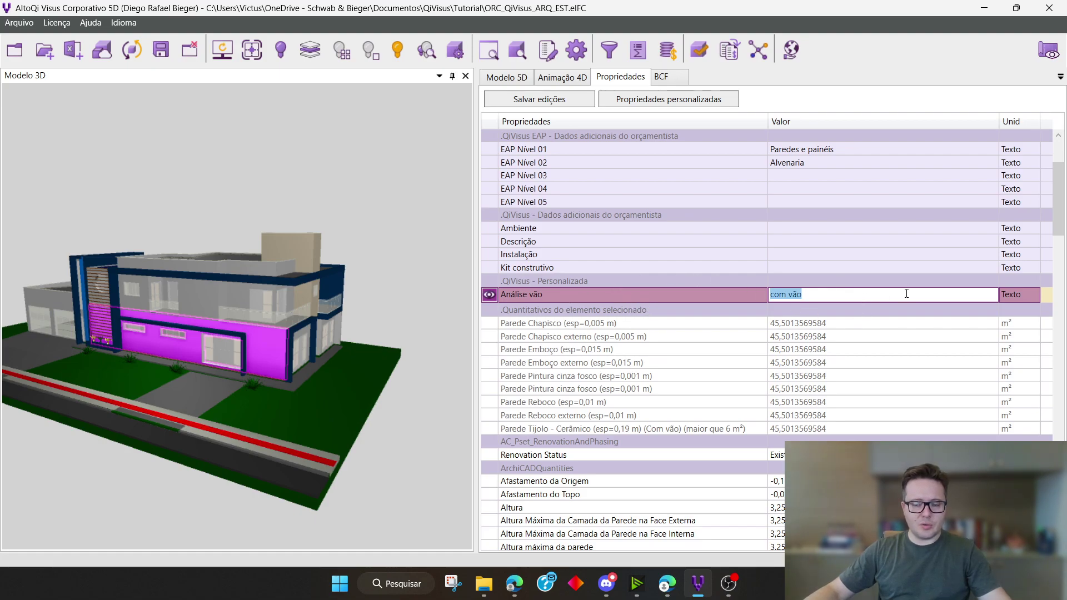
key("Return")
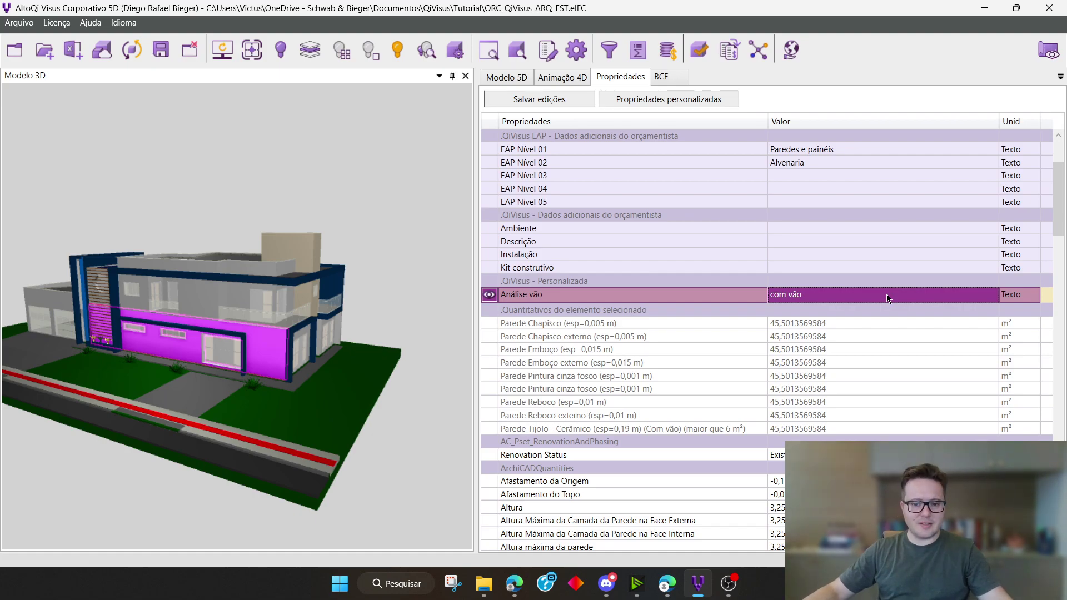
Examine the wall's ArchiCAD quantities, base quantities, materials and calculated geometry, selecting (3D) Área projeção superior
scroll(894, 340, "down", 2)
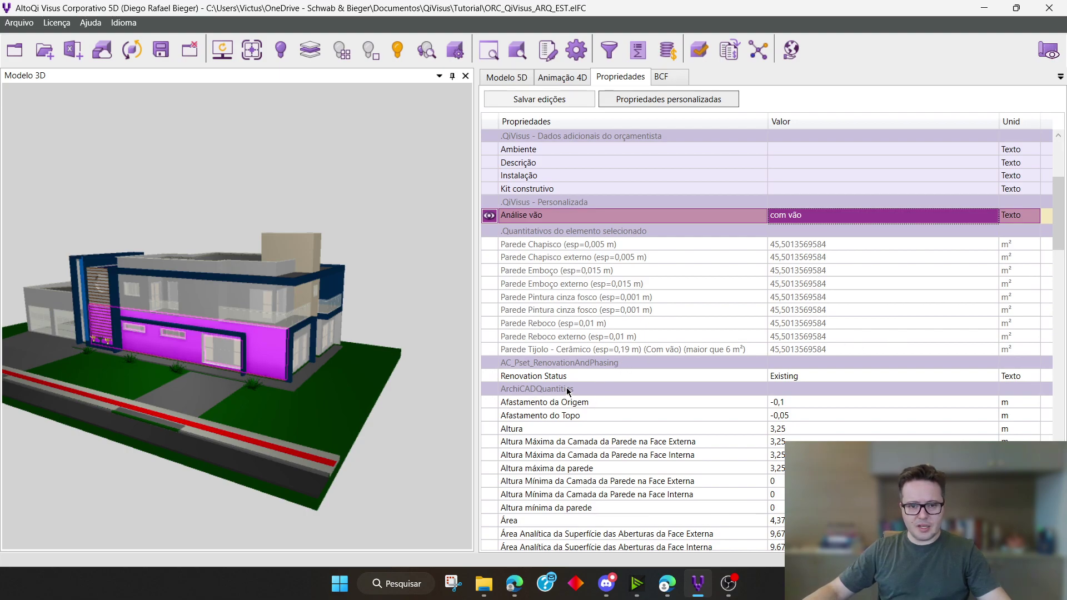
left_click(638, 403)
scroll(745, 395, "down", 9)
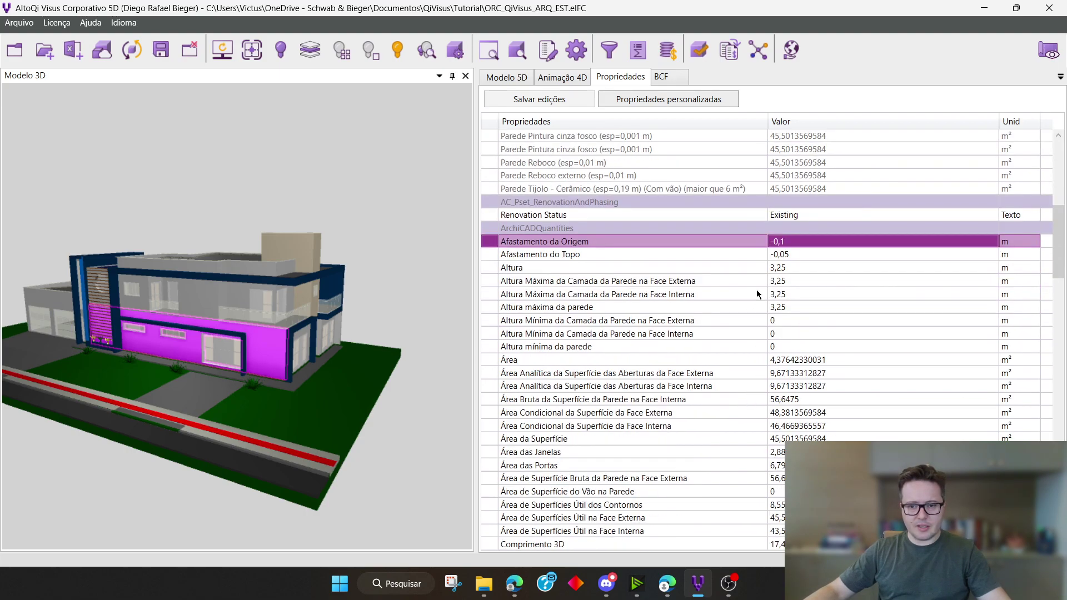
scroll(756, 291, "down", 11)
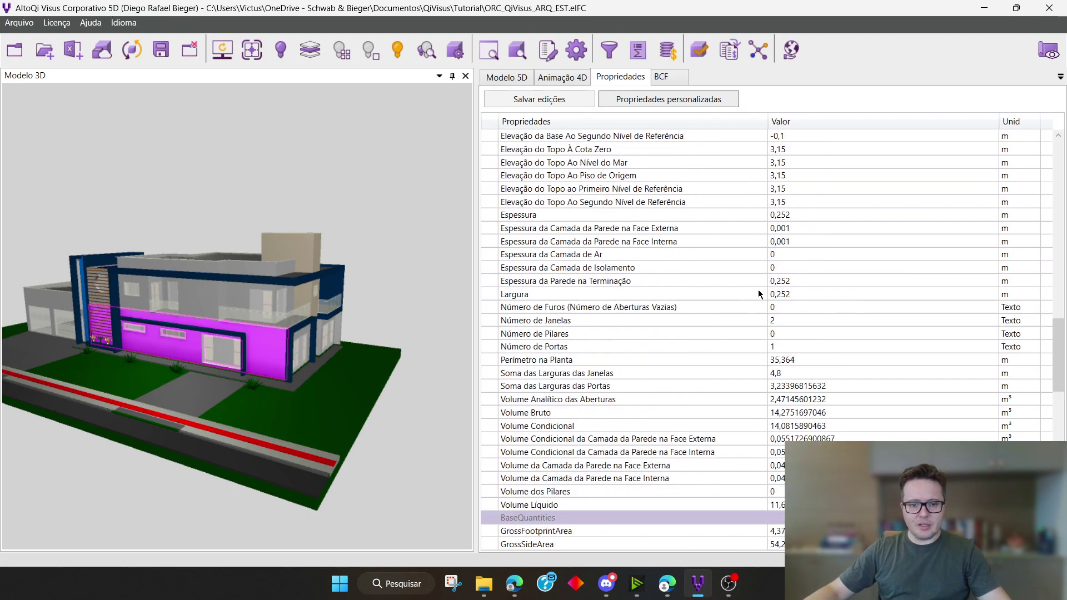
scroll(758, 293, "down", 7)
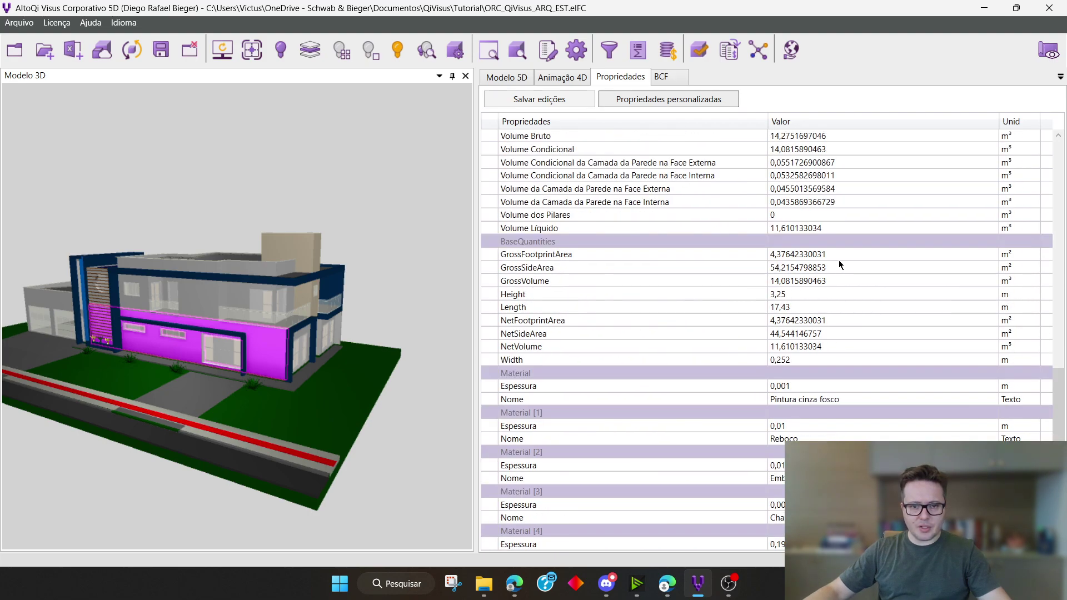
scroll(870, 273, "down", 13)
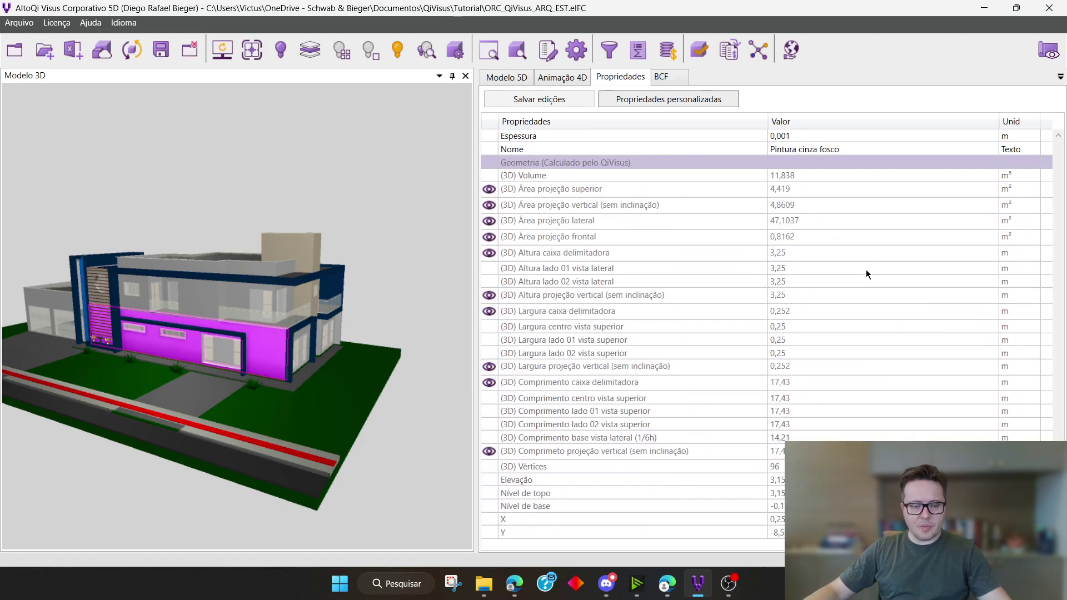
left_click(562, 185)
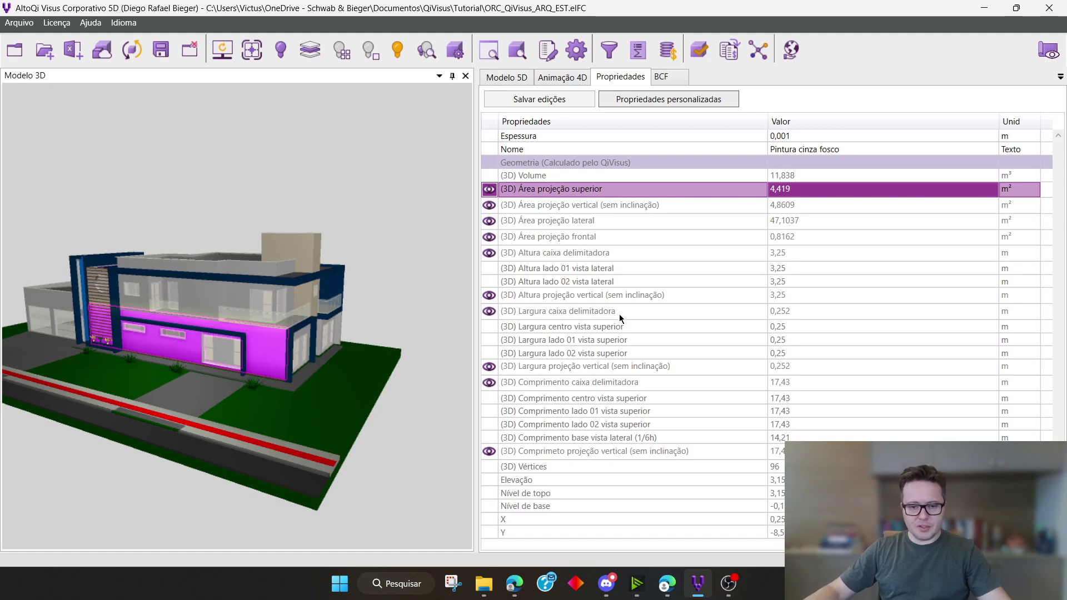
Go back through the wall's element quantities, imported IFC quantities and material layers, ending at the geometry calculated by QiVisus
scroll(622, 356, "up", 10)
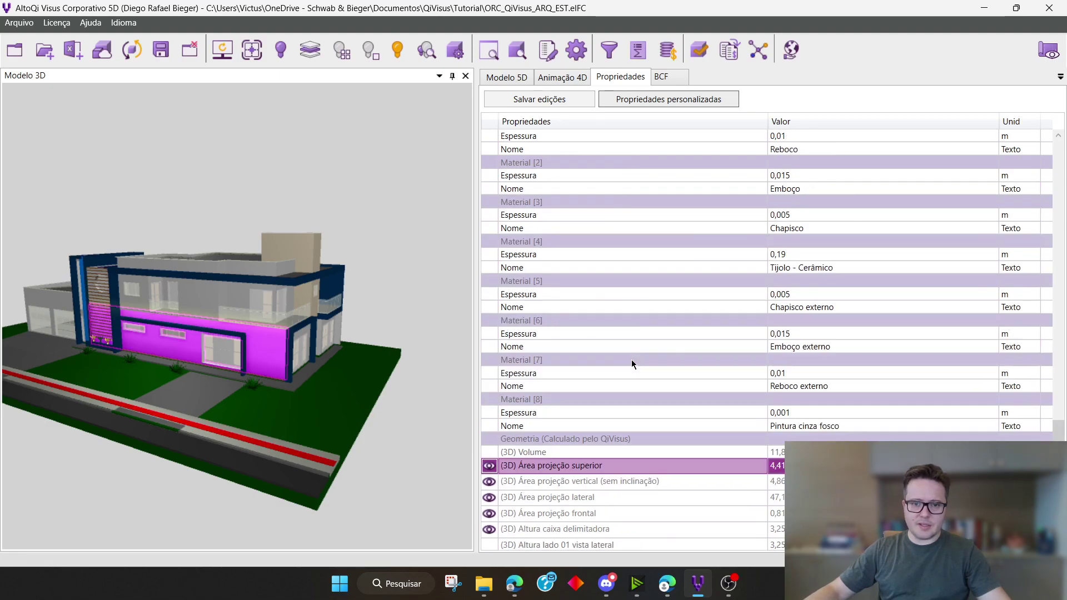
scroll(633, 386, "up", 15)
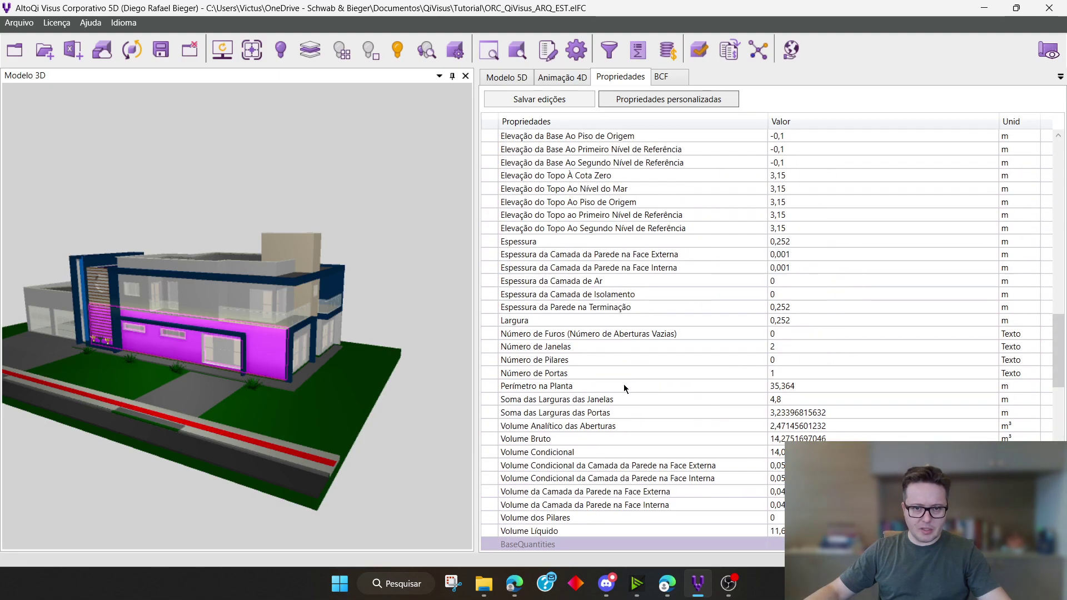
scroll(626, 383, "down", 15)
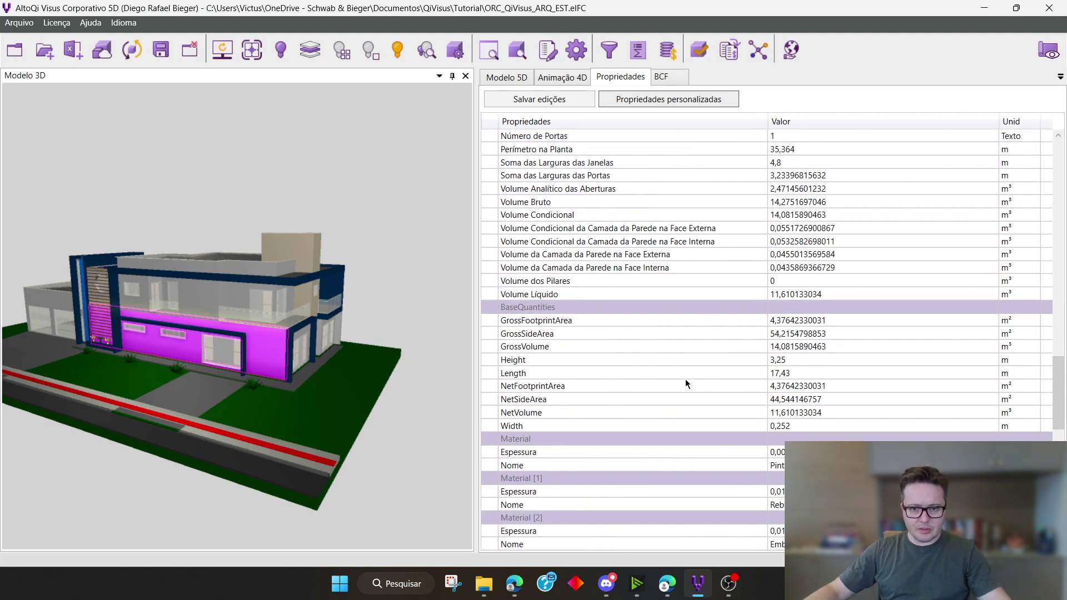
scroll(688, 383, "up", 20)
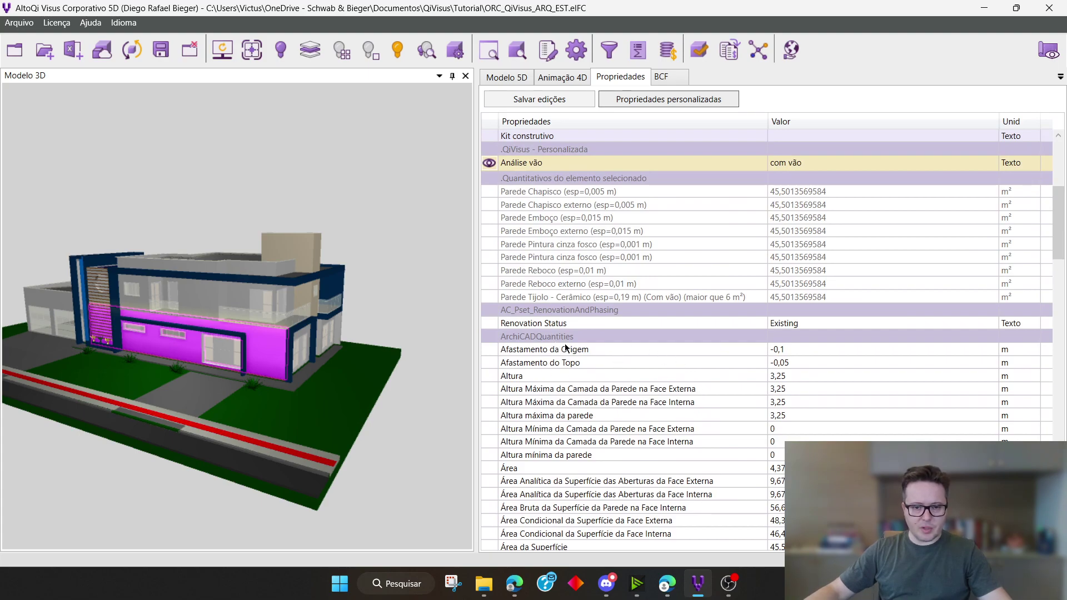
scroll(612, 372, "down", 10)
scroll(629, 386, "down", 12)
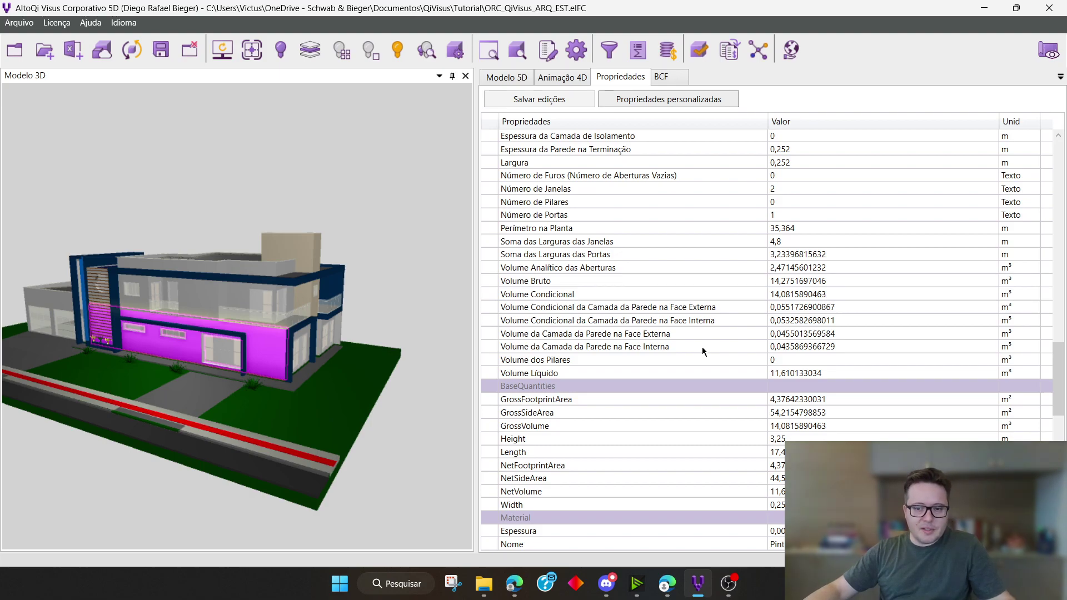
scroll(775, 345, "down", 9)
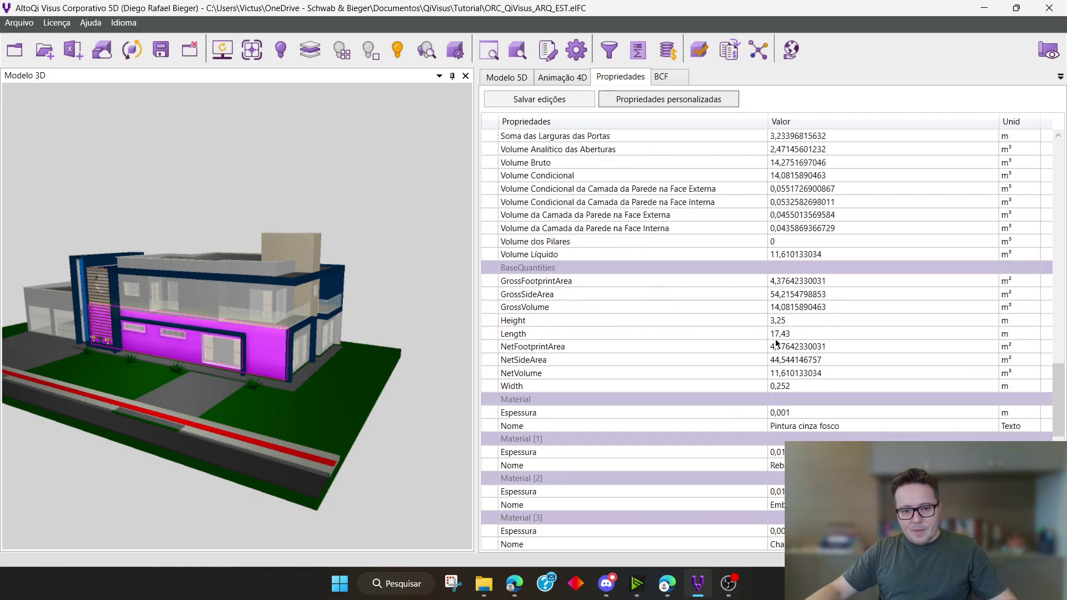
scroll(776, 343, "down", 4)
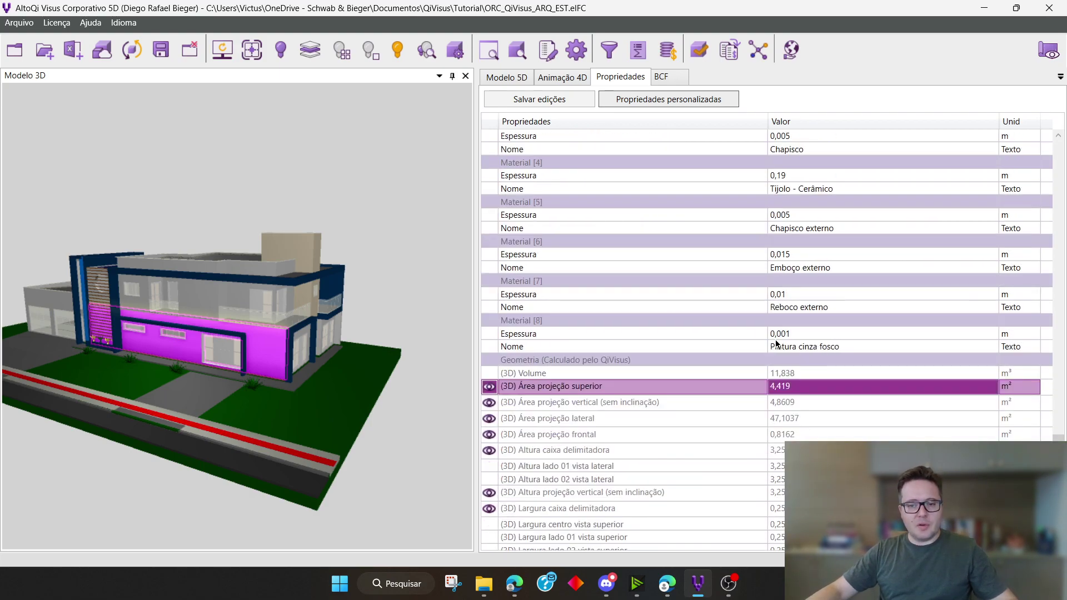
scroll(776, 345, "down", 4)
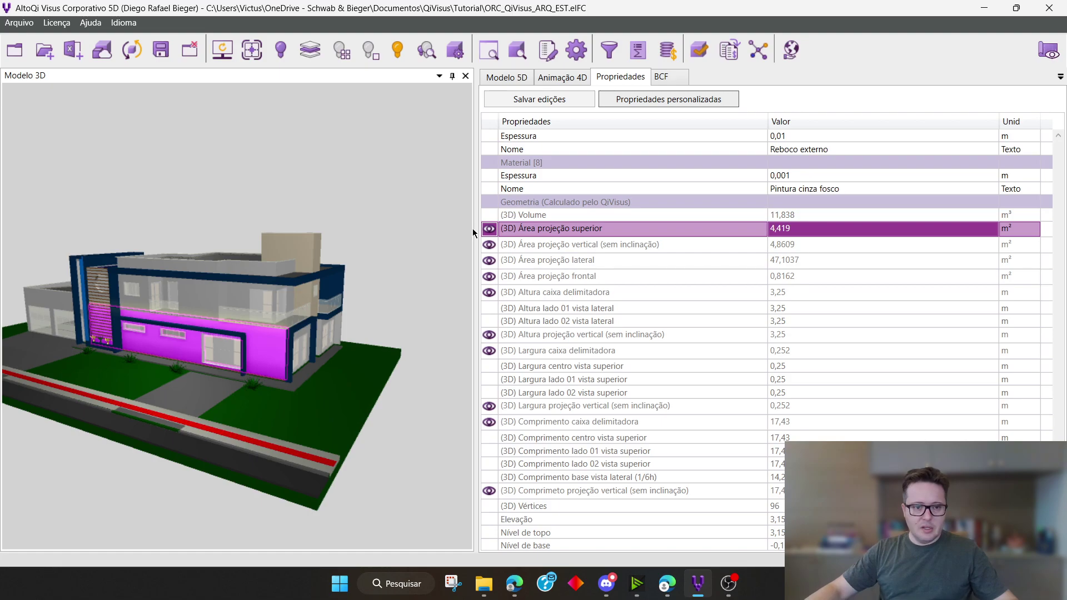
Reselect the grey ground-floor wall and select (3D) Área projeção superior among its calculated geometry properties
left_click(387, 294)
left_click(260, 343)
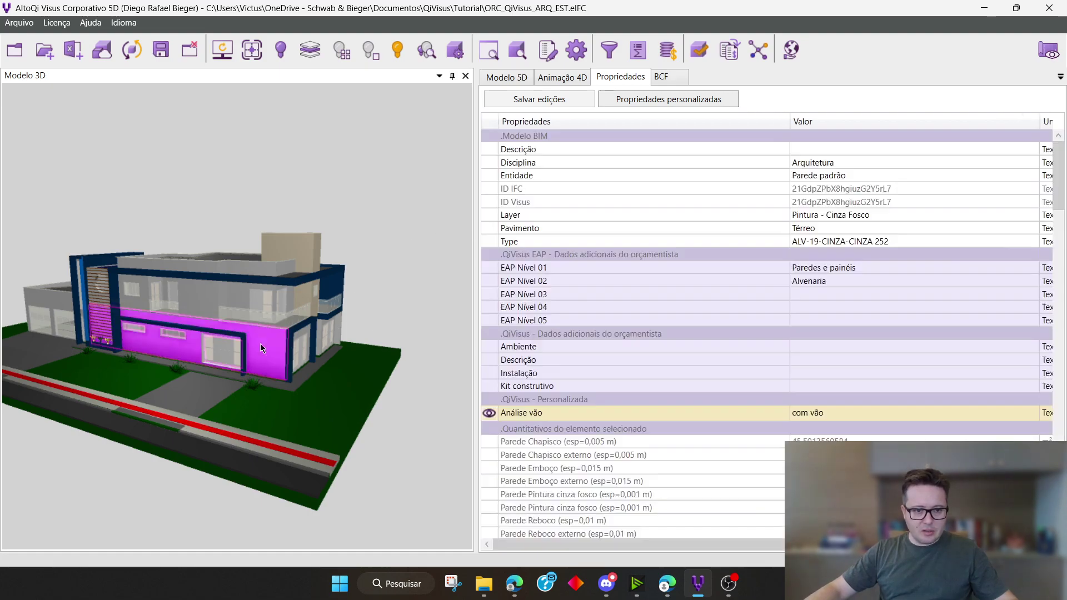
scroll(738, 349, "down", 10)
scroll(739, 344, "down", 20)
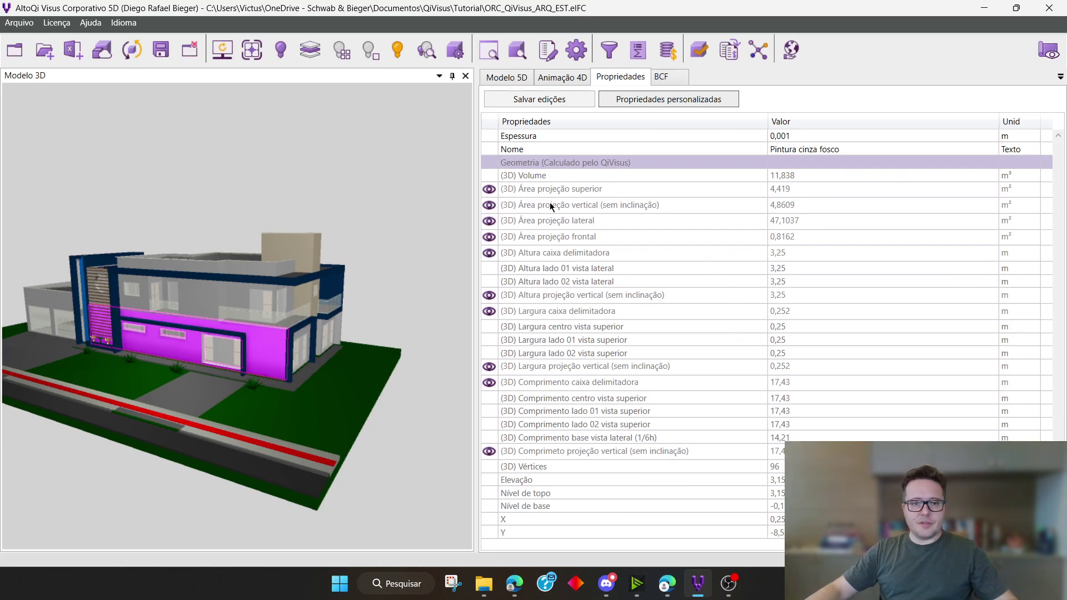
left_click(564, 191)
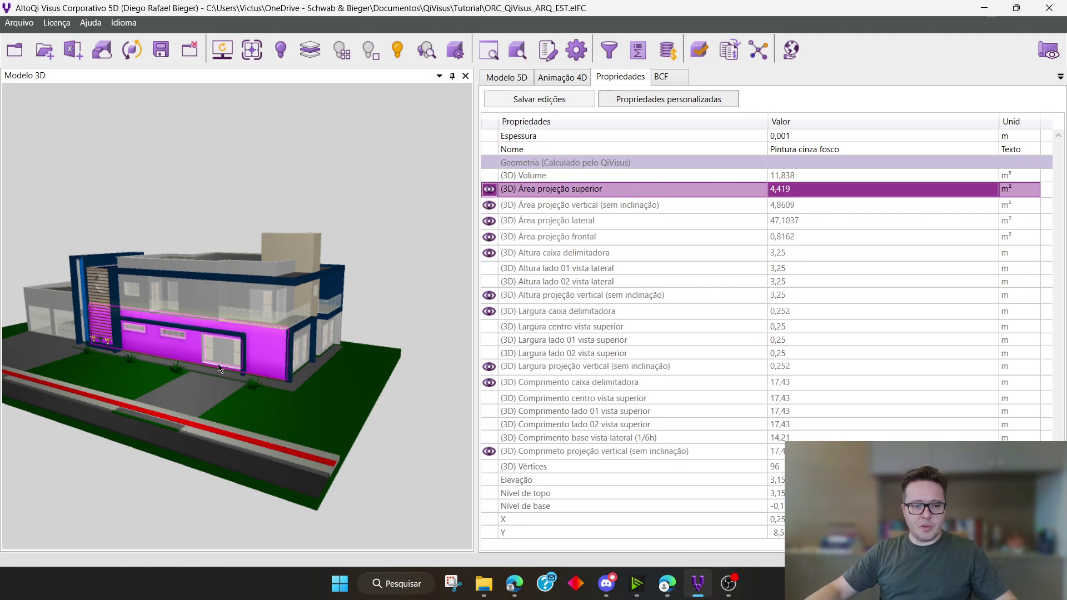
Isolate the selected ground-floor wall in the 3D model
scroll(222, 359, "up", 5)
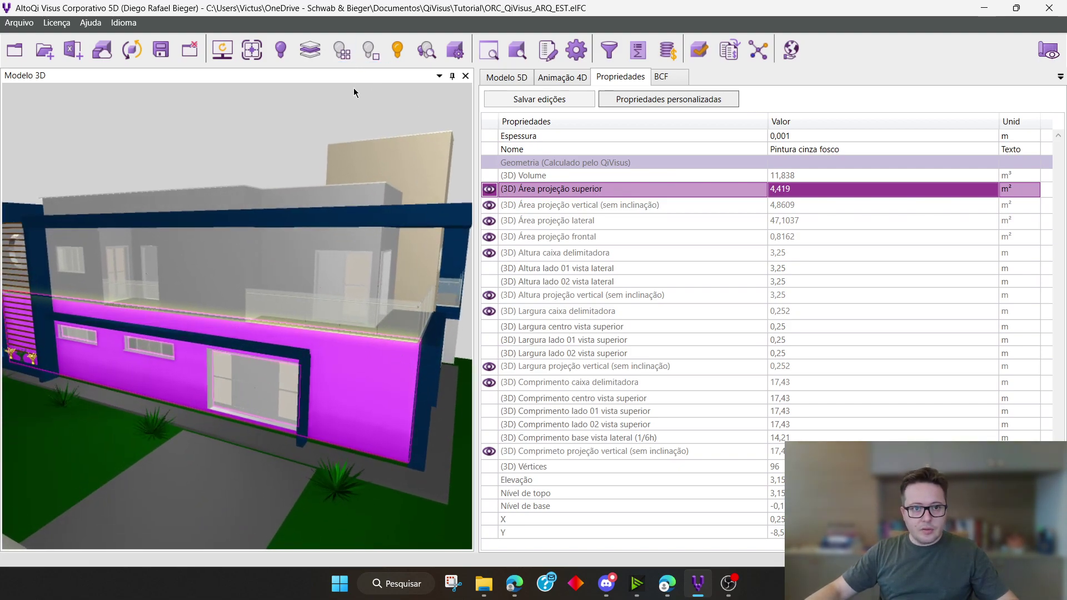
right_click(344, 356)
left_click(383, 366)
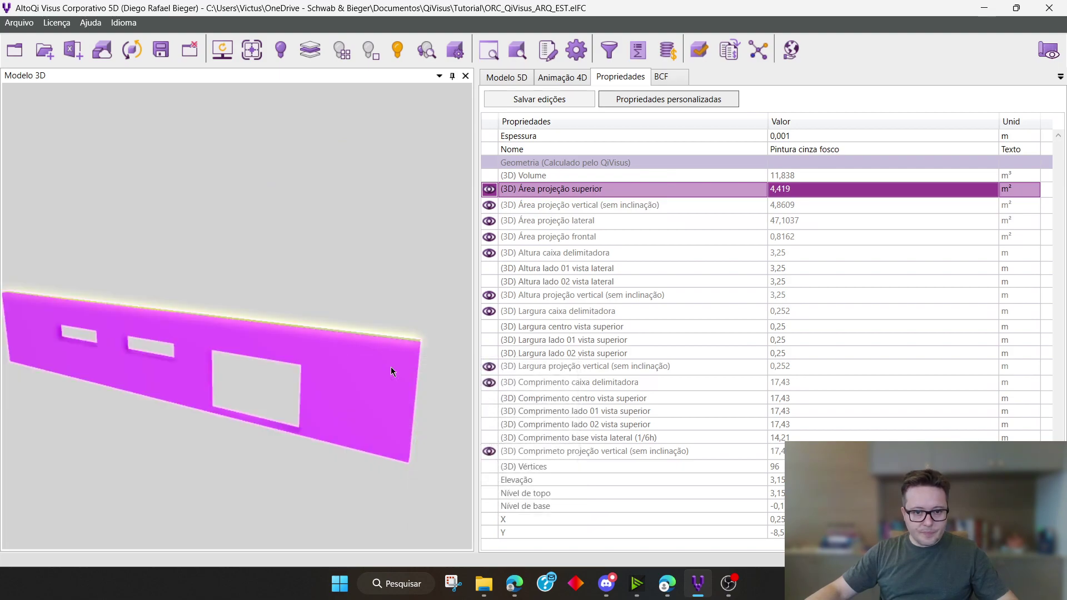
Reselect the isolated wall and inspect its (3D) Área projeção superior highlighted along the top face
left_click(381, 374)
scroll(791, 382, "down", 7)
scroll(792, 383, "down", 20)
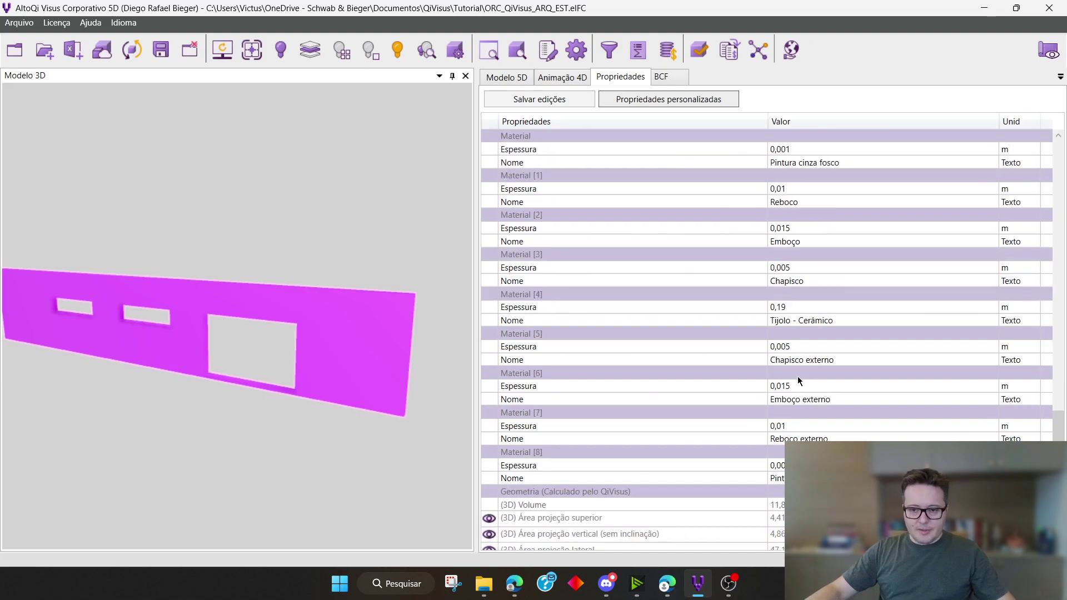
scroll(789, 369, "up", 3)
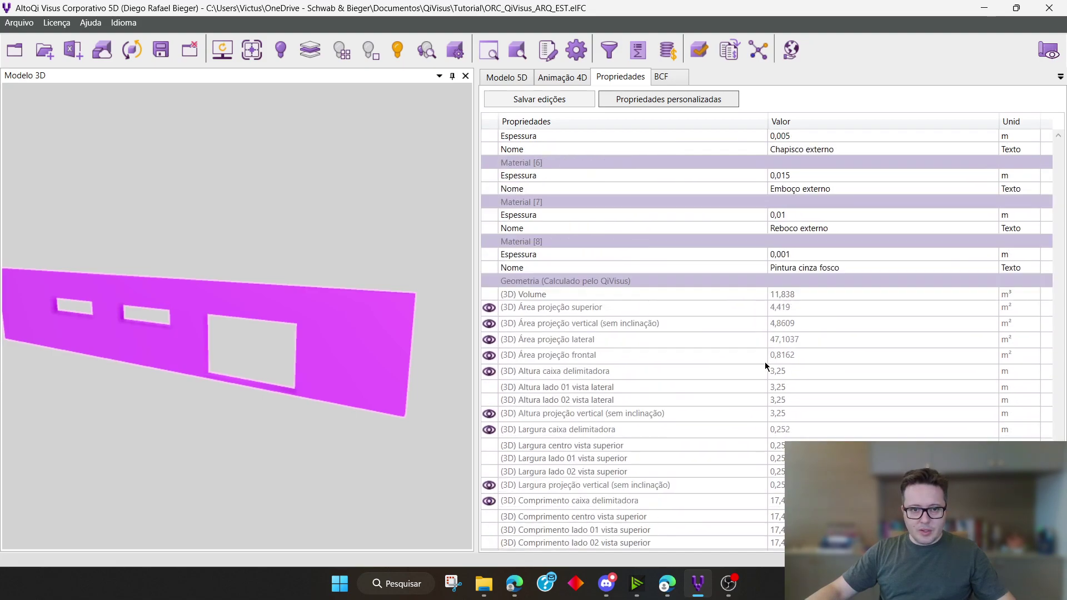
left_click(489, 307)
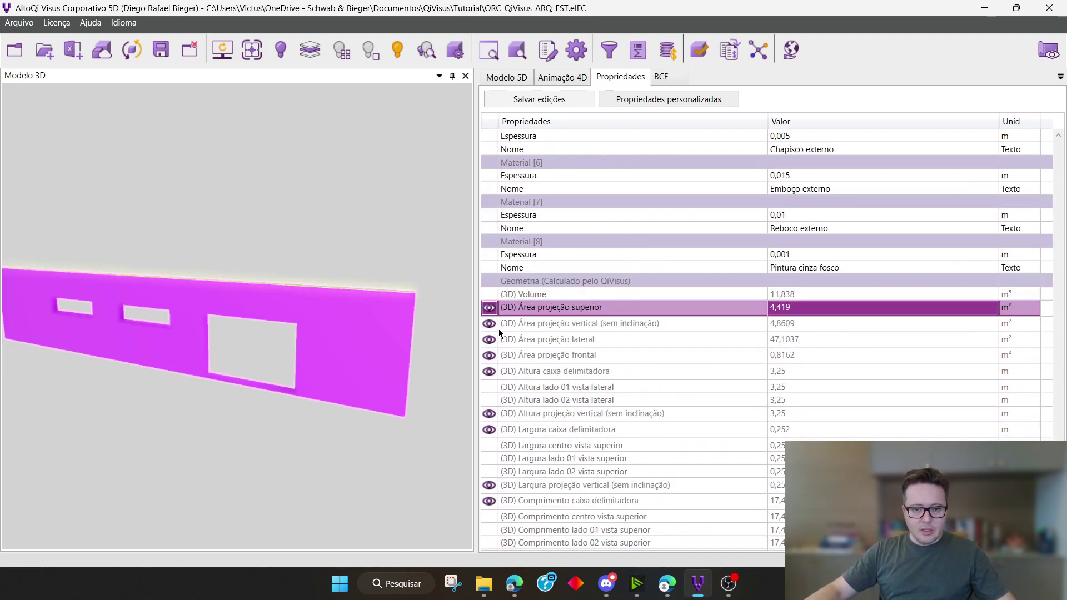
left_click_drag(422, 324, 282, 412)
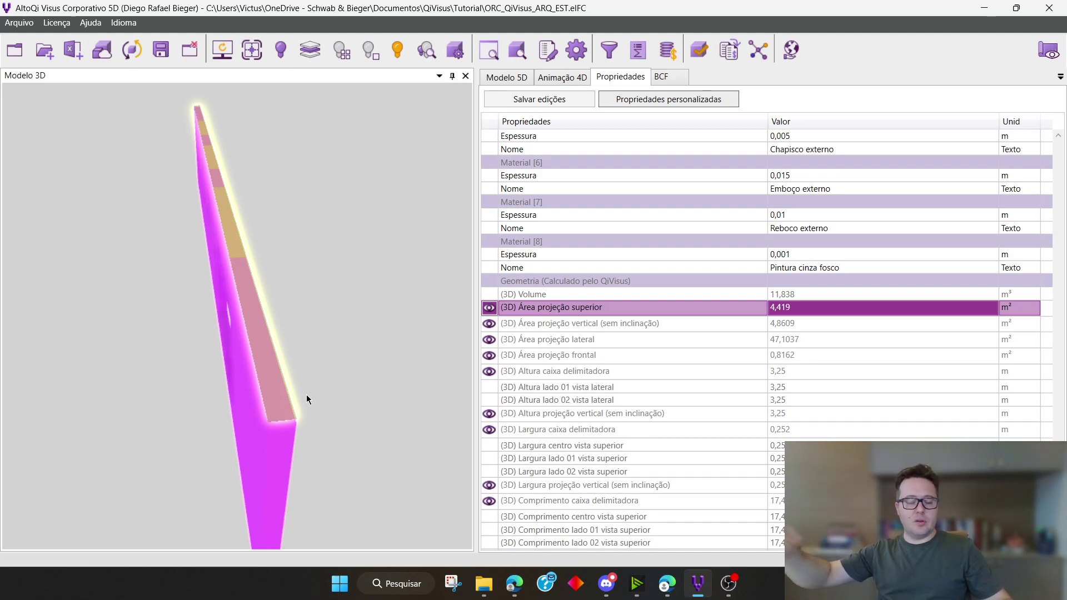
mouse_move(306, 394)
middle_mouse_down()
mouse_move(319, 419)
mouse_move(376, 390)
mouse_move(265, 391)
mouse_move(347, 386)
mouse_move(418, 320)
mouse_move(403, 321)
middle_mouse_up()
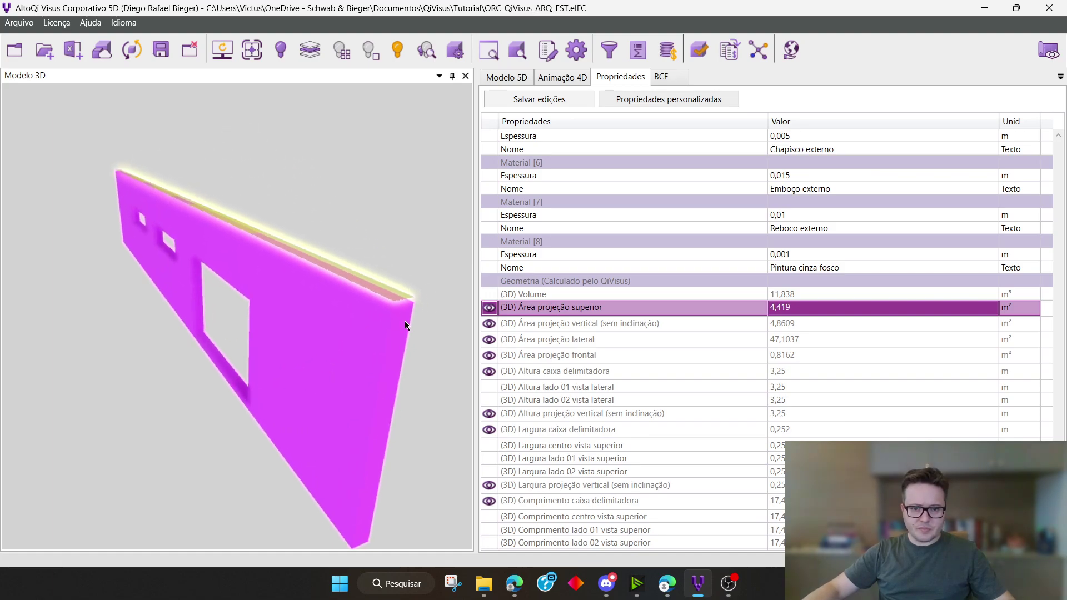
Compare the wall's (3D) Área projeção vertical (sem inclinação) with its (3D) Área projeção superior
left_click(631, 326)
left_click(489, 324)
left_click_drag(431, 318, 431, 274)
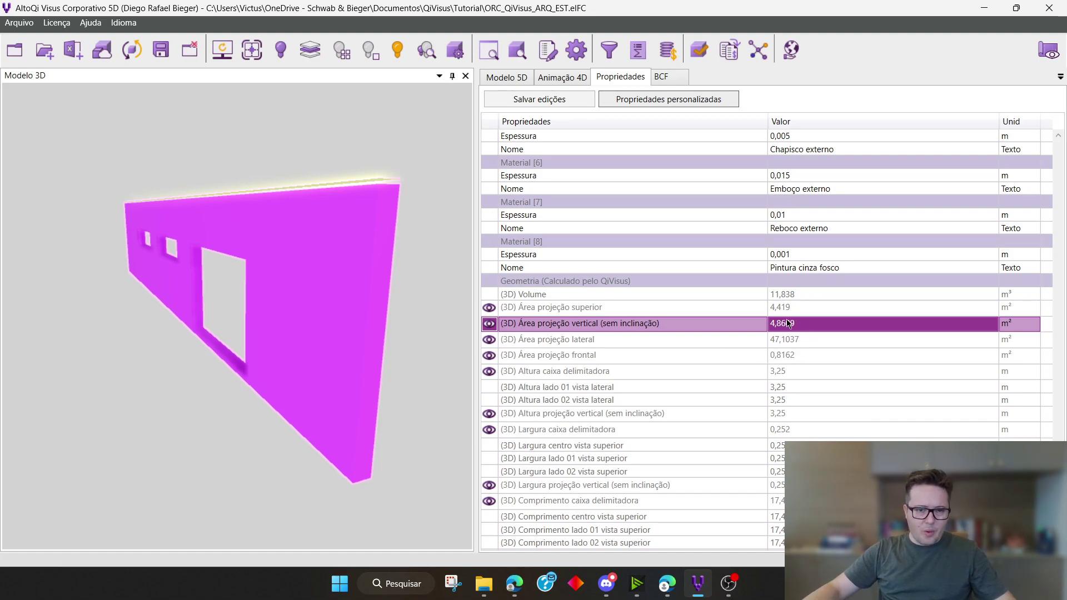
left_click(489, 309)
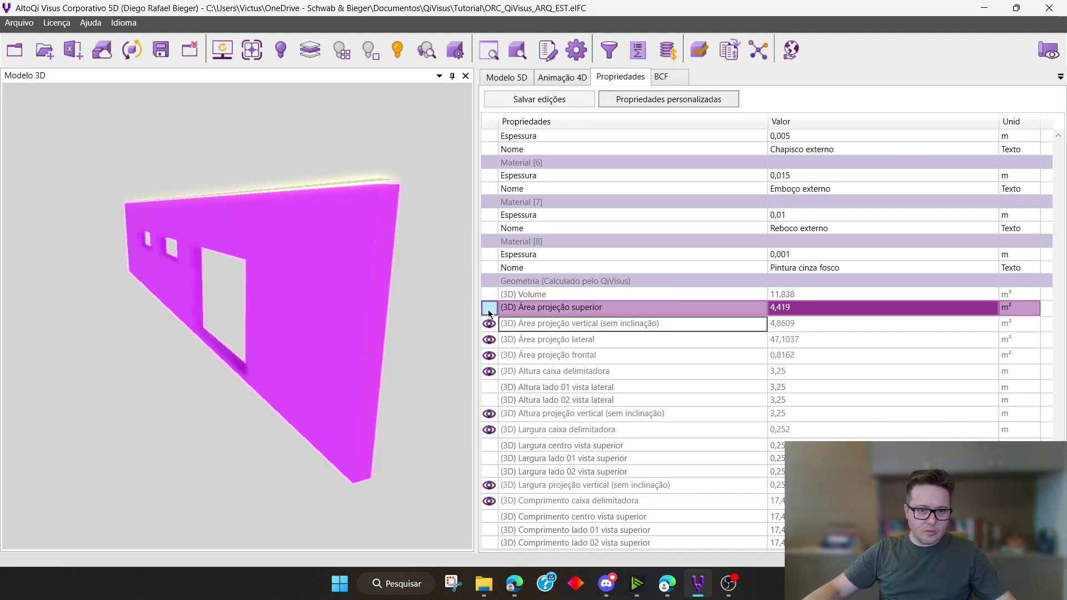
left_click(489, 324)
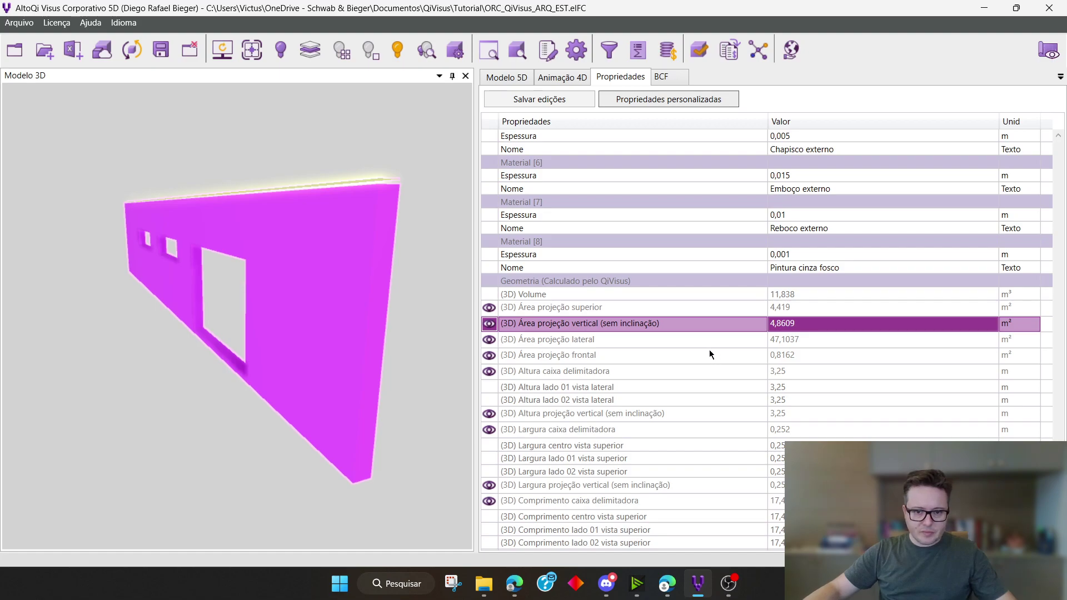
Highlight the wall's (3D) Área projeção lateral and then its (3D) Área projeção frontal at the wall's end face
left_click(488, 340)
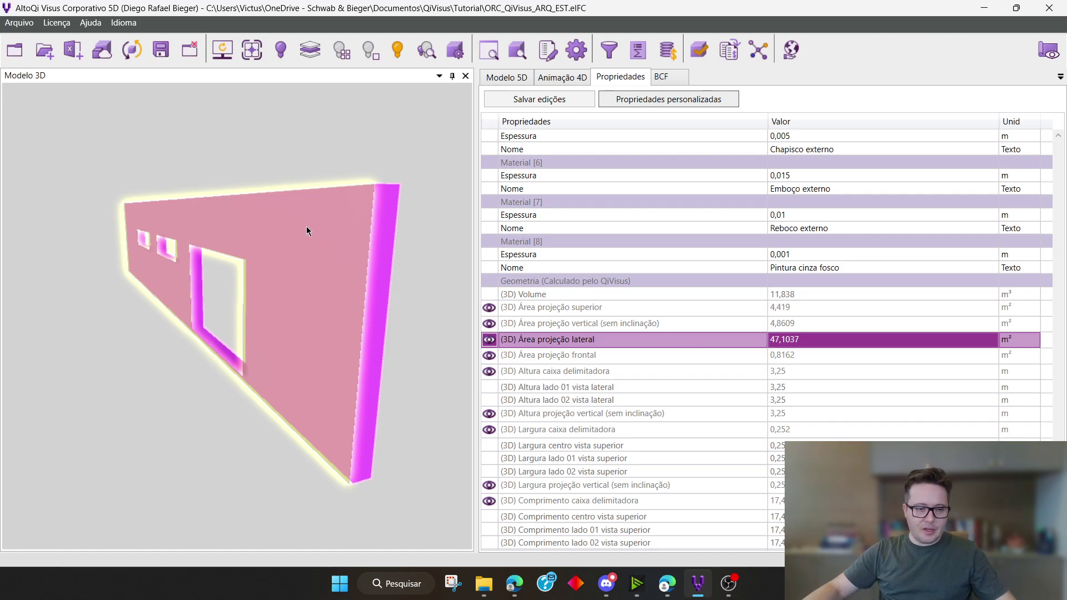
left_click(492, 358)
mouse_move(149, 325)
middle_mouse_down()
mouse_move(238, 314)
mouse_move(226, 371)
mouse_move(424, 343)
mouse_move(282, 369)
mouse_move(241, 352)
mouse_move(209, 361)
mouse_move(211, 349)
mouse_move(121, 355)
middle_mouse_up()
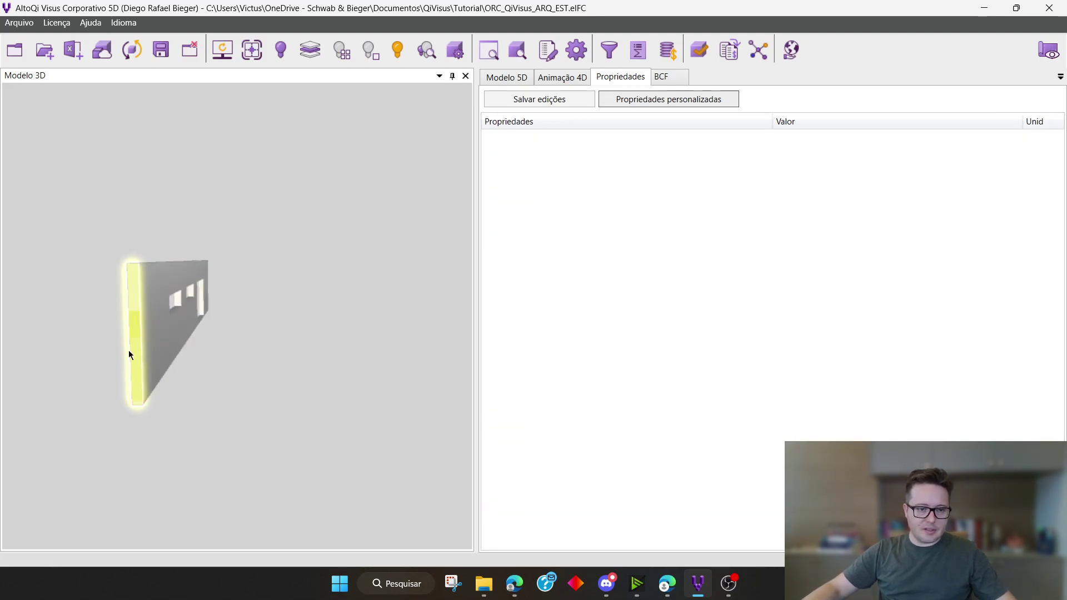
Reselect the isolated wall and select (3D) Área projeção frontal again in its calculated geometry
left_click(139, 352)
scroll(968, 357, "down", 10)
scroll(956, 353, "down", 20)
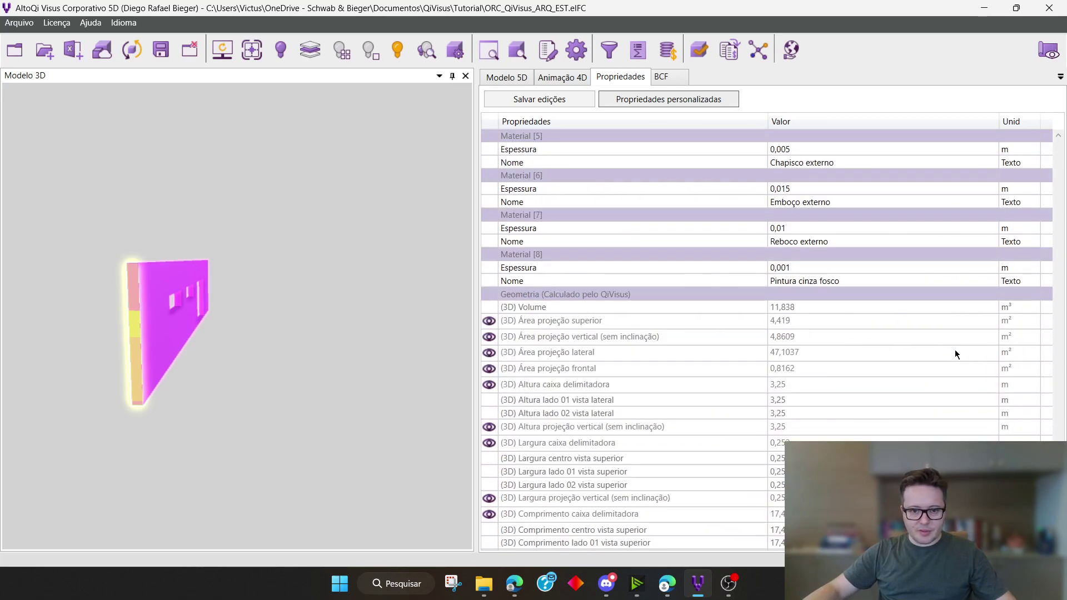
scroll(955, 353, "down", 2)
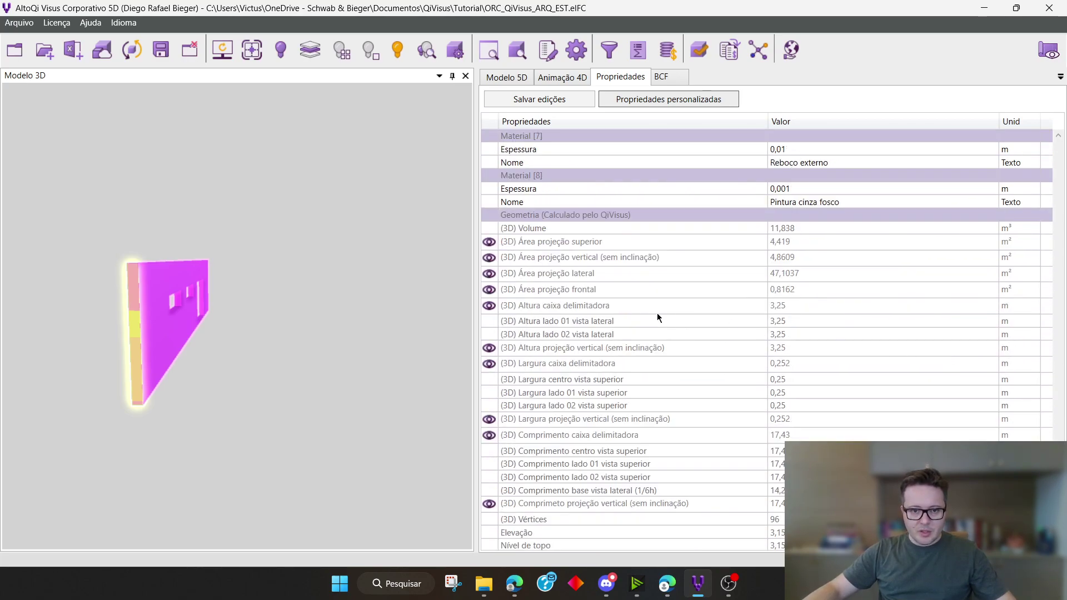
left_click(585, 290)
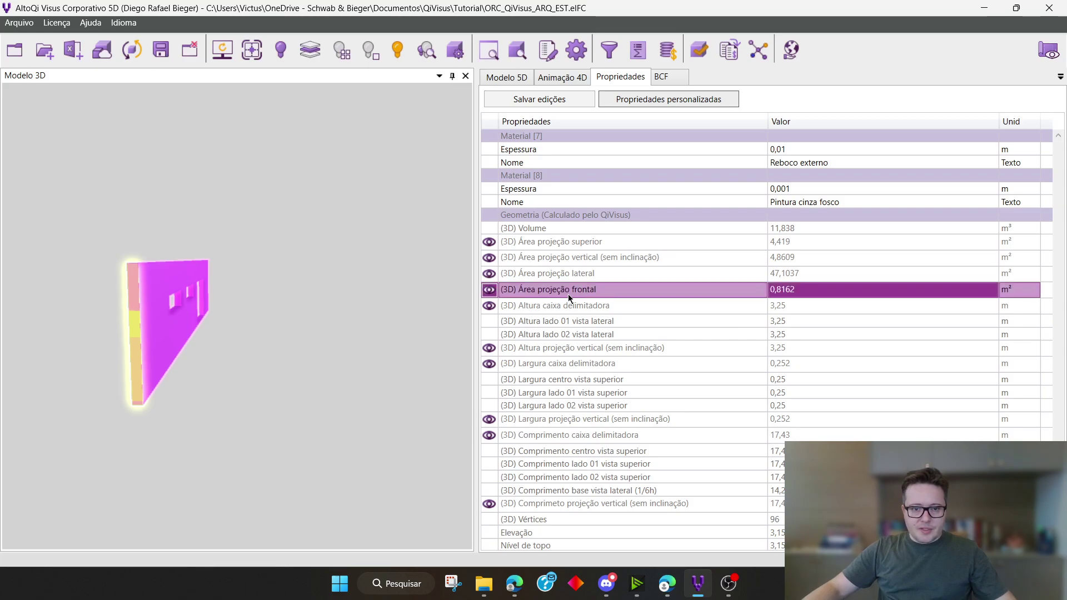
Display the wall's (3D) Altura caixa delimitadora and (3D) Altura projeção vertical (sem inclinação) dimensions on the model
left_click(493, 305)
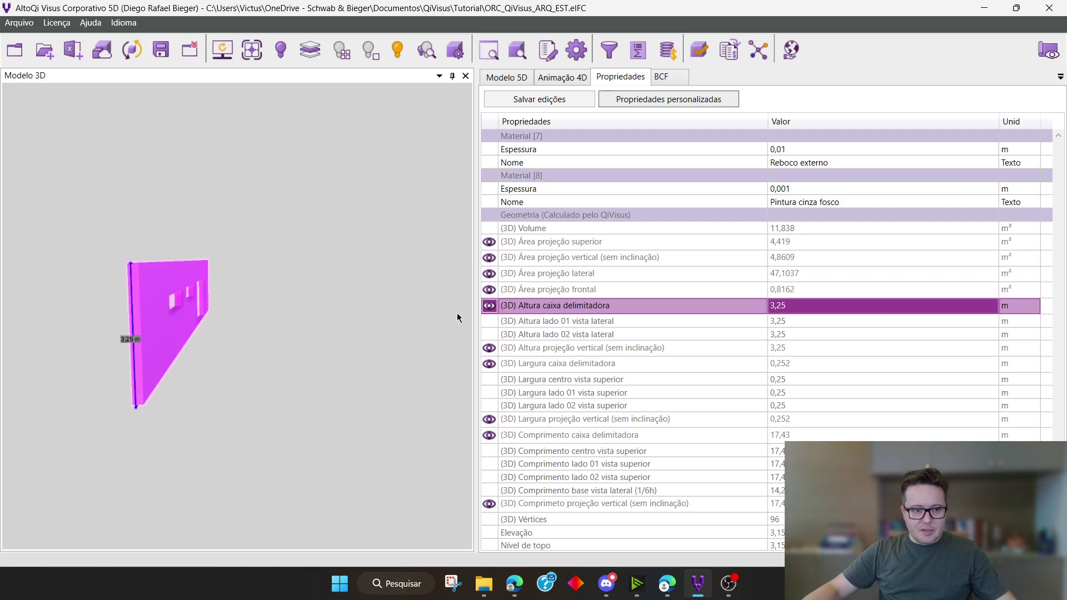
scroll(135, 355, "up", 4)
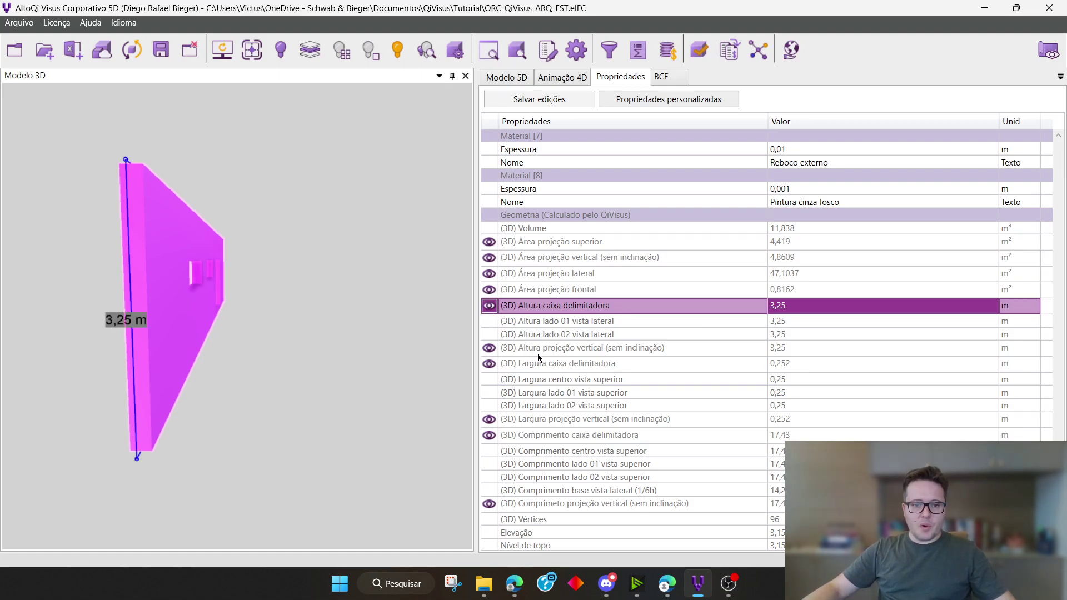
left_click(579, 351)
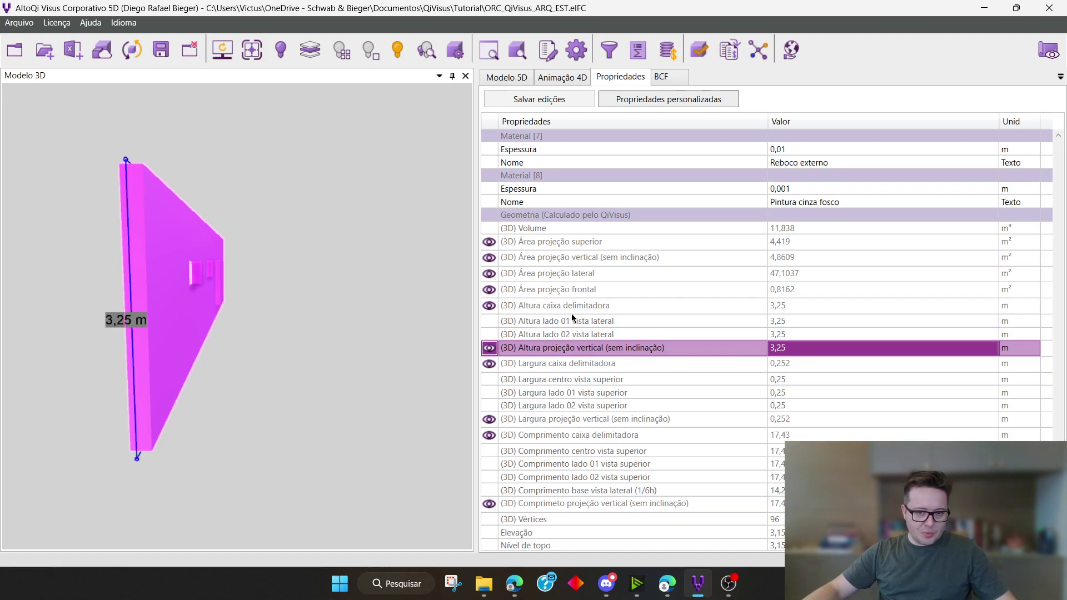
Display the wall's (3D) Largura caixa delimitadora and (3D) Largura projeção vertical (sem inclinação) dimensions on the model
left_click(594, 366)
left_click_drag(317, 312, 270, 190)
scroll(225, 162, "up", 5)
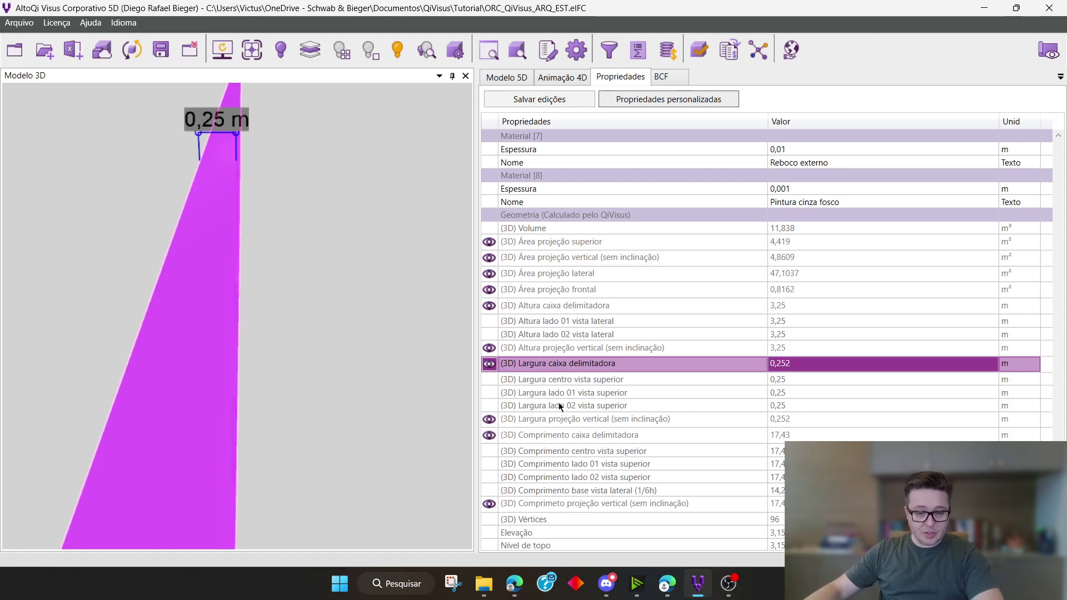
left_click(651, 420)
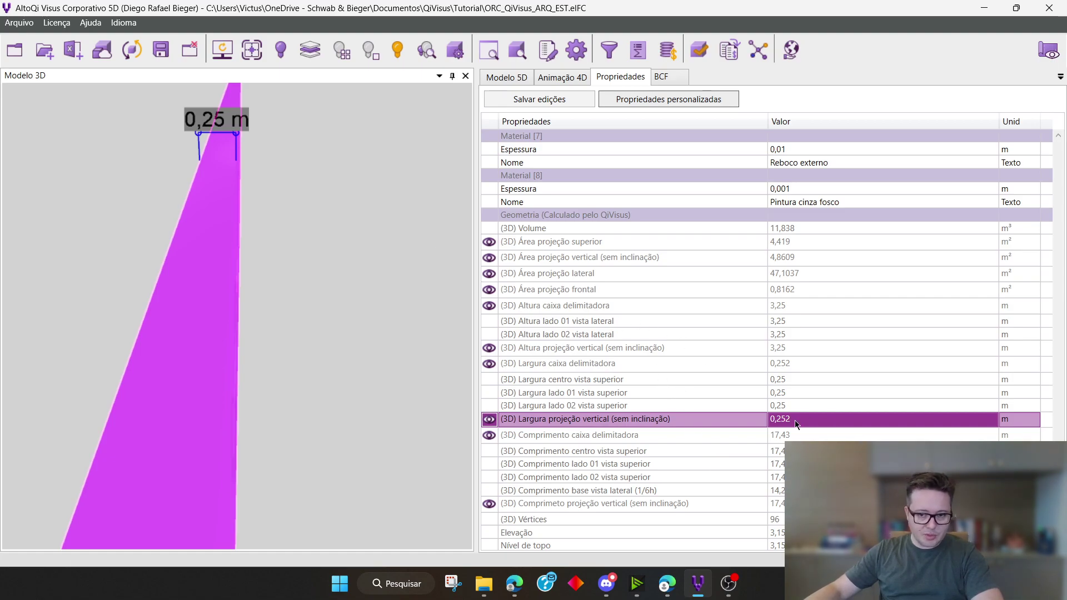
Display the wall's (3D) Comprimento caixa delimitadora and its length by vertical projection (sem inclinação) along the whole wall
left_click(667, 439)
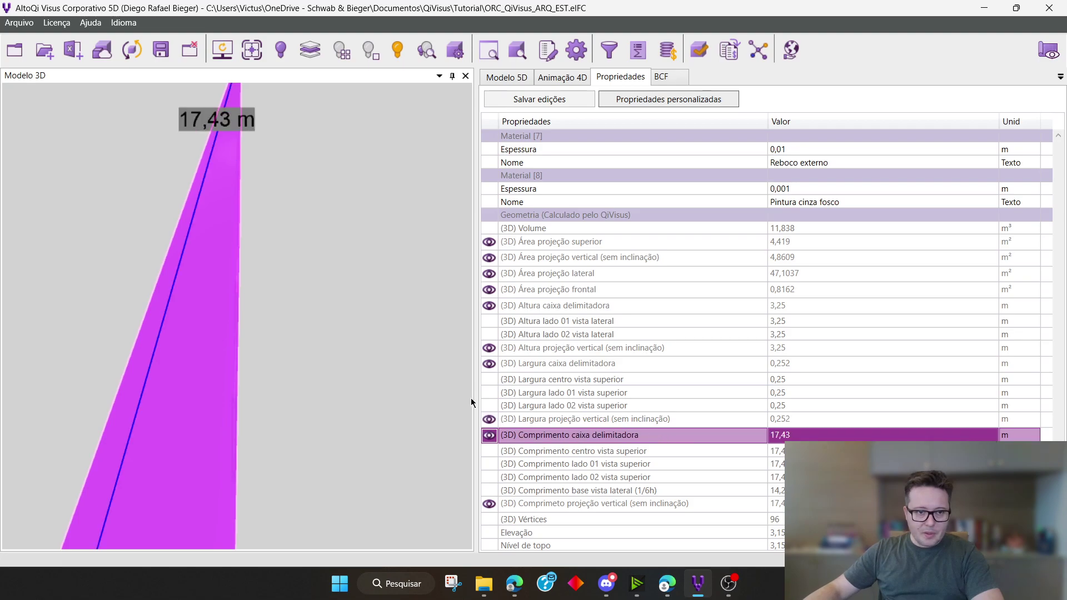
scroll(326, 379, "down", 5)
left_click_drag(328, 412, 305, 350)
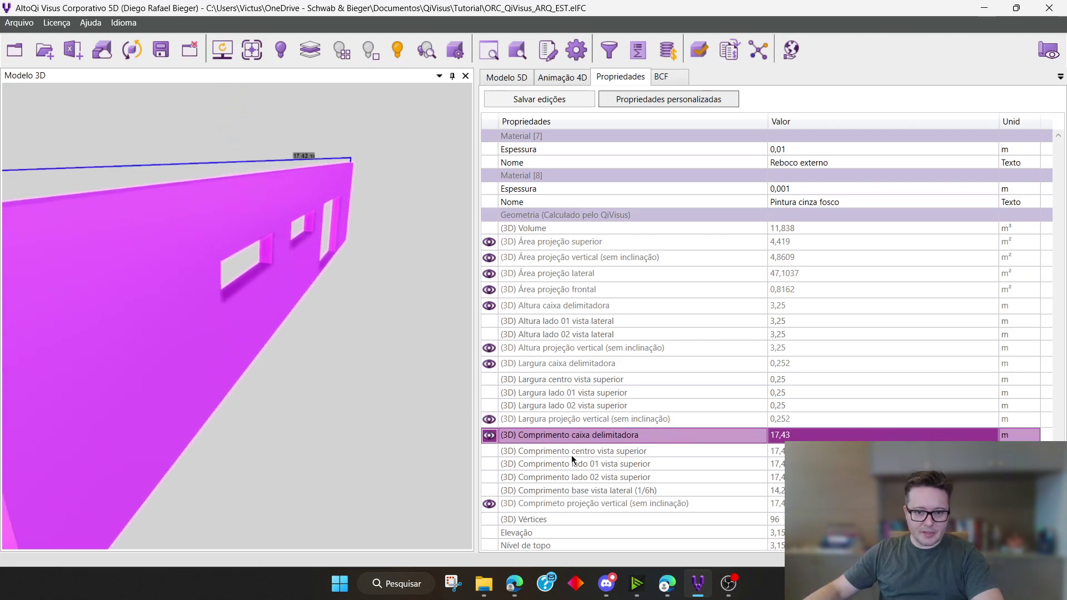
scroll(636, 472, "down", 2)
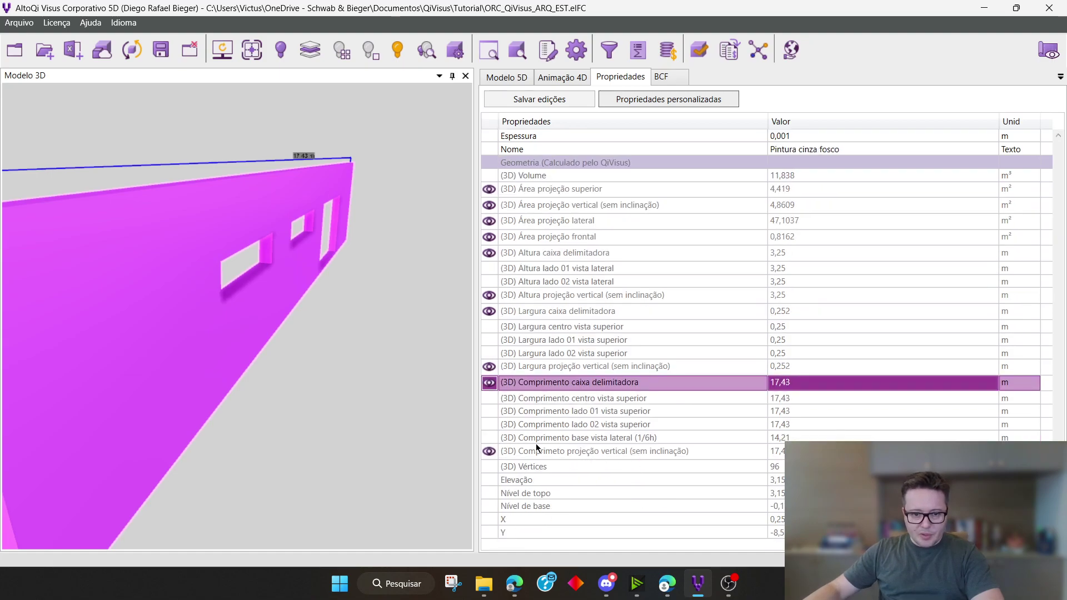
left_click(596, 454)
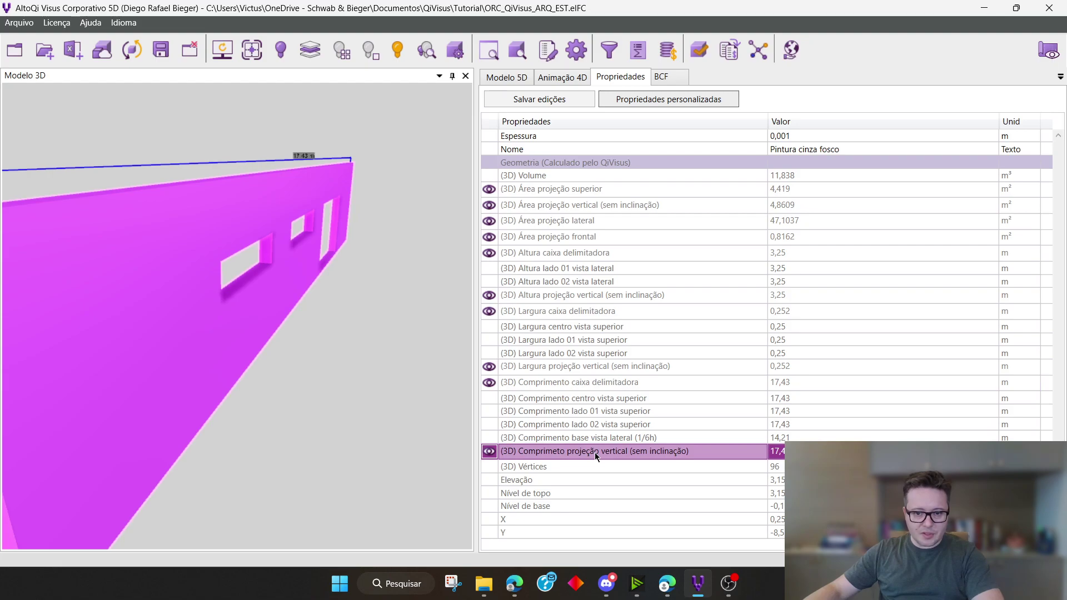
scroll(289, 432, "down", 3)
mouse_move(289, 431)
middle_mouse_down()
mouse_move(226, 409)
mouse_move(269, 424)
mouse_move(260, 429)
middle_mouse_up()
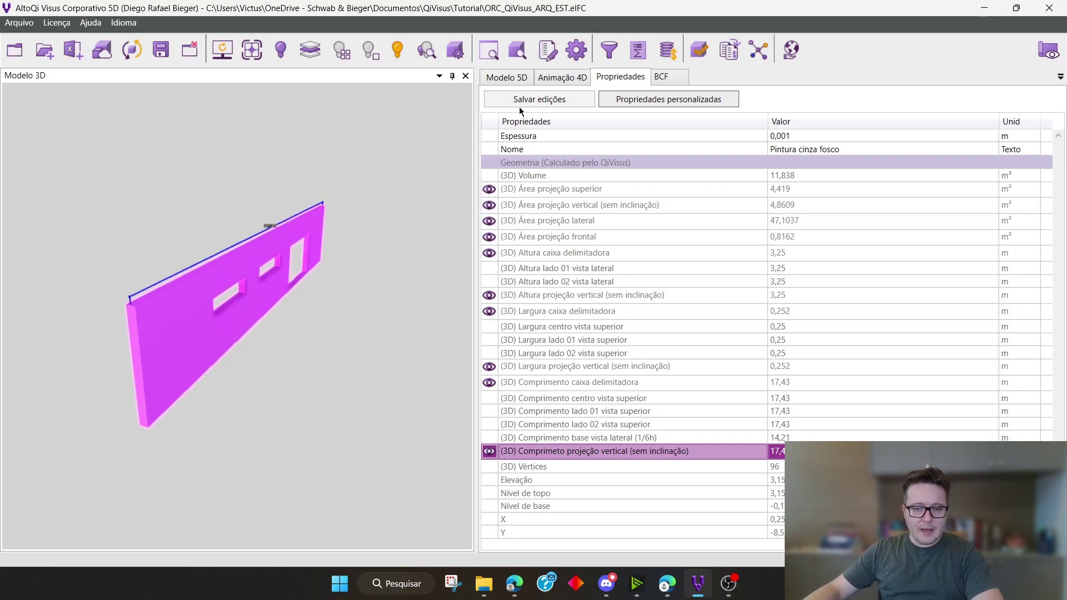
Deselect the isolated wall and show all elements of the building model again
left_click(325, 394)
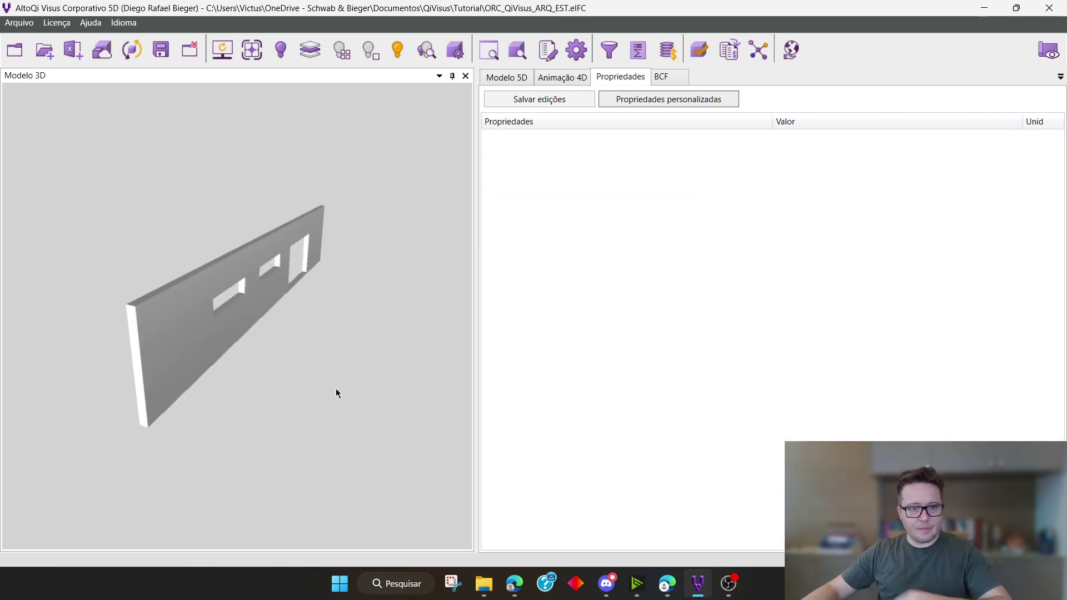
left_click(397, 50)
scroll(366, 345, "down", 3)
middle_click_drag(351, 425, 325, 427)
Select the garage door farthest from the blue tower and find its geometry calculated by QiVisus
left_click(186, 383)
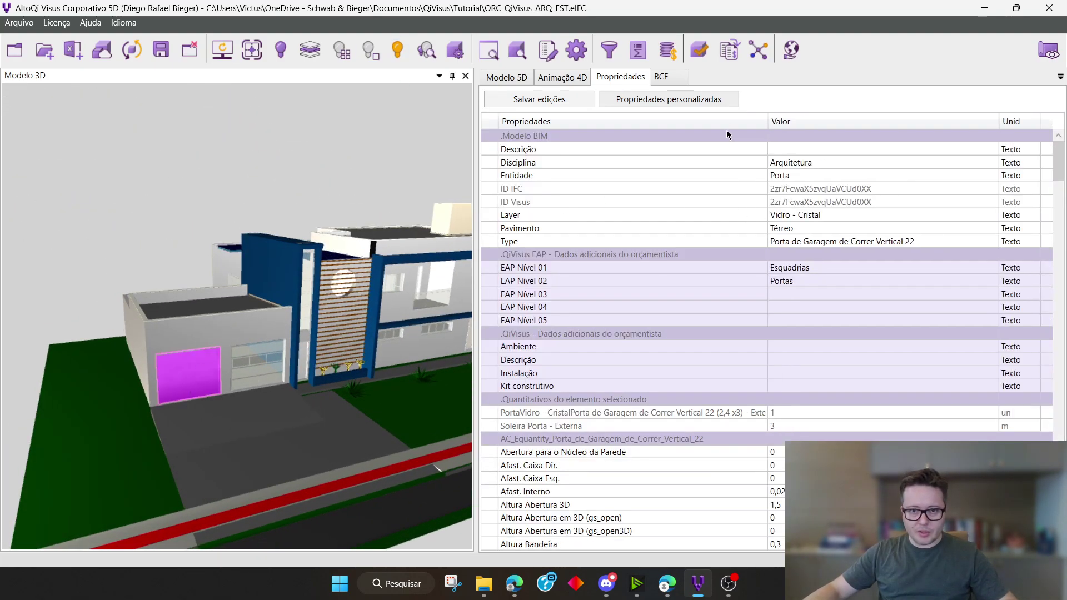
scroll(842, 338, "down", 15)
scroll(794, 320, "down", 20)
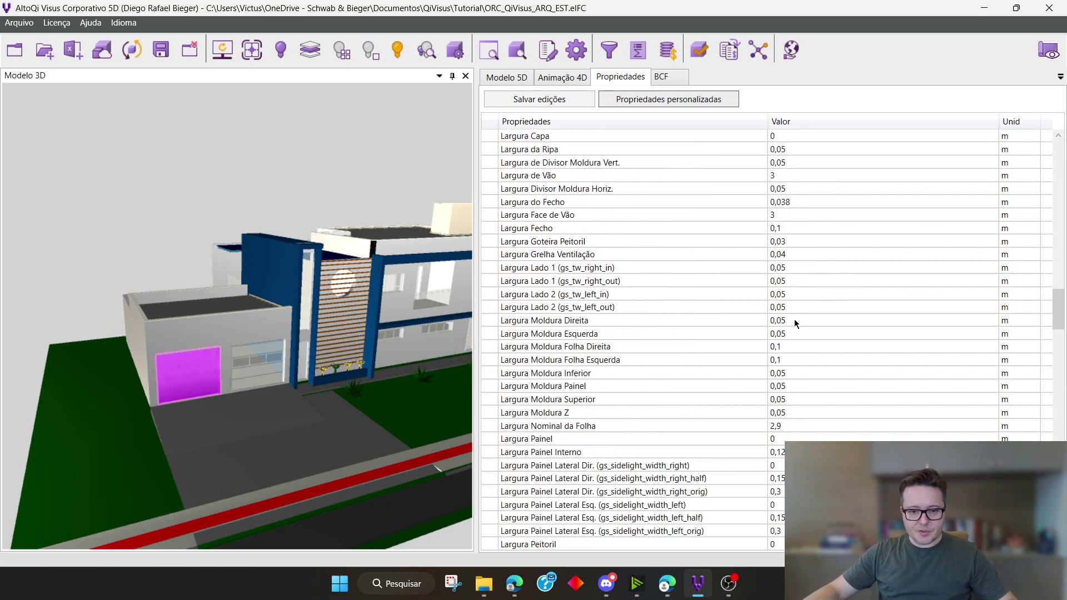
scroll(789, 322, "down", 20)
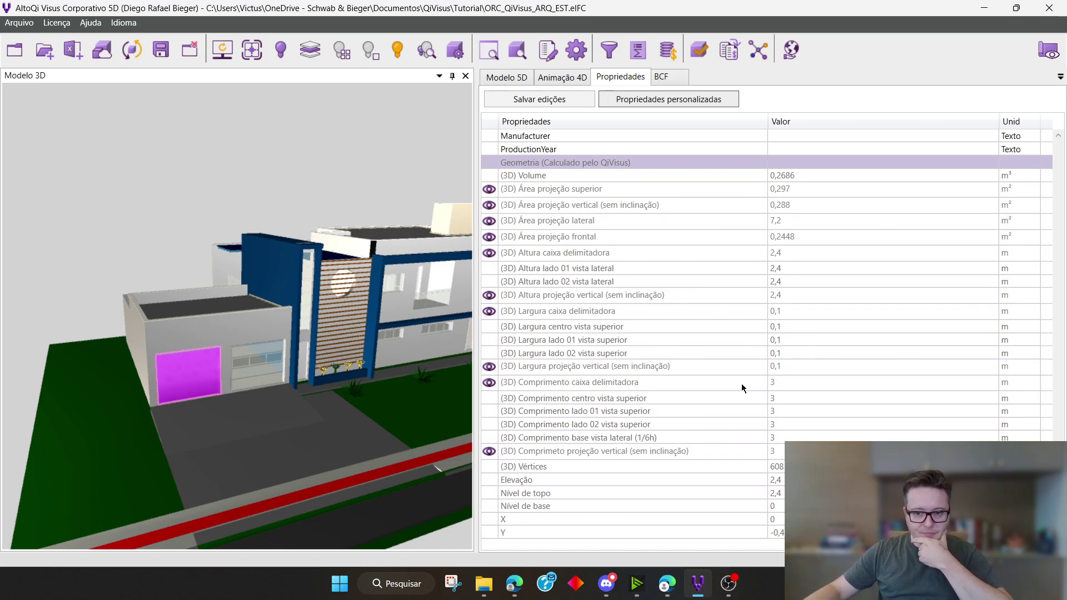
Check the garage door's superior, vertical (sem inclinação), lateral and frontal projection areas one after another
left_click(625, 191)
left_click(562, 210)
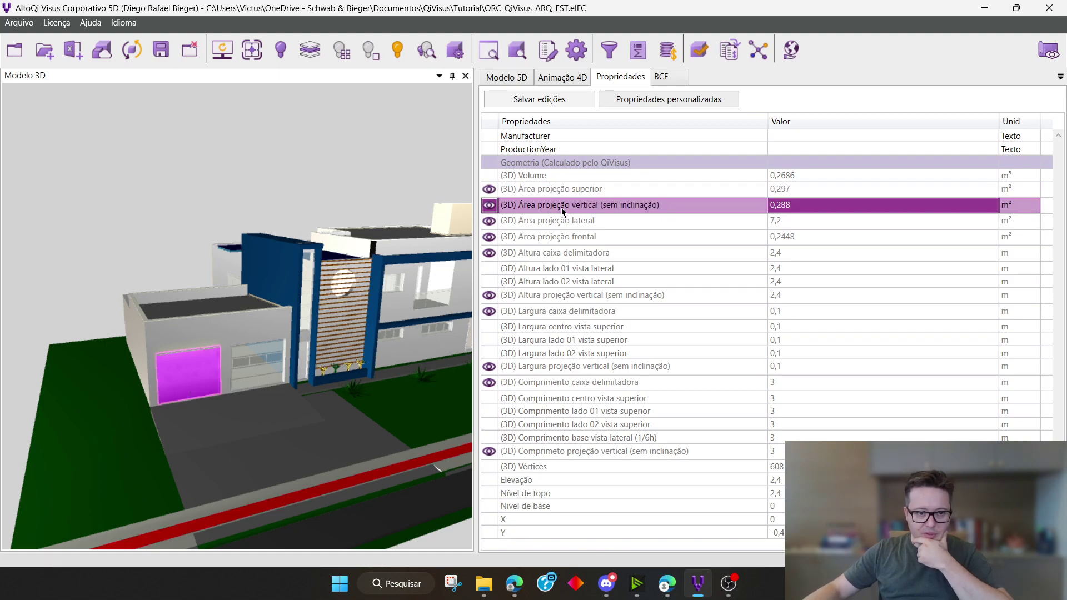
left_click(562, 222)
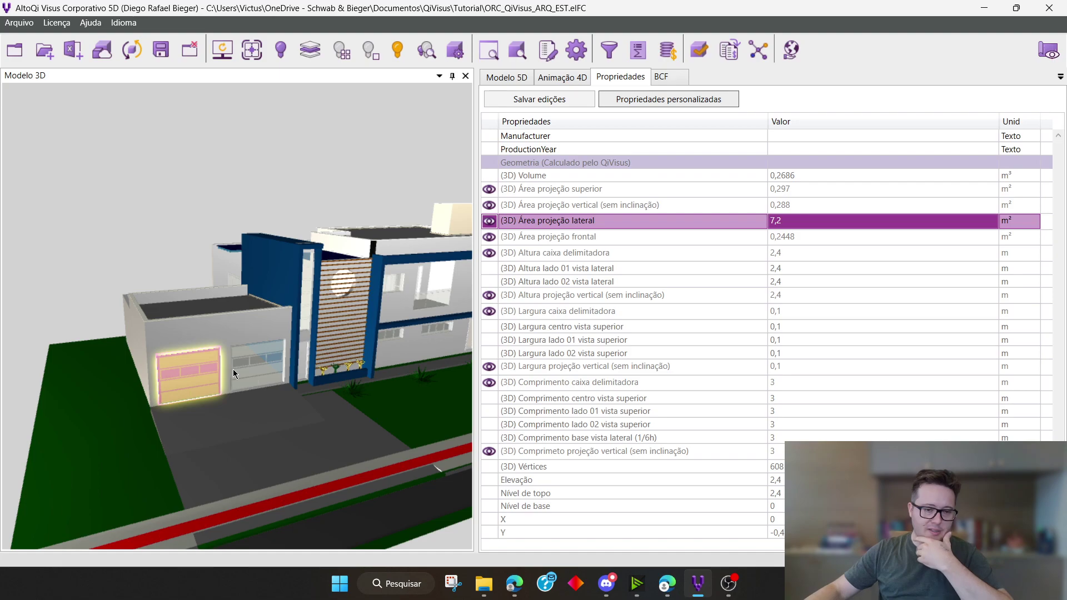
left_click(529, 239)
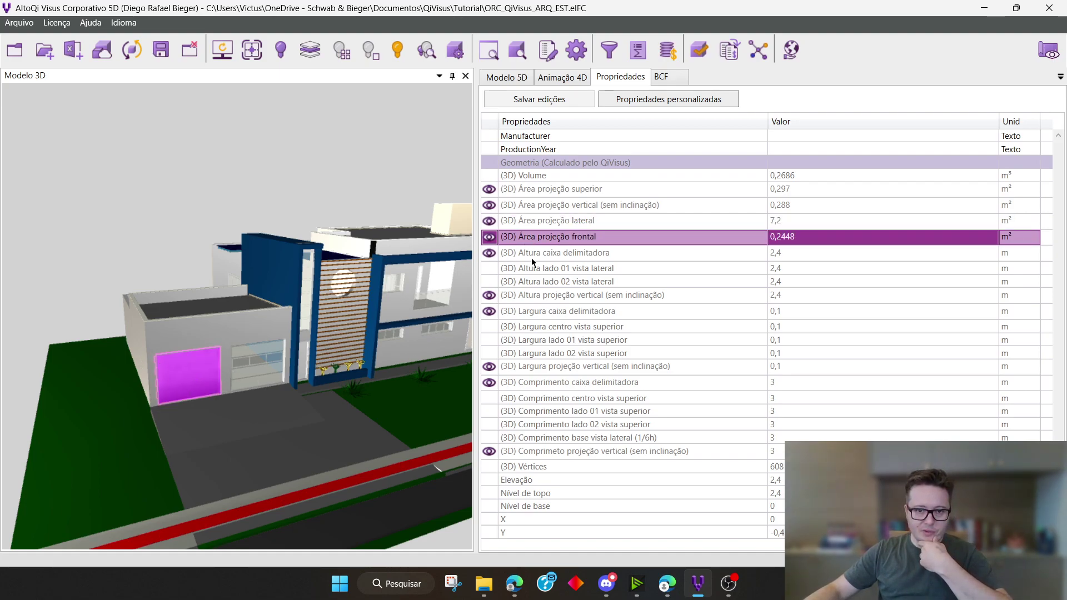
Display the garage door's (3D) Altura caixa delimitadora and inspect the height dimension up close
left_click(531, 254)
scroll(150, 400, "up", 5)
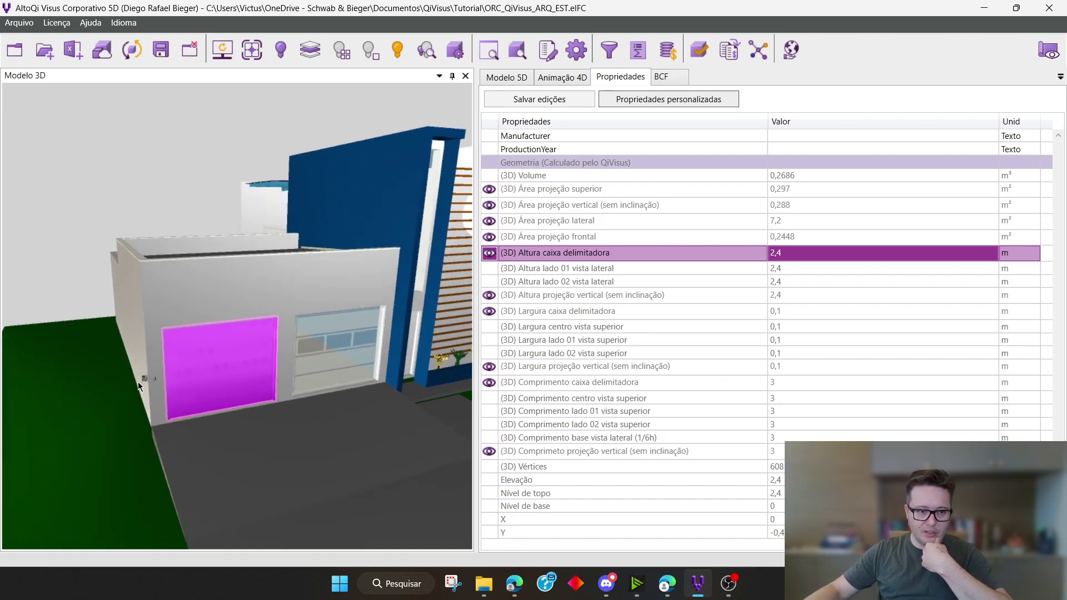
scroll(143, 386, "up", 6)
left_click_drag(263, 419, 333, 411)
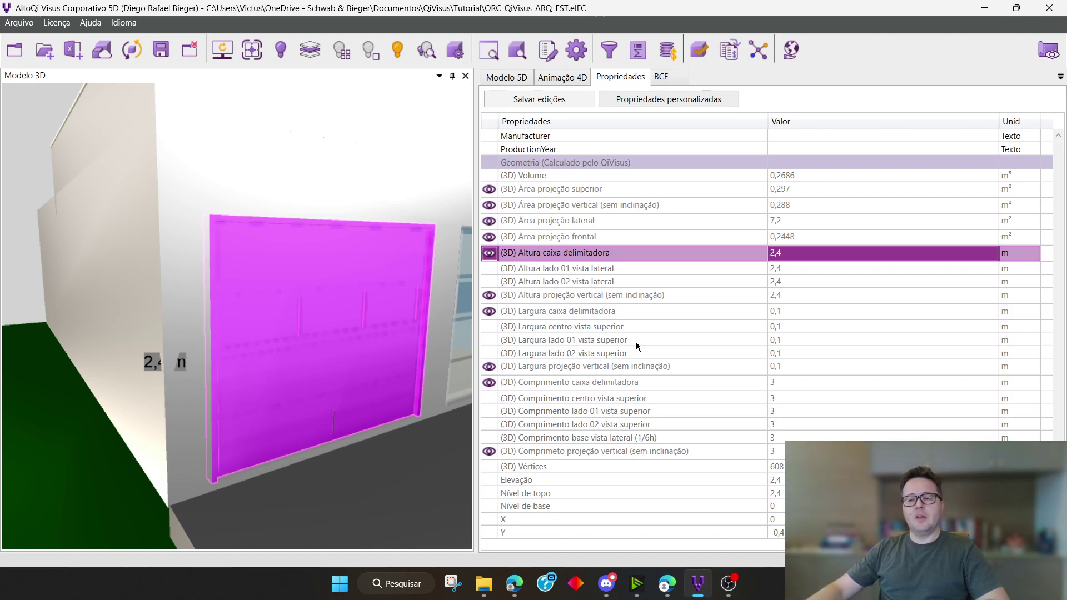
Add the green terrain beside the garage to the garage door selection
left_click(78, 358, "ctrl")
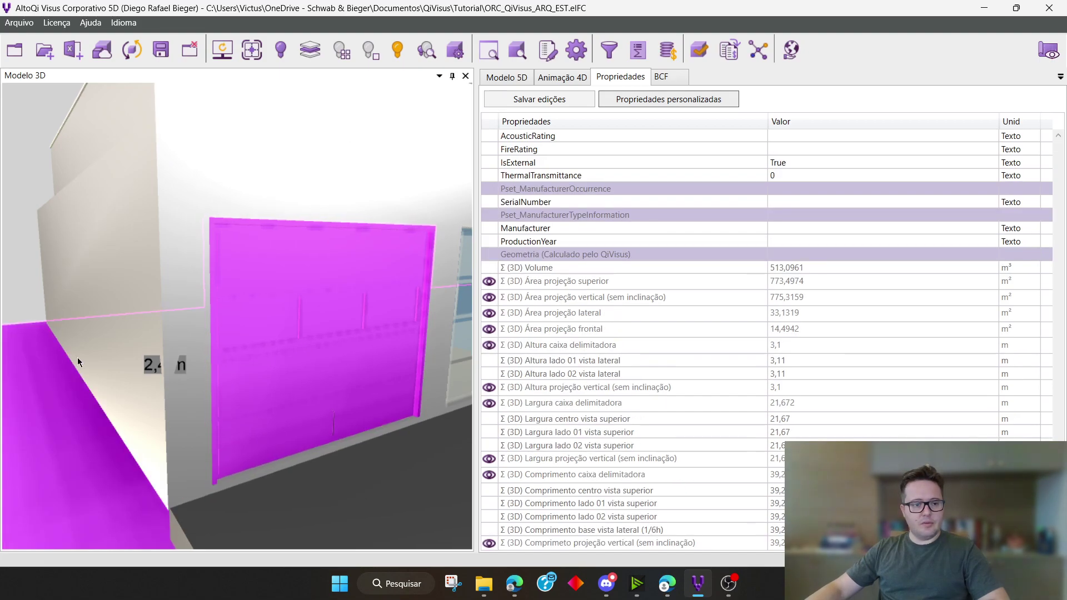
Clear the current selection and select the grey wall that surrounds the two garage doors
left_click(127, 305)
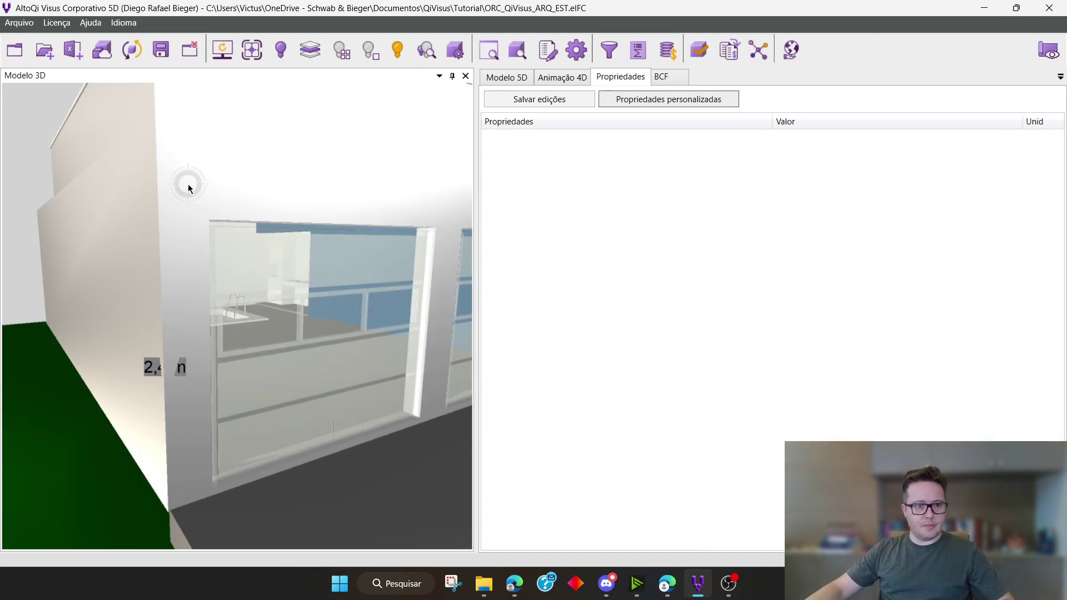
left_click(188, 185)
scroll(219, 215, "down", 5)
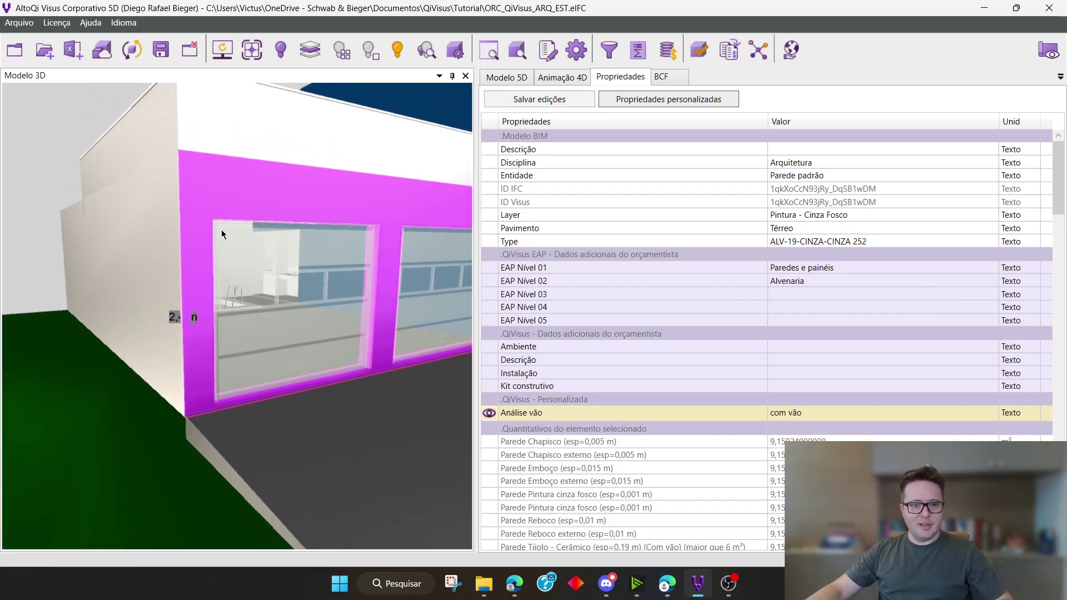
middle_click_drag(354, 279, 358, 280)
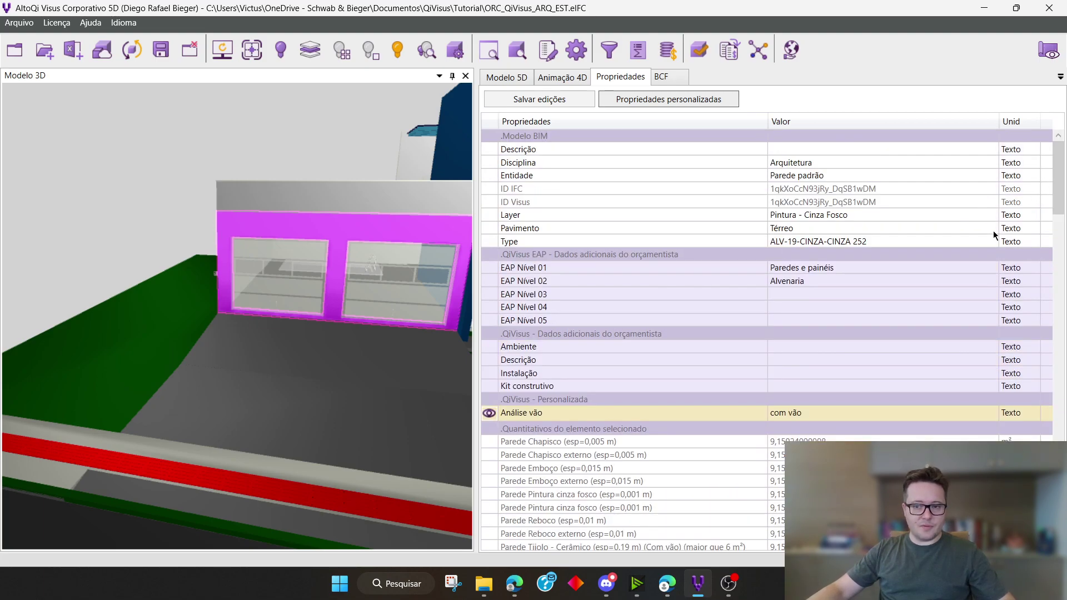
Open the data extraction filter from the 5D quantity list, and turn Parede padrão's inclusion in the quantity list off and back on
left_click(505, 83)
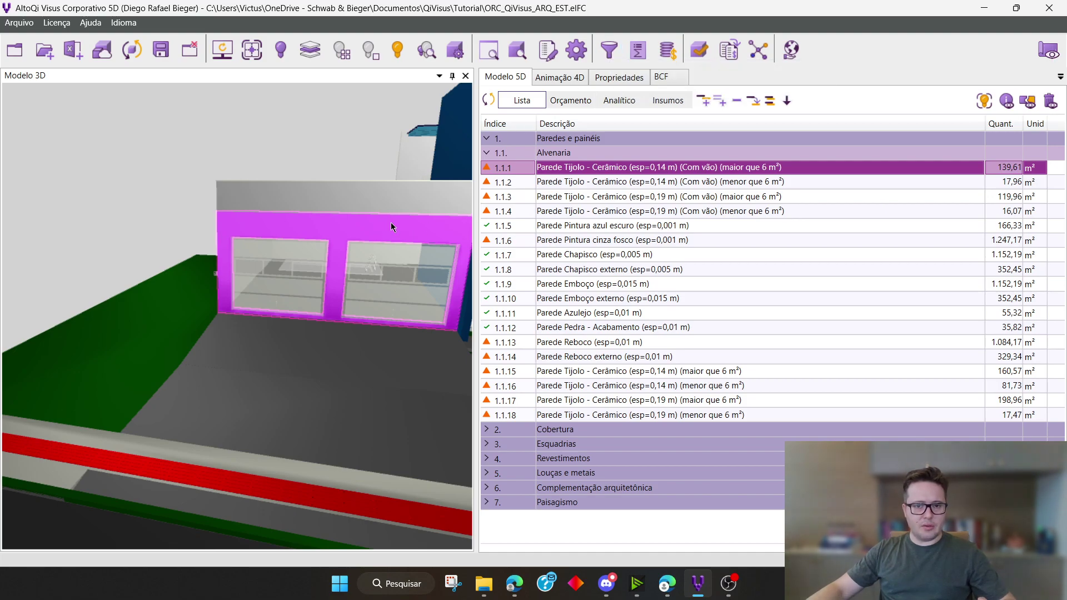
left_click(616, 52)
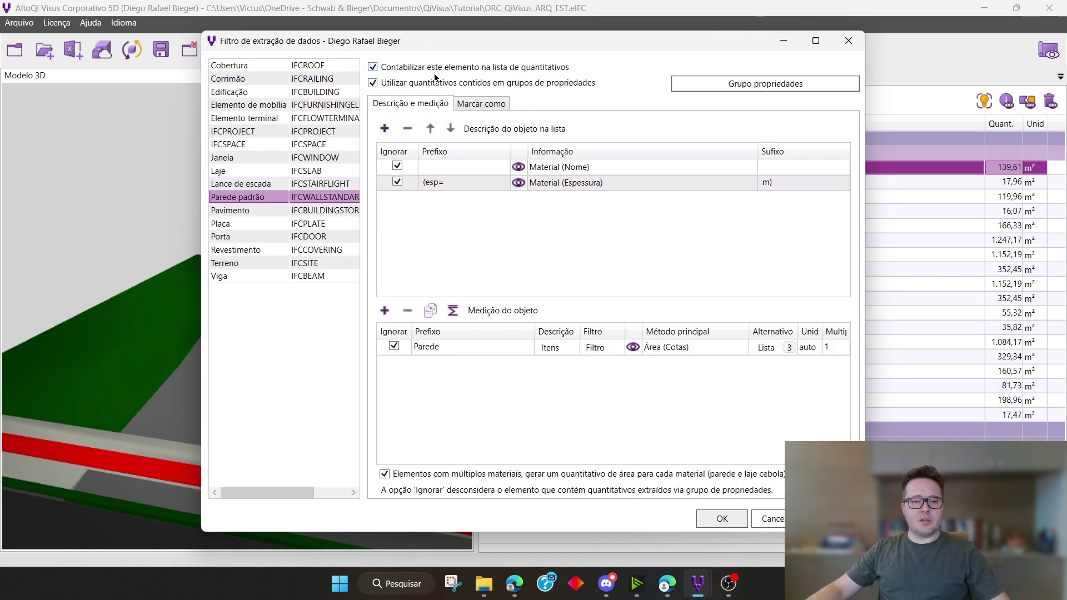
left_click(495, 68)
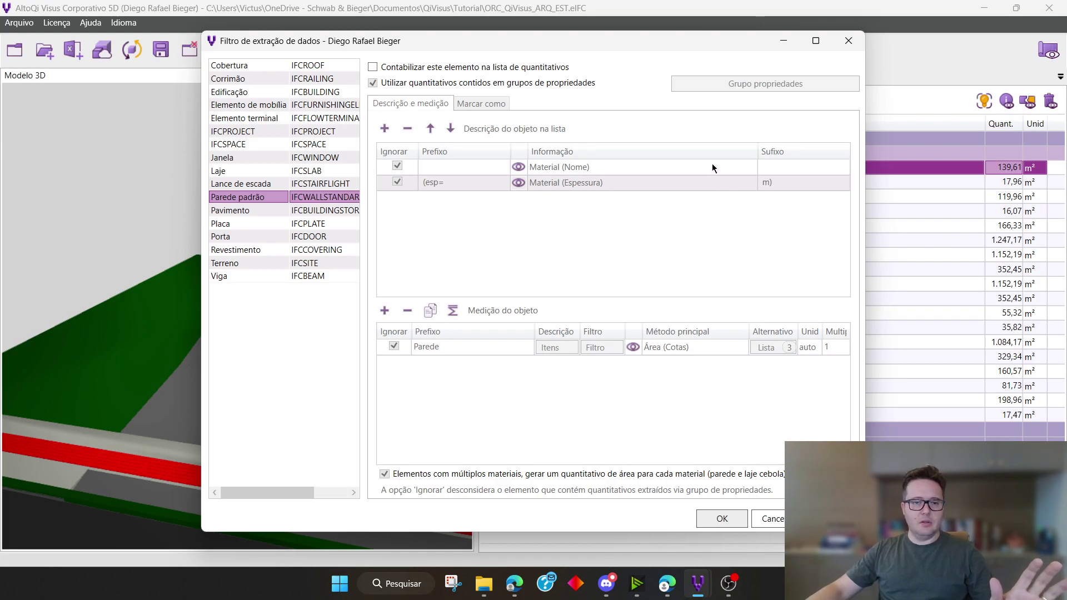
left_click(399, 68)
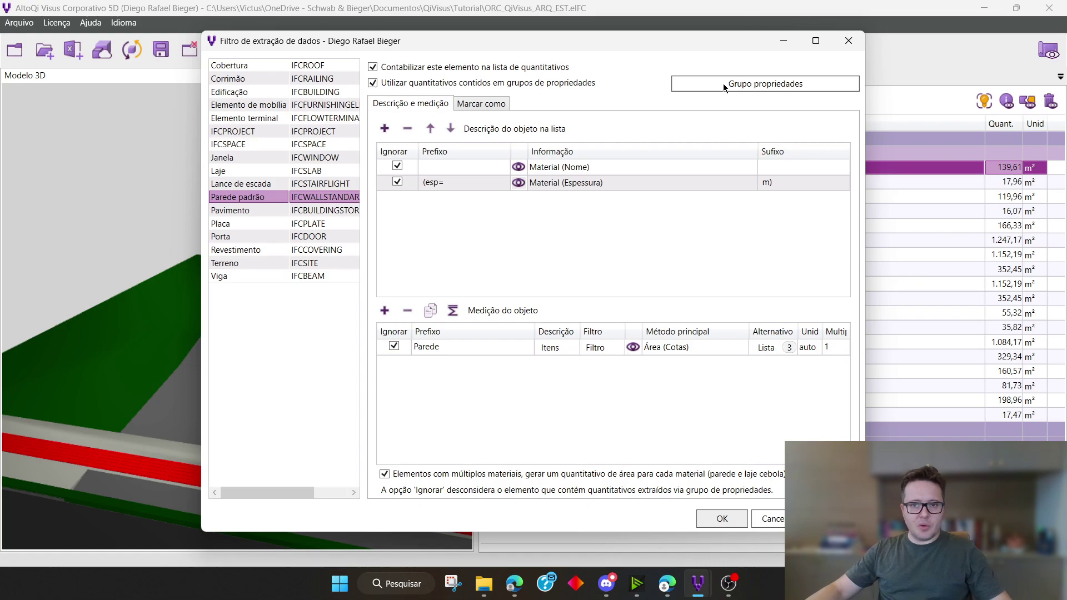
Review the property groups that contain quantities for Parede padrão, covering the QiBuilder, Eberick and TQS entries
left_click(770, 85)
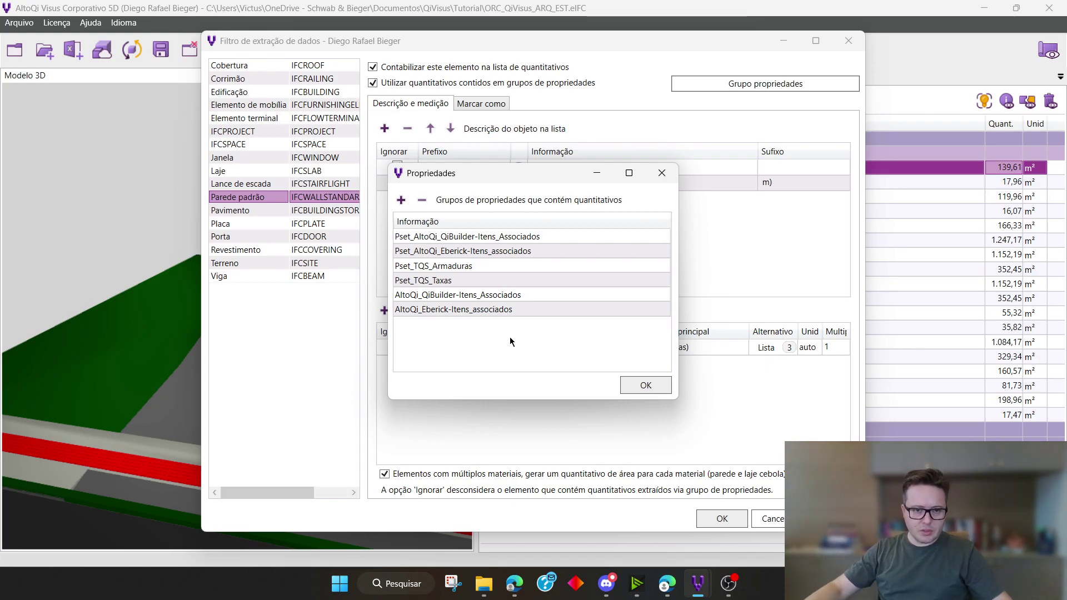
left_click(463, 237)
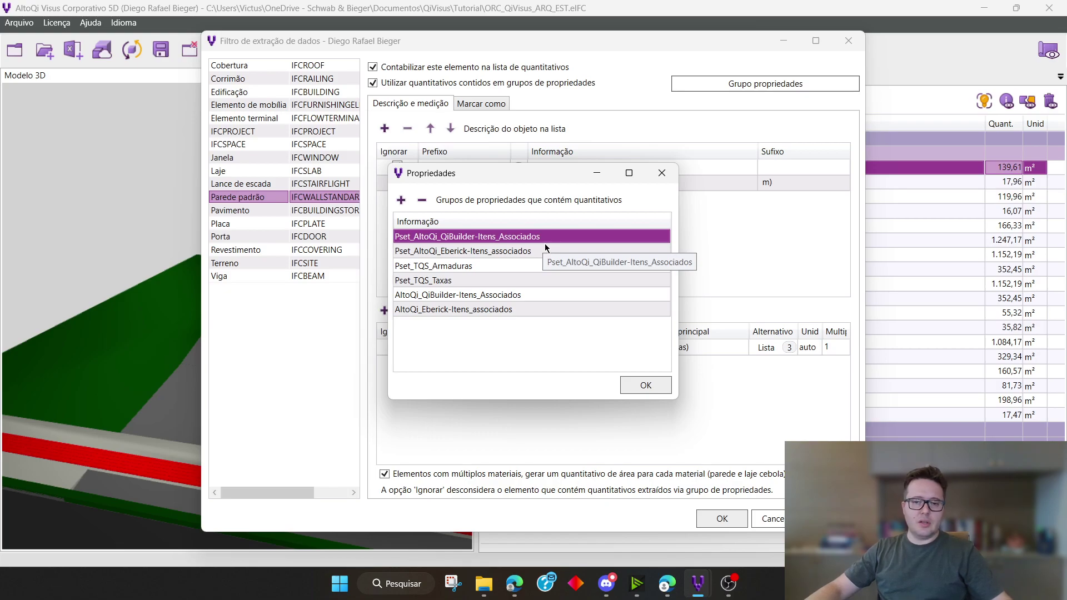
left_click(530, 253)
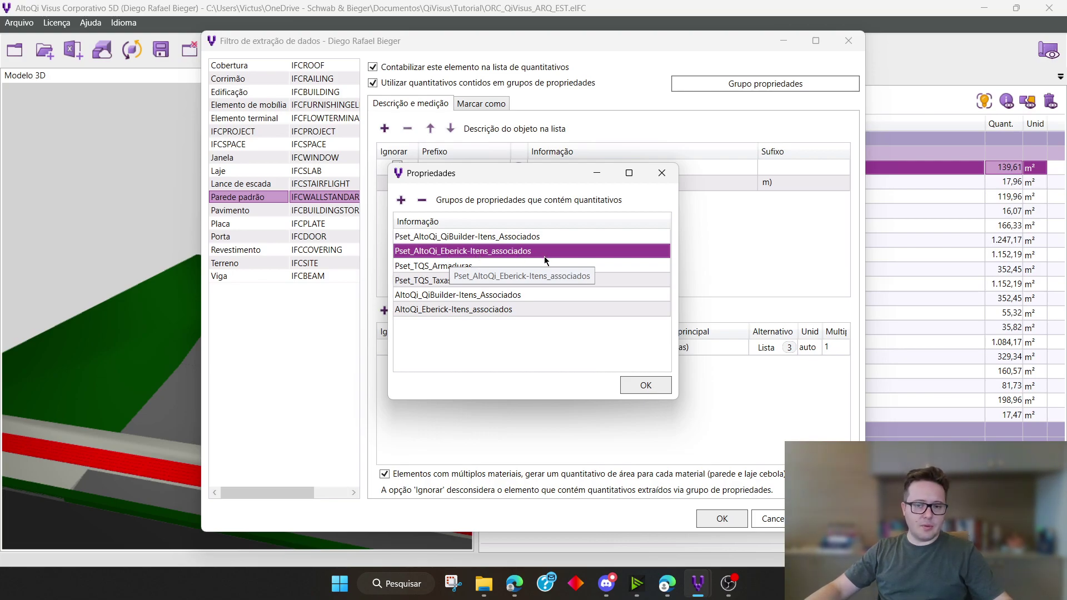
left_click(468, 269)
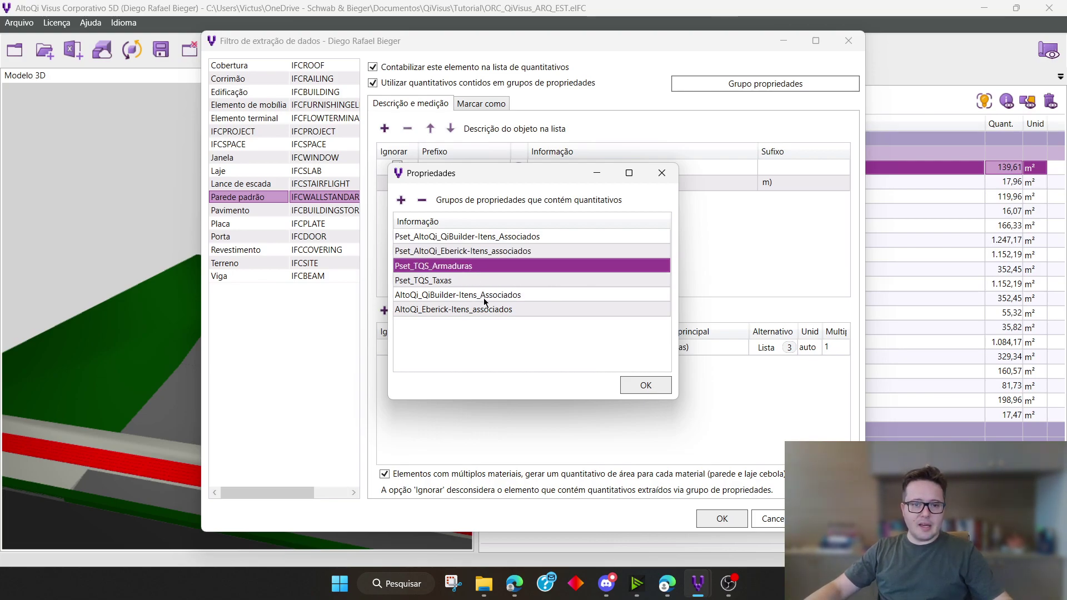
left_click(480, 283)
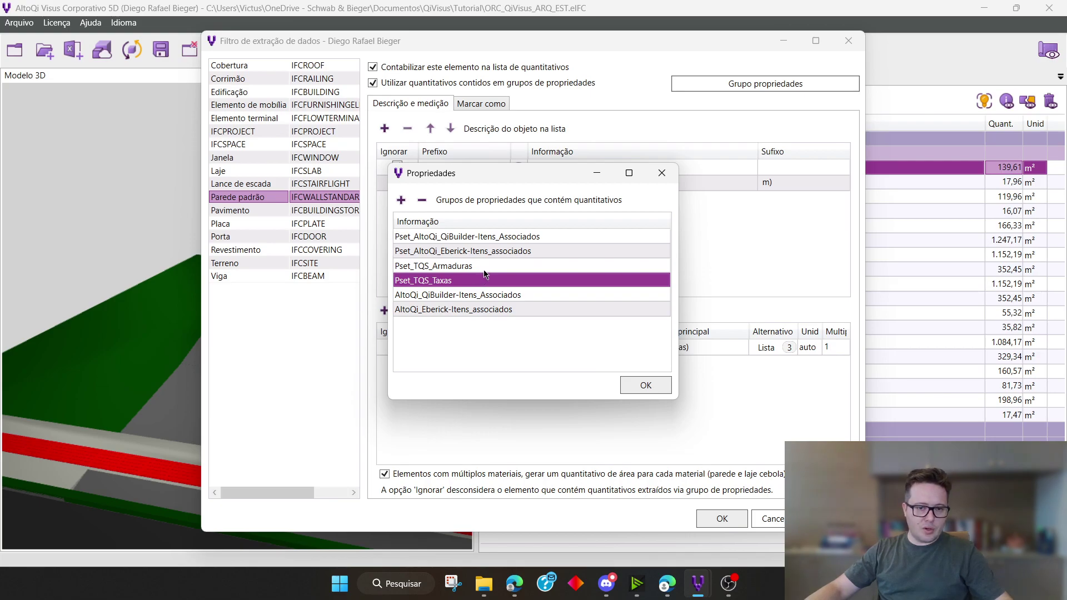
left_click(483, 269)
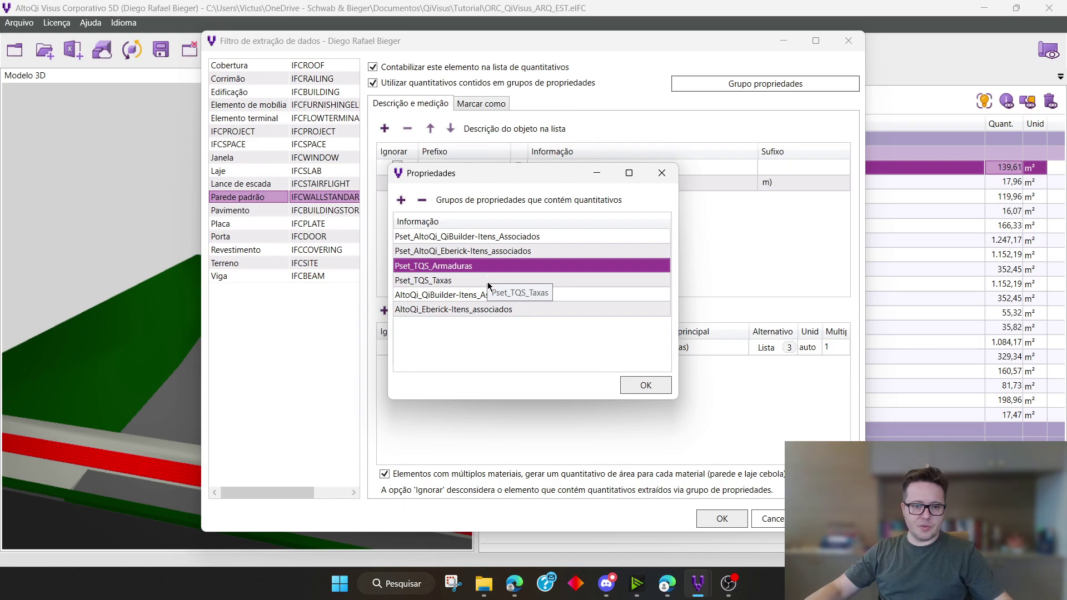
left_click(488, 281)
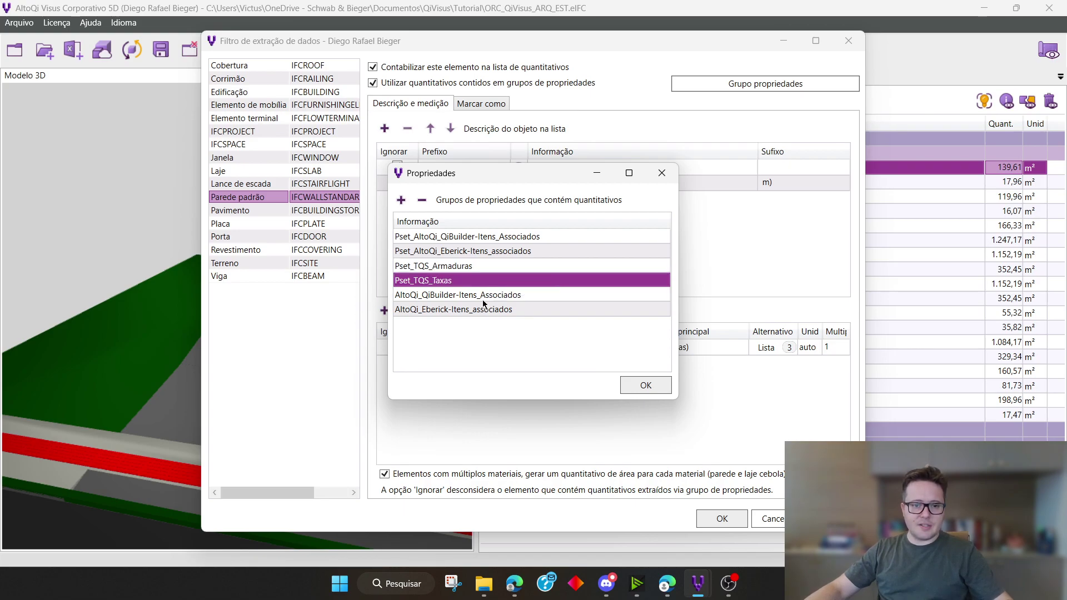
left_click(481, 300)
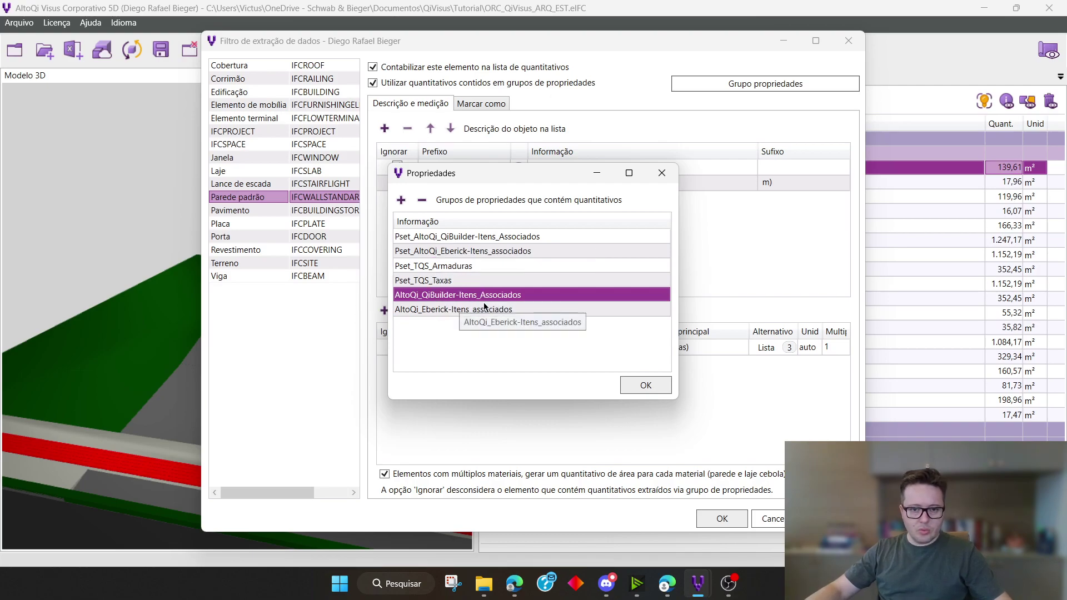
left_click(654, 385)
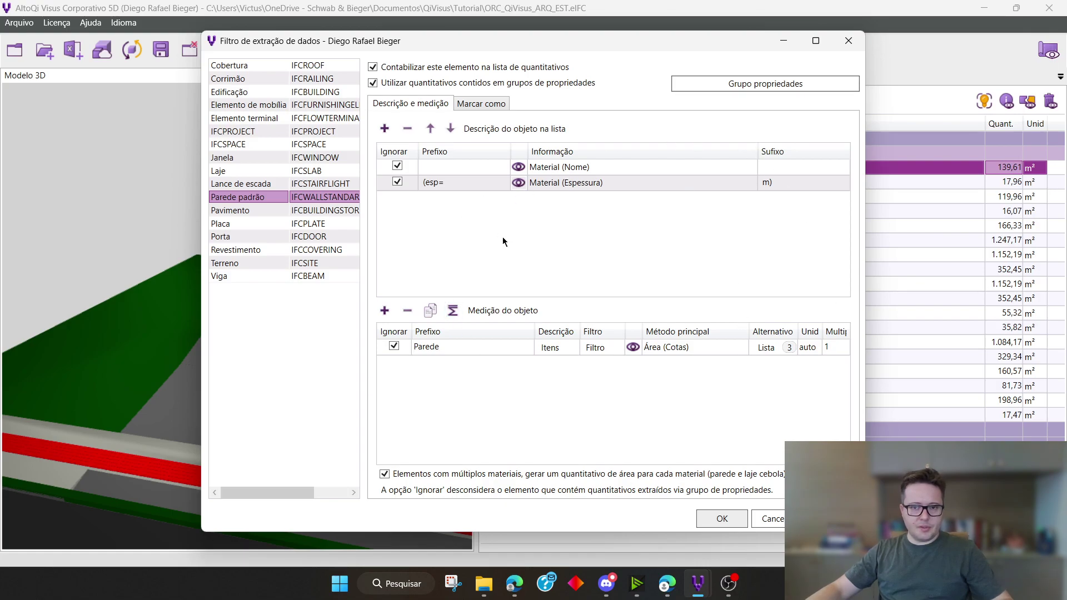
Compare the Parede padrão description settings with the item descriptions in the 5D list, and close the filter without applying changes
left_click_drag(582, 49, 711, 203)
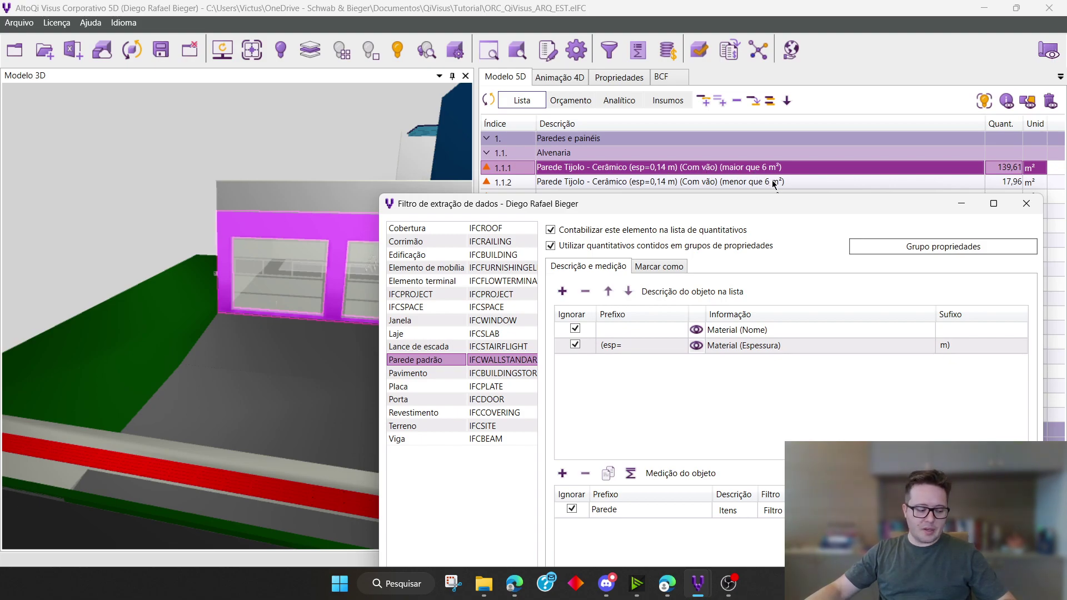
left_click_drag(786, 208, 788, 165)
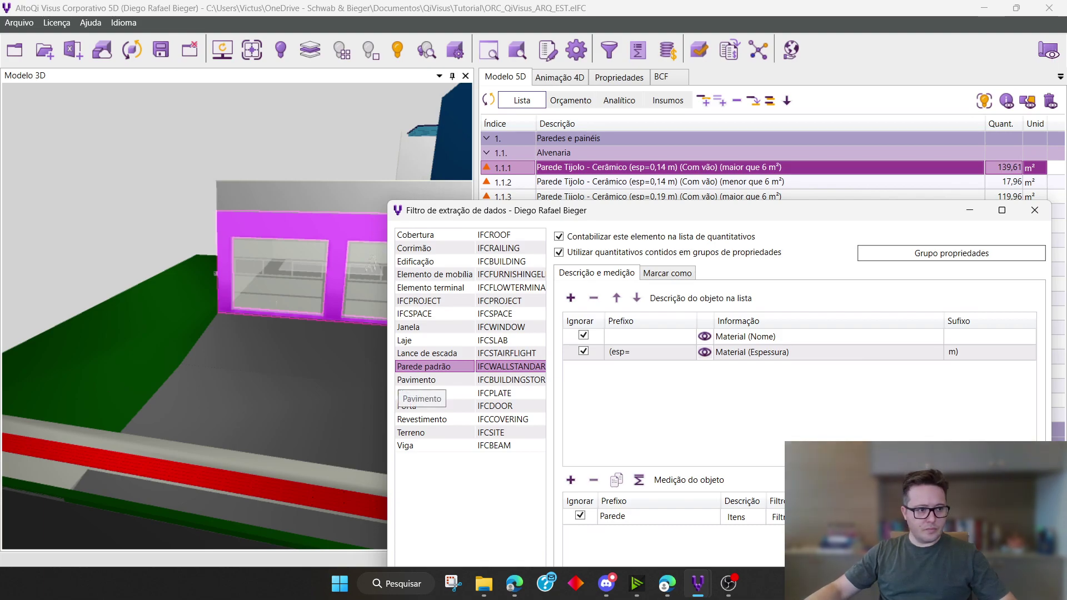
key("alt+Tab")
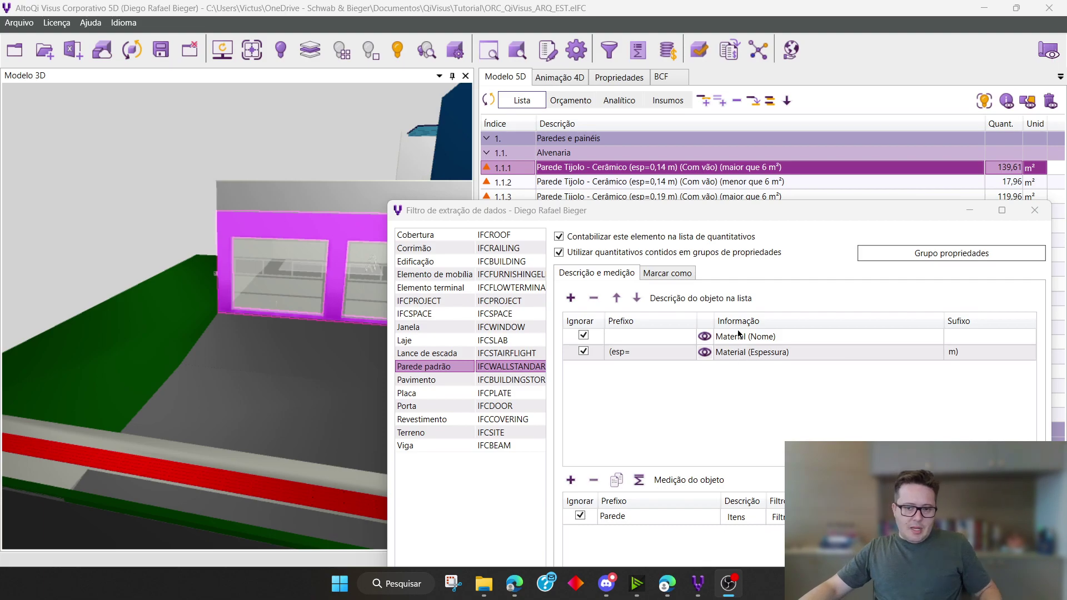
left_click_drag(771, 217, 390, 67)
left_click(582, 538)
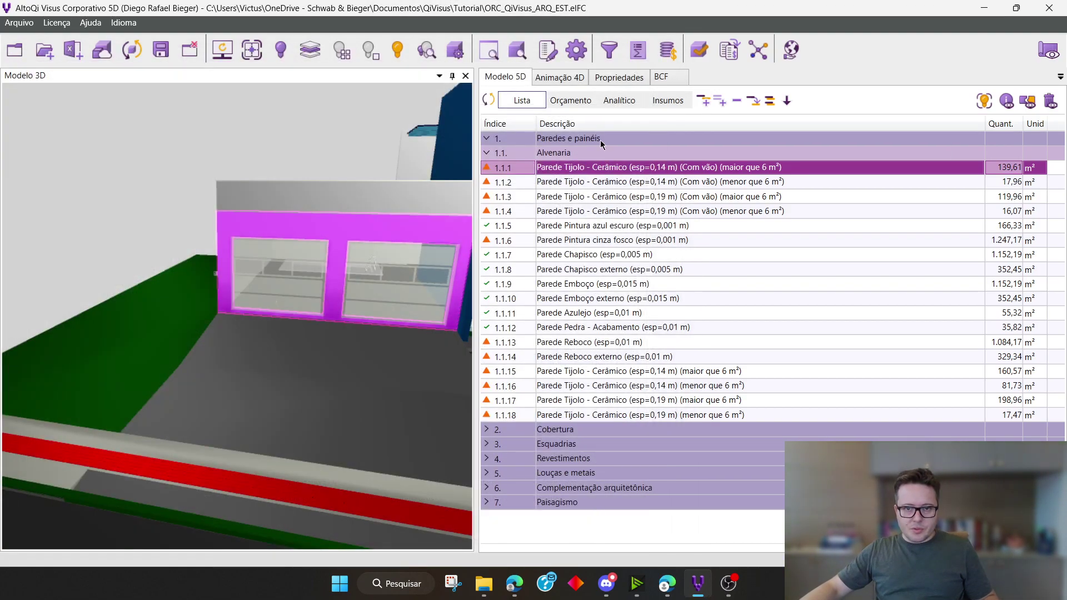
Find the material layers among the selected garage wall's properties
left_click(610, 80)
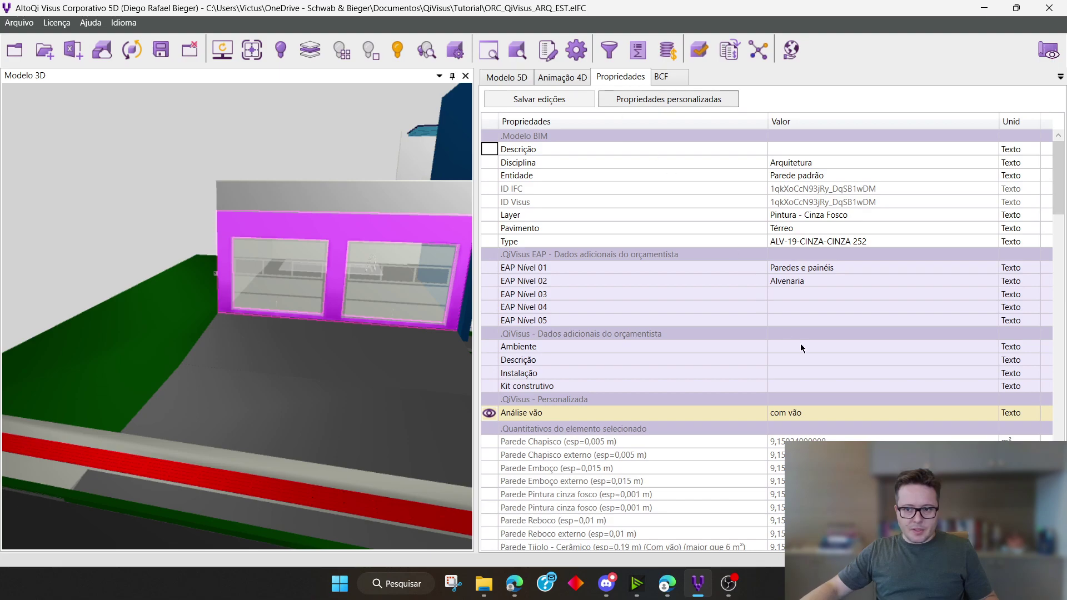
scroll(800, 344, "down", 15)
scroll(801, 348, "down", 20)
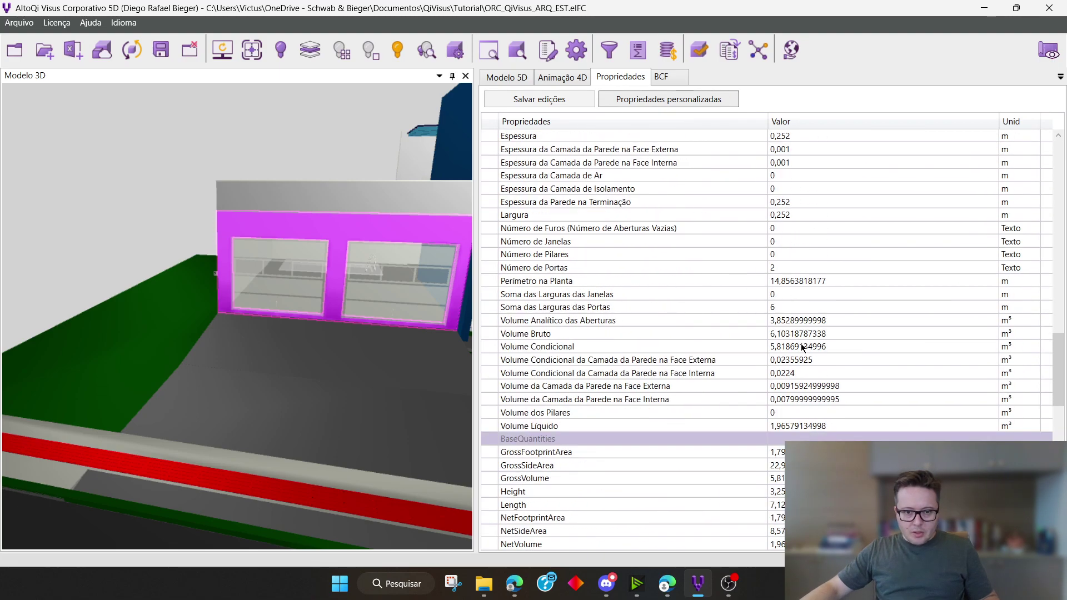
scroll(802, 348, "up", 4)
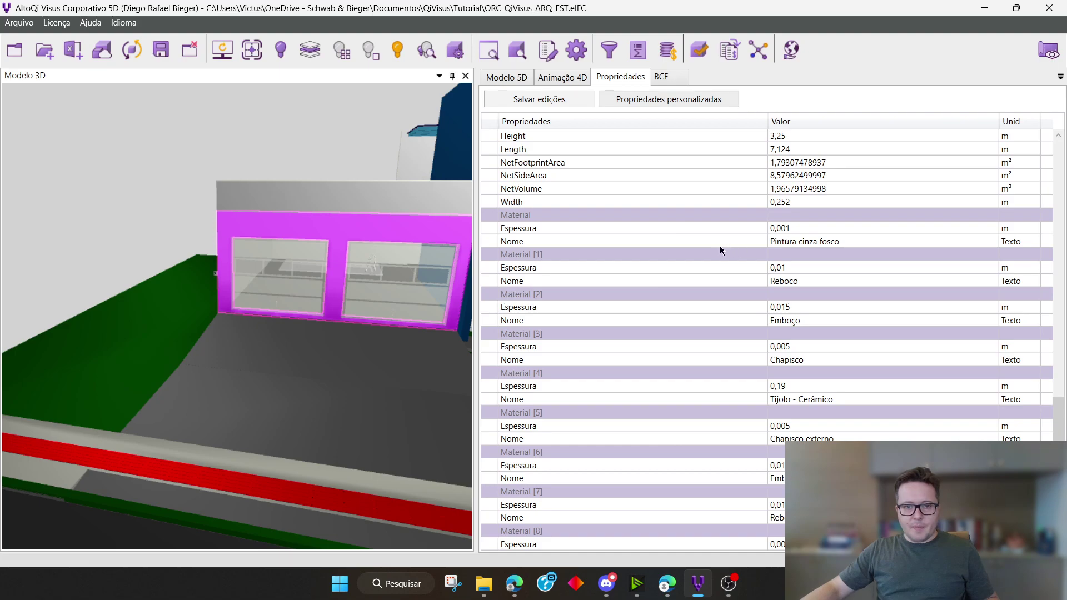
Check the Nome and Espessura of the wall's material layers one after another, from Pintura cinza fosco to Tijolo - Cerâmico
left_click(805, 241)
left_click(801, 230)
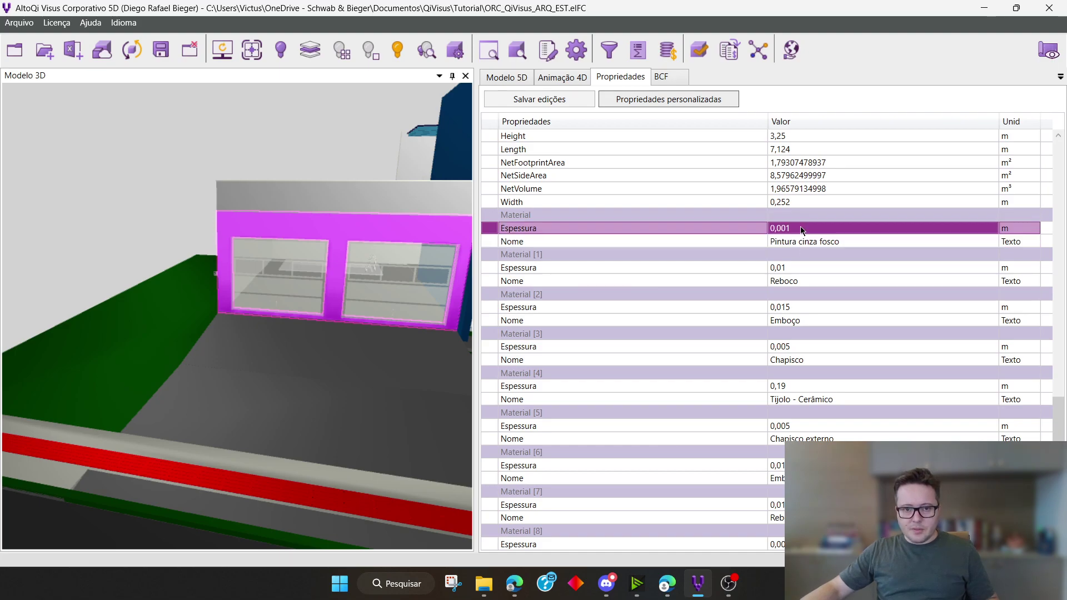
left_click(805, 283)
left_click(811, 267)
left_click(808, 320)
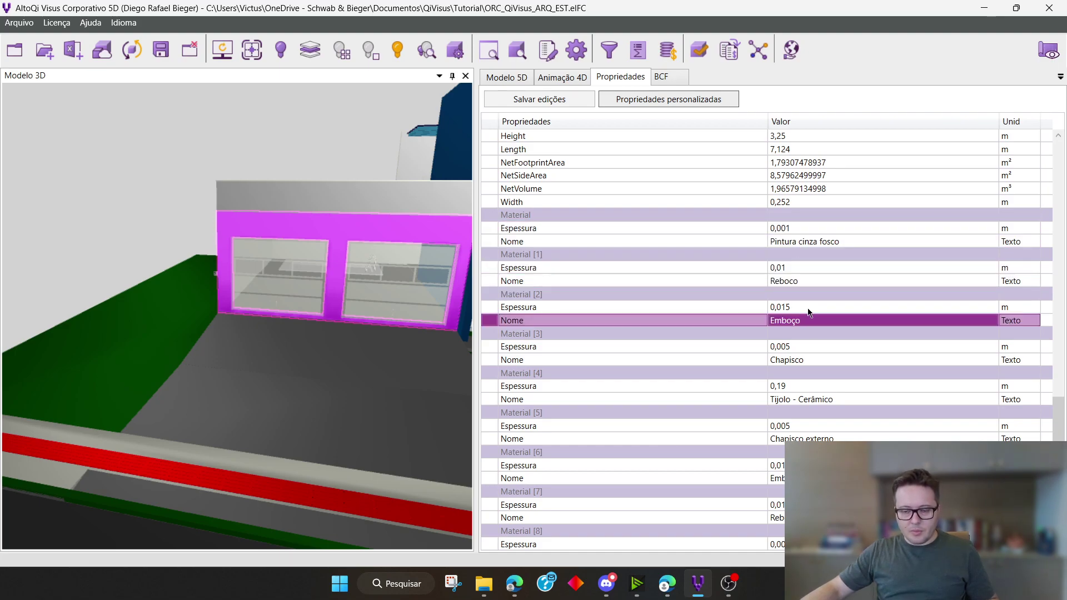
left_click(808, 306)
left_click(808, 358)
left_click(805, 346)
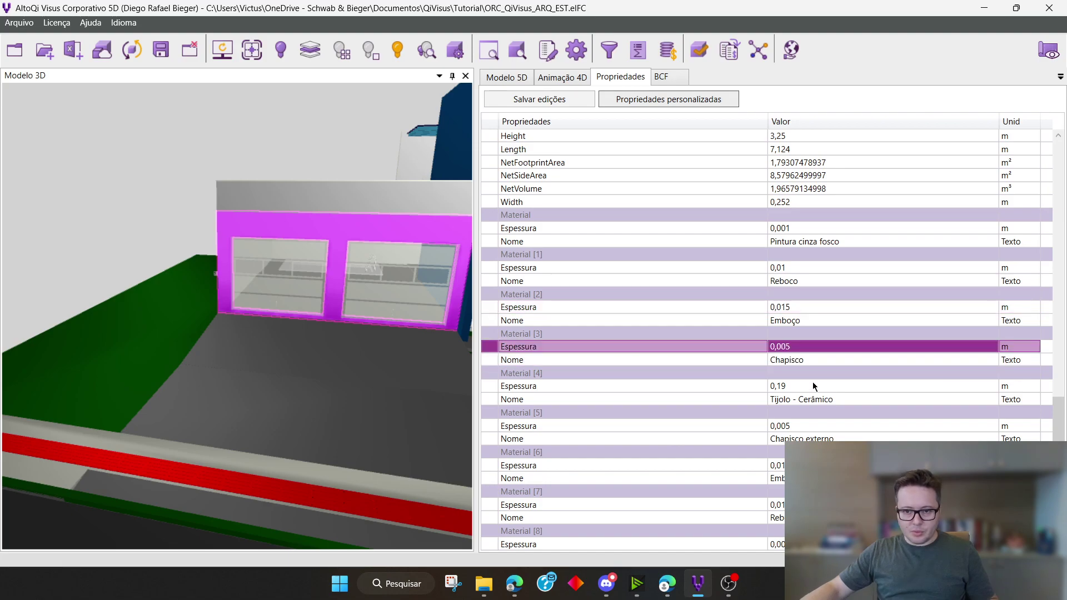
left_click(807, 400)
left_click(809, 386)
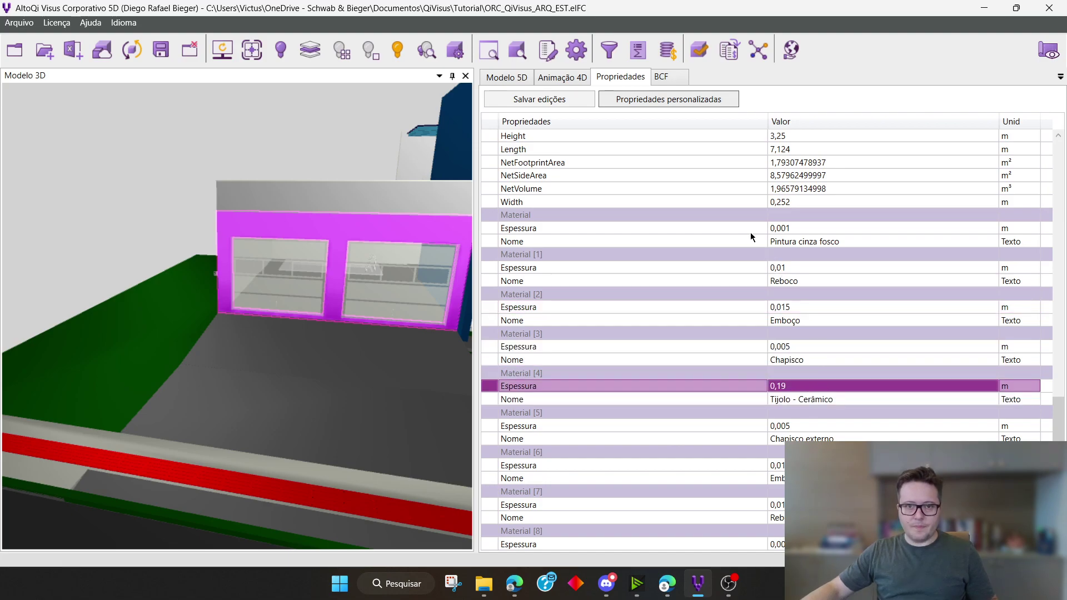
Reopen the data extraction filter from the 5D list and inspect Parede padrão's Material (Nome) and Material (Espessura) description rows
left_click(505, 77)
left_click(608, 51)
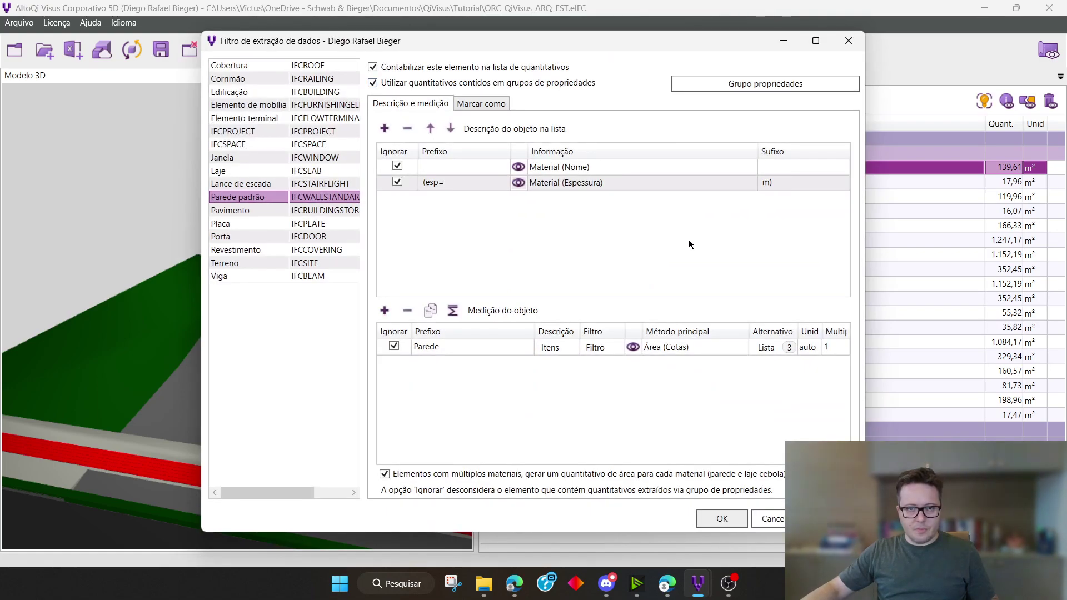
left_click_drag(600, 42, 714, 75)
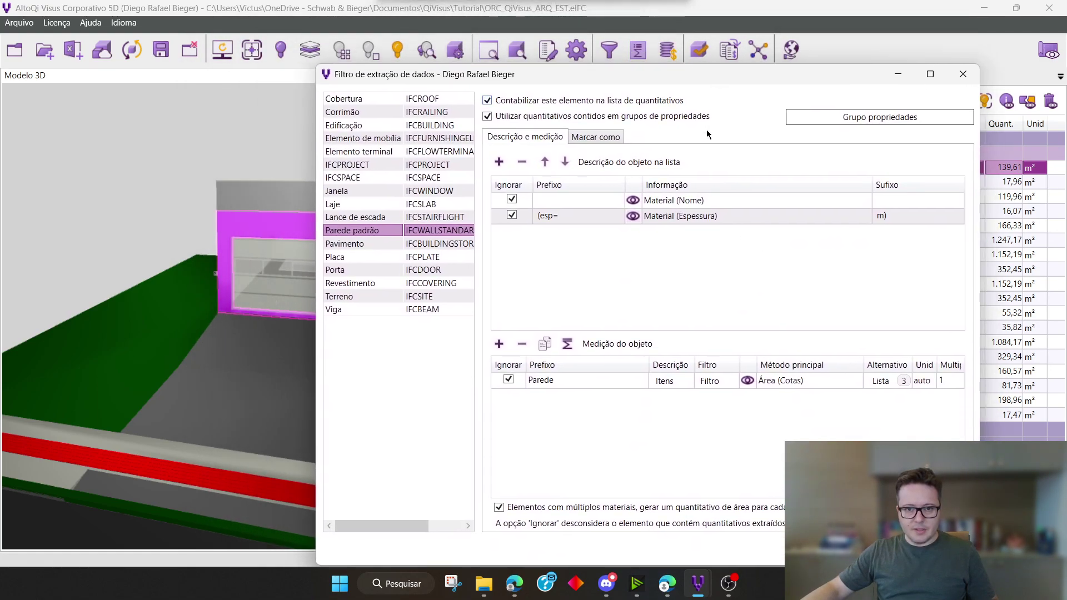
left_click(584, 199)
left_click(720, 217)
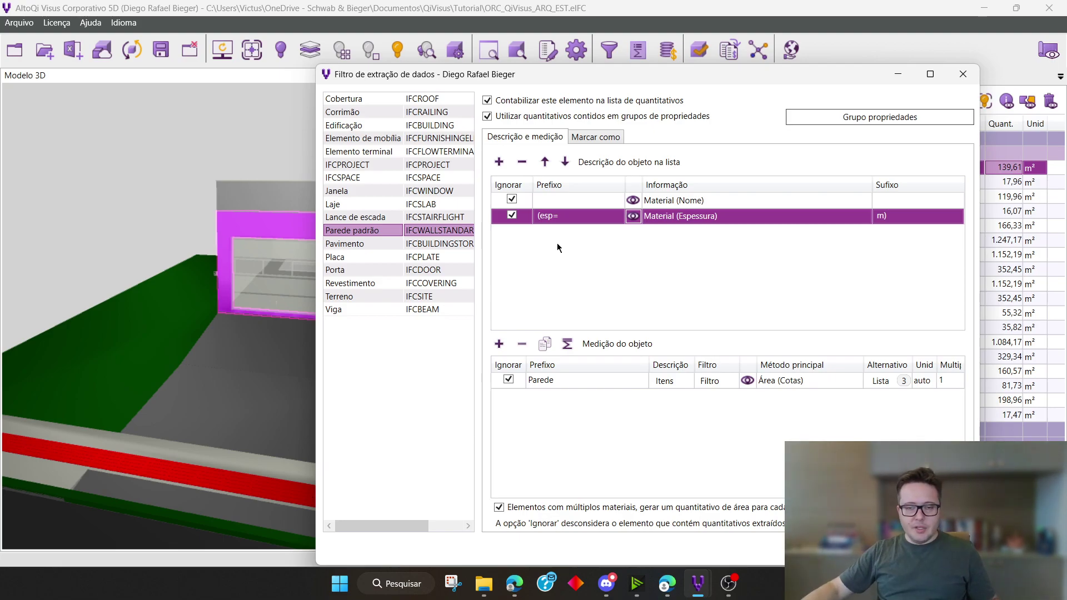
Uncover the 5D list behind the filter and compare its wall items with the material name, "(esp=" prefix and "m)" suffix
left_click_drag(591, 82, 661, 240)
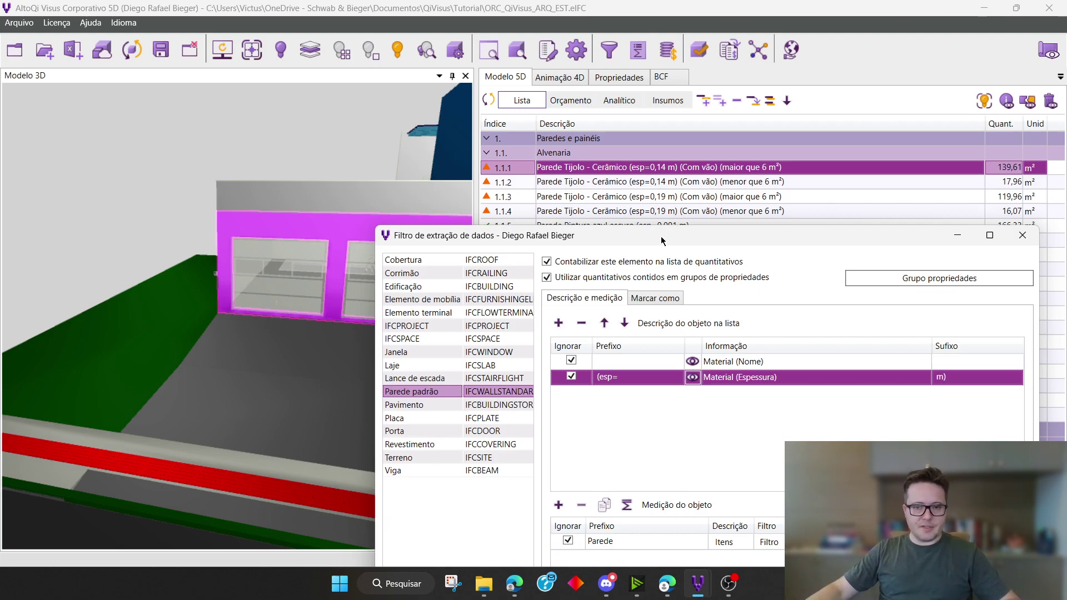
left_click_drag(664, 239, 676, 306)
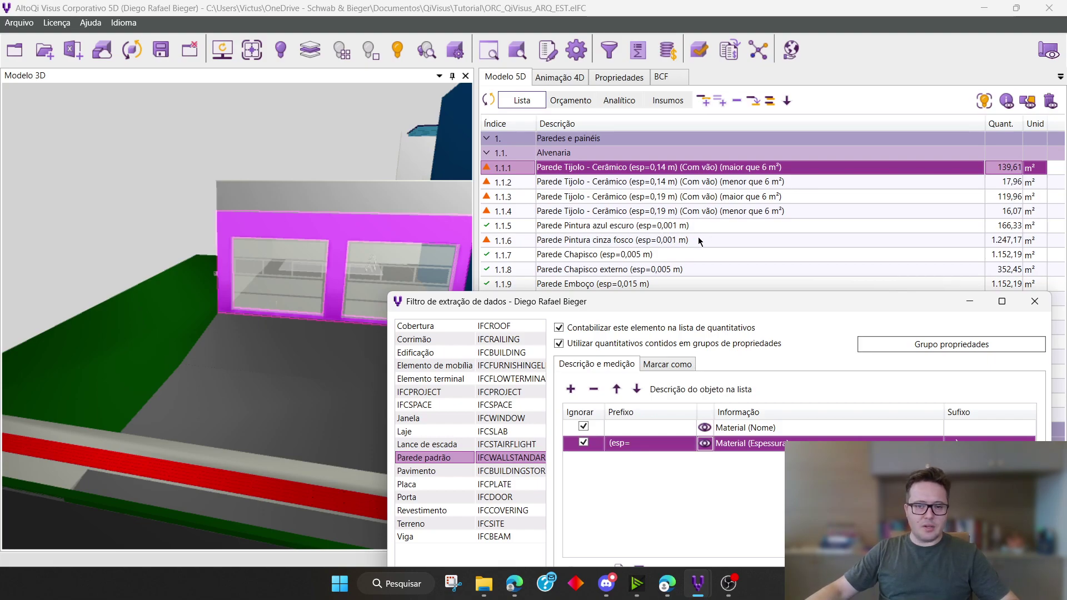
mouse_move(743, 301)
left_mouse_down()
mouse_move(745, 278)
mouse_move(756, 298)
left_mouse_up()
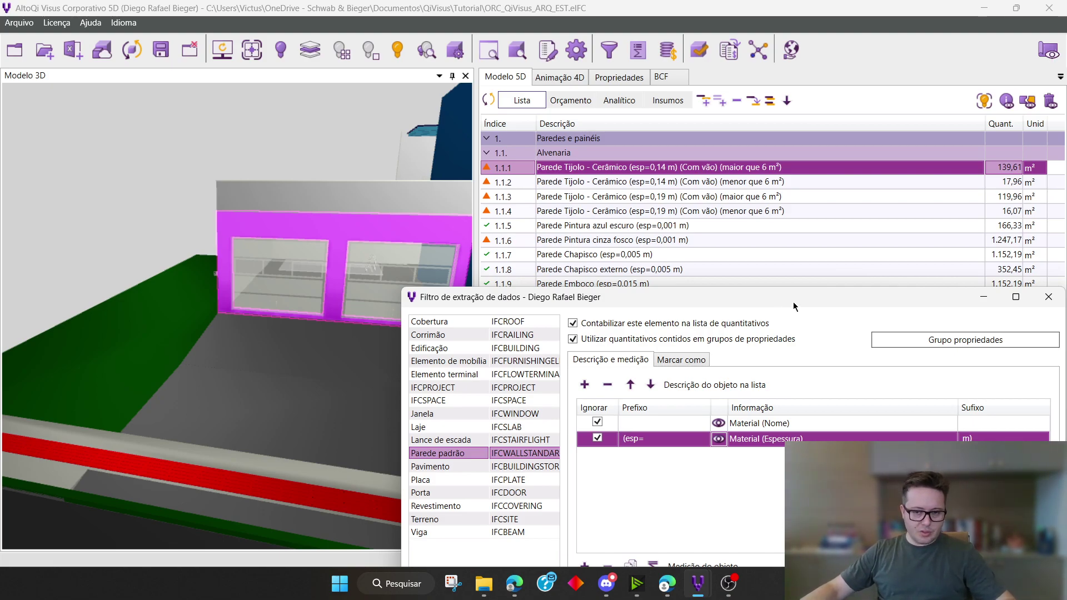
left_click_drag(793, 302, 763, 86)
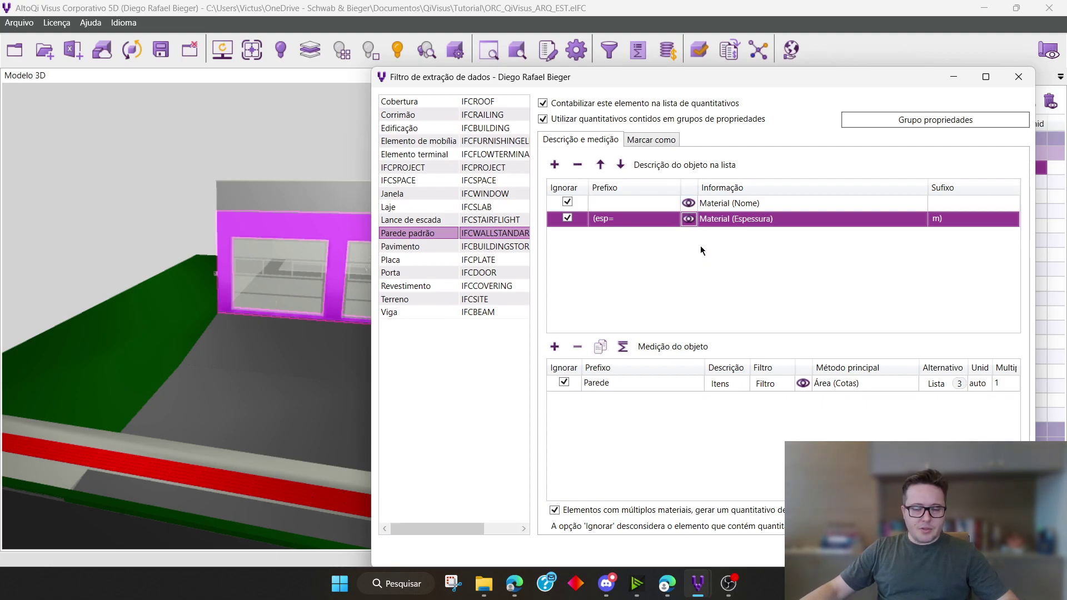
left_click_drag(725, 82, 736, 162)
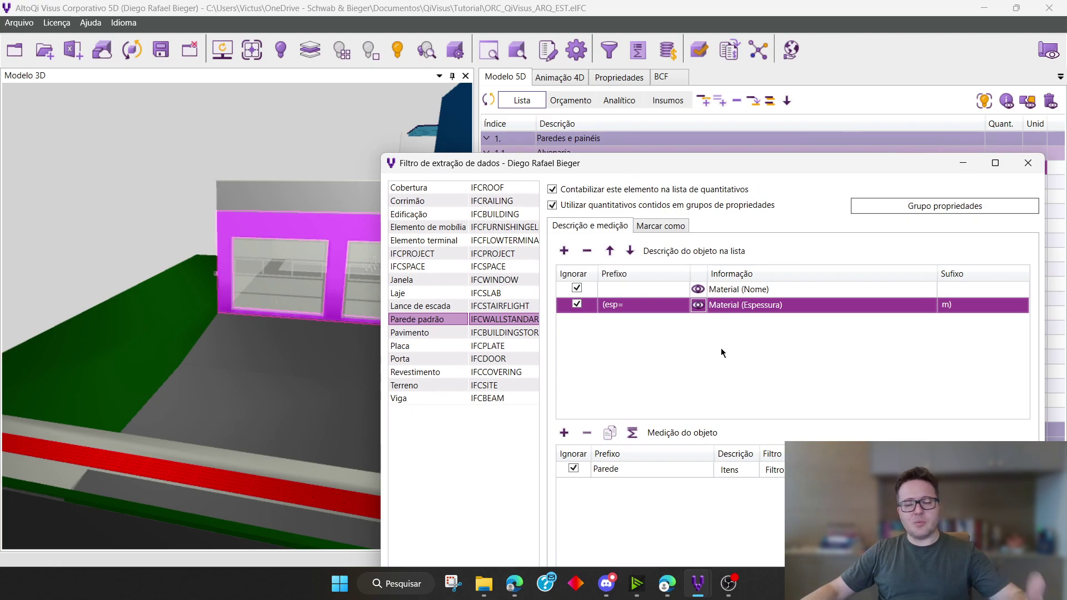
Compare the description rows of Lance de escada, Cobertura, Corrimão and Edificação in the data extraction filter, ending on Corrimão
left_click(516, 307)
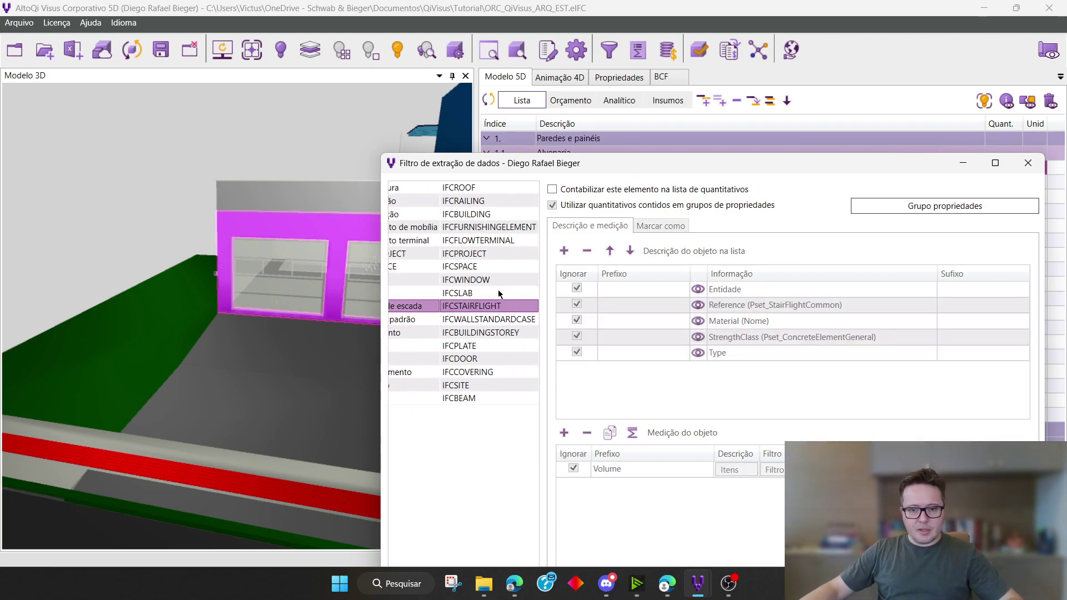
left_click(470, 189)
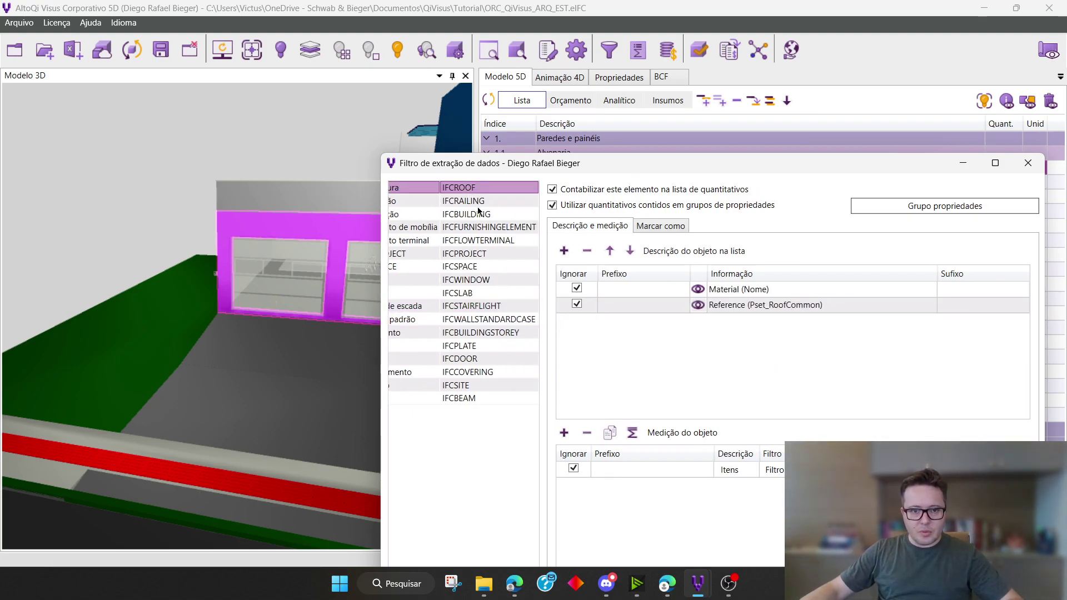
left_click(479, 201)
left_click(487, 214)
left_click(484, 203)
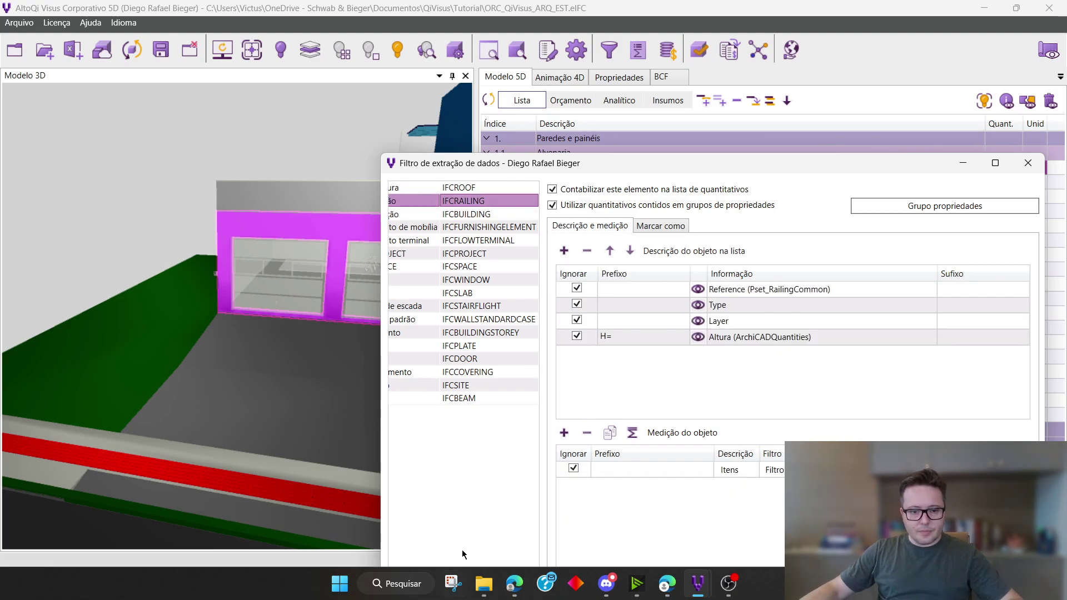
left_click_drag(580, 168, 590, 94)
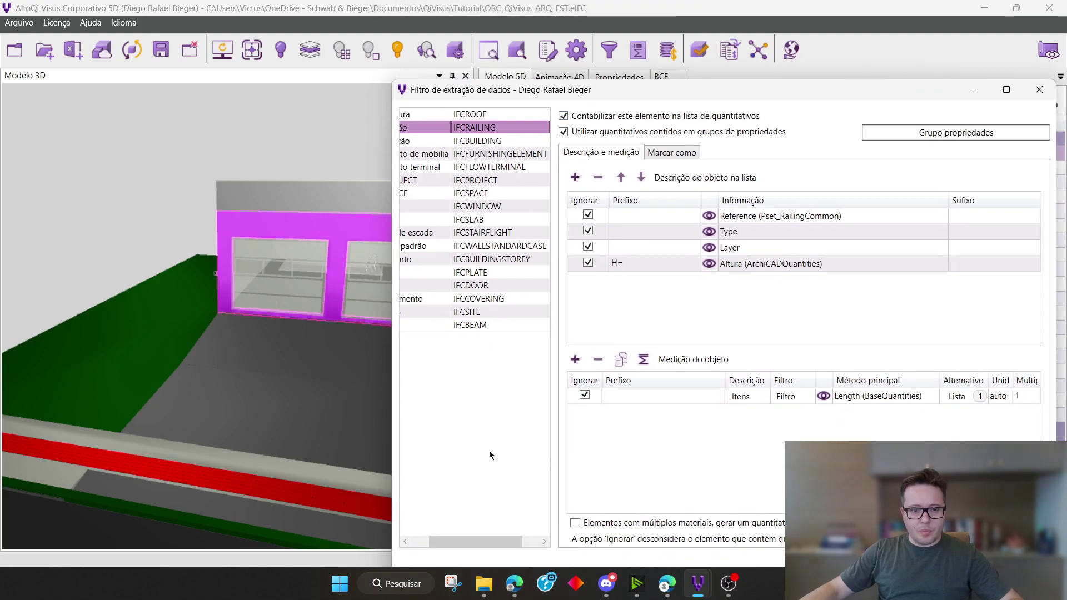
left_click_drag(472, 544, 453, 544)
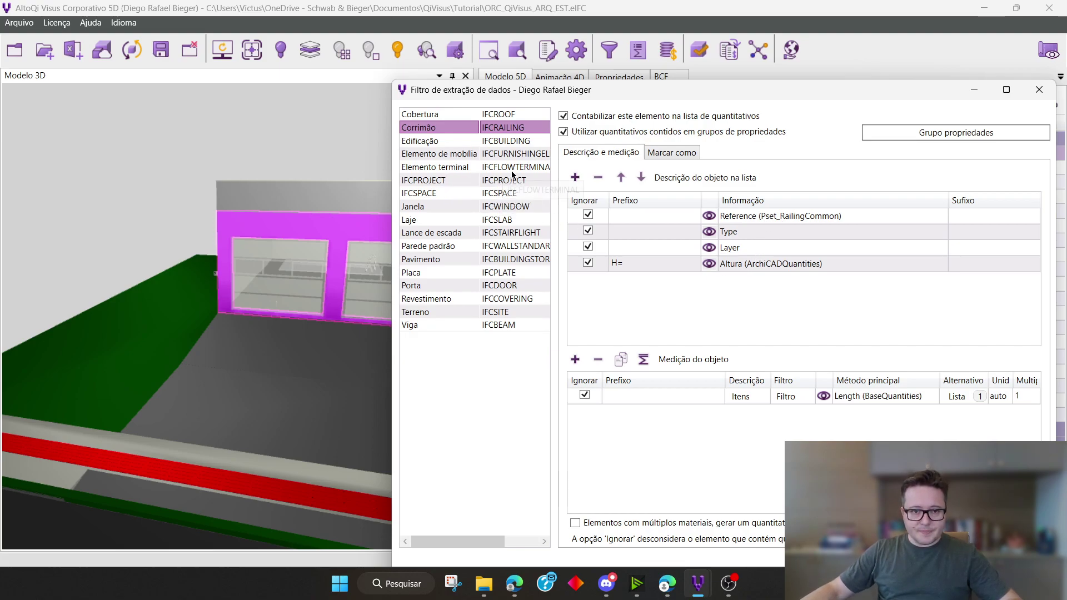
Examine Janela's description rows, including Entidade, Layer, Type and the Height and Width quantities
left_click(522, 208)
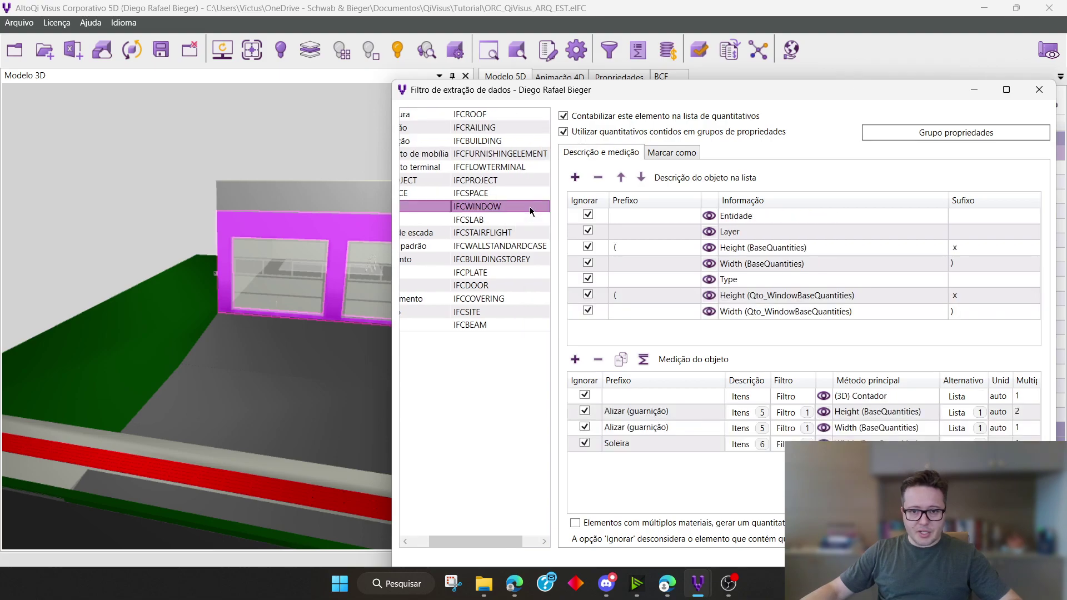
left_click(762, 221)
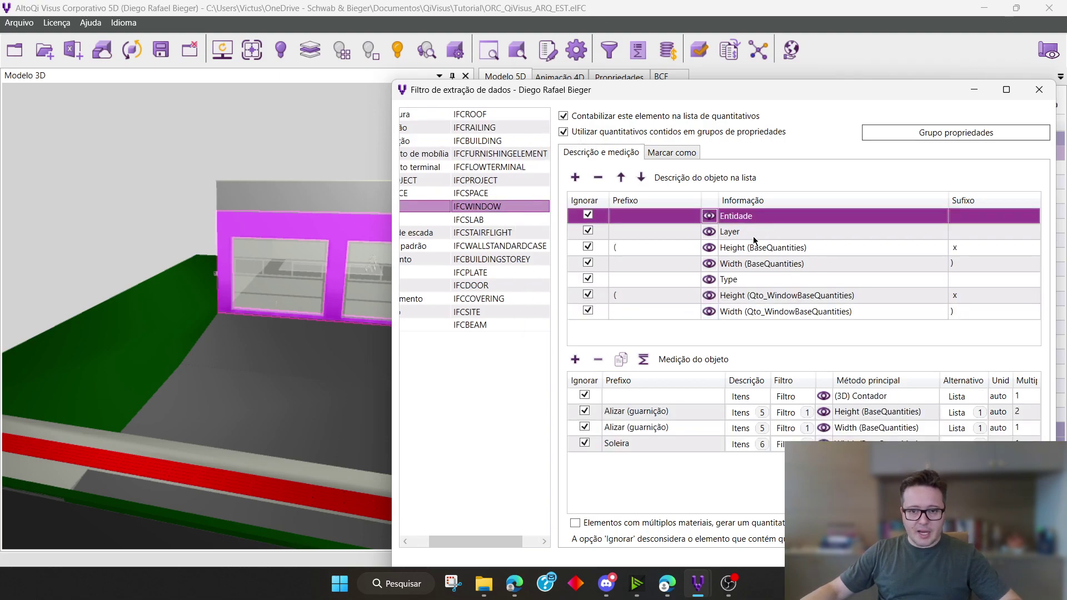
left_click(753, 235)
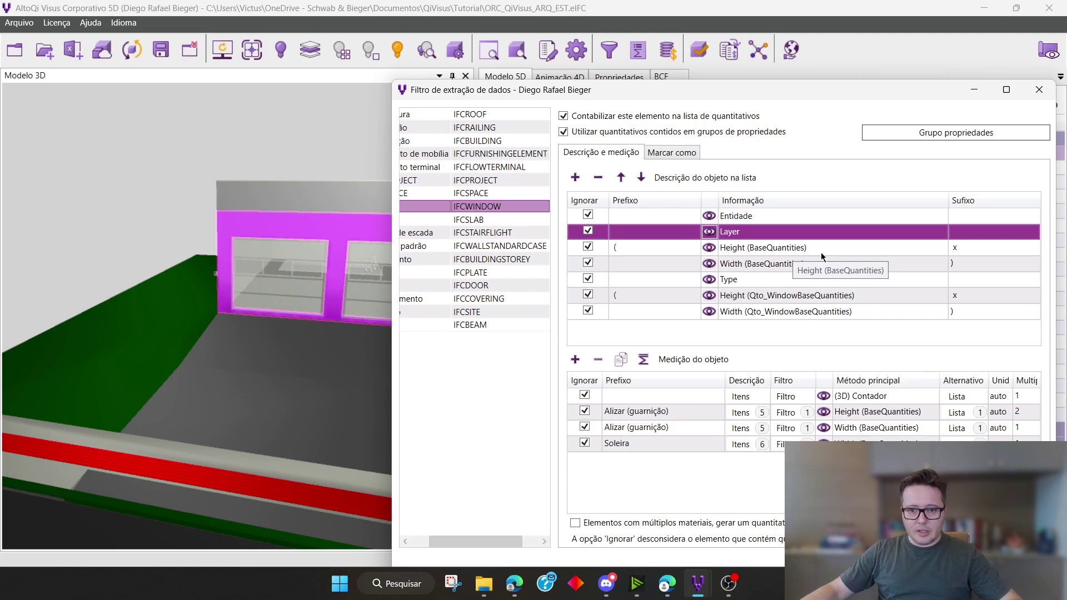
left_click(770, 265)
left_click(745, 279)
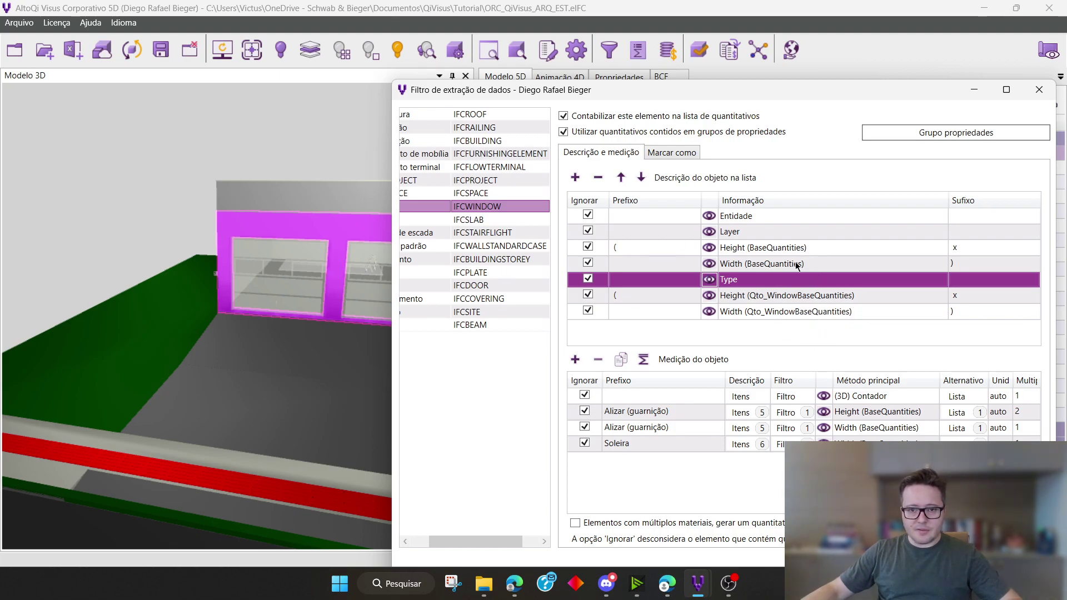
left_click_drag(484, 542, 466, 542)
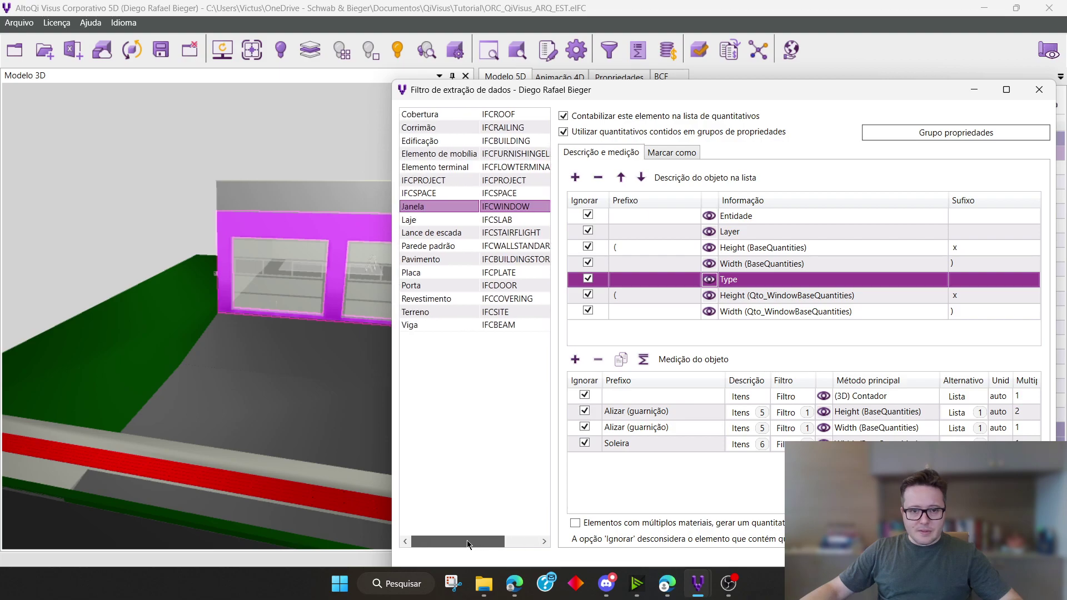
Return to Parede padrão and review its description rows and the Parede object measurement row
left_click(515, 246)
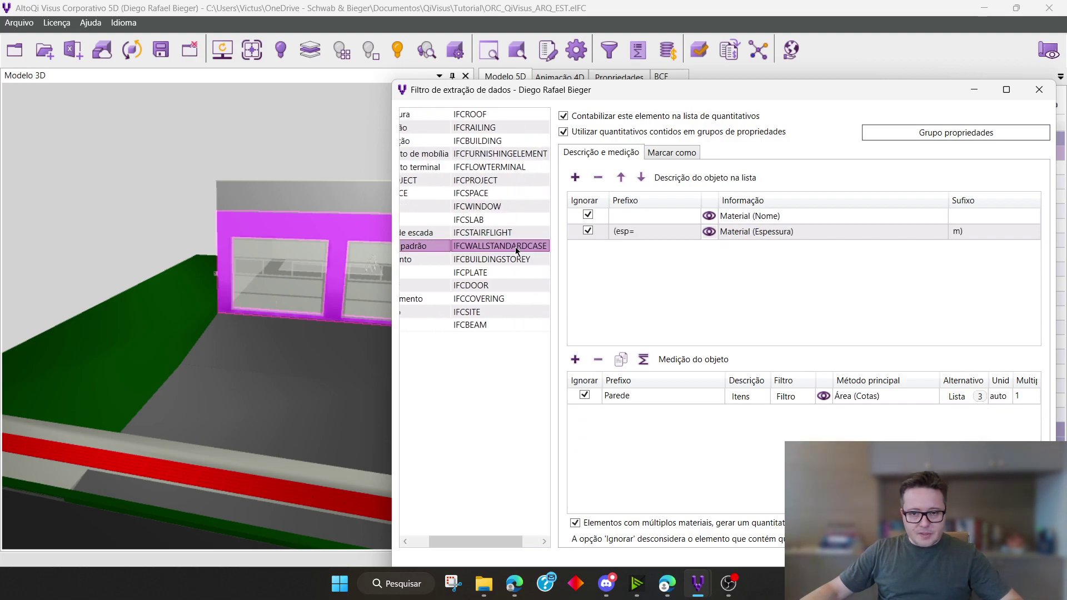
left_click_drag(812, 93, 812, 172)
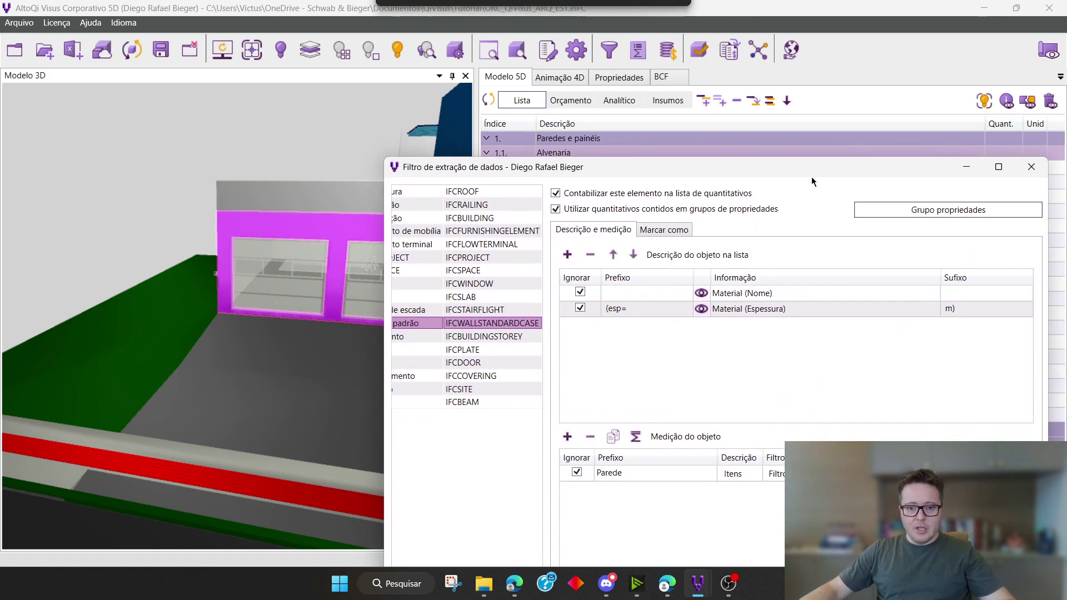
left_click(740, 476)
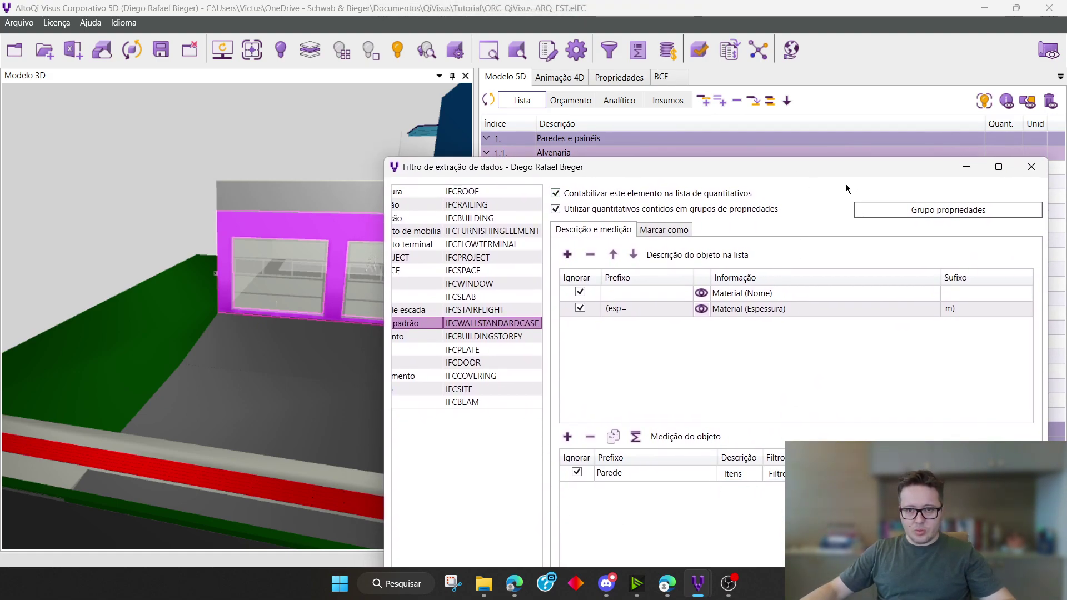
left_click_drag(835, 168, 823, 86)
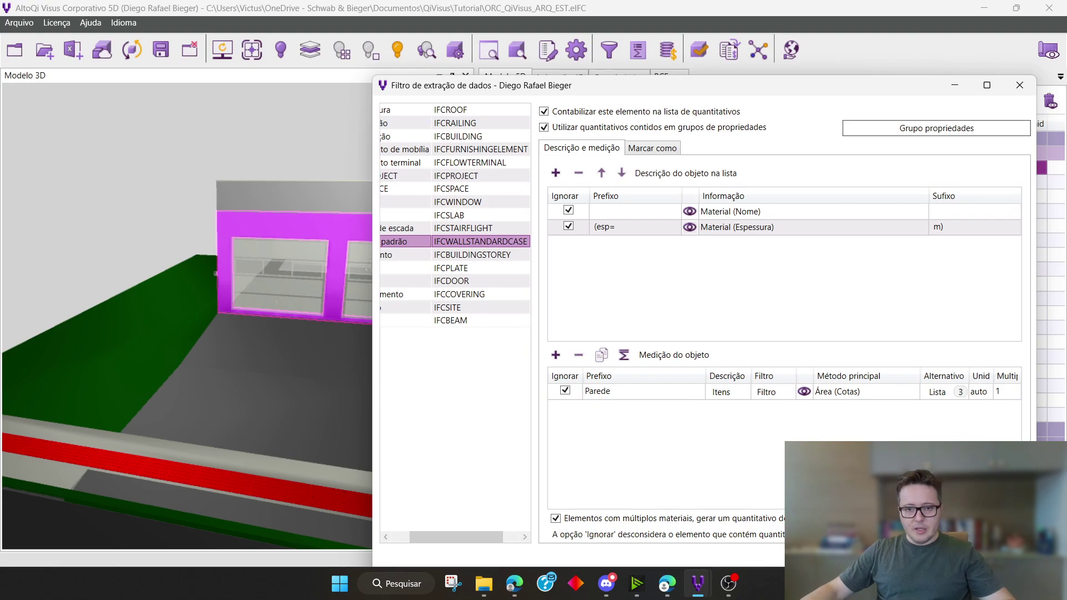
Set the main measurement method of the Parede row to the 3D lateral projection area from the available methods
left_click(851, 393)
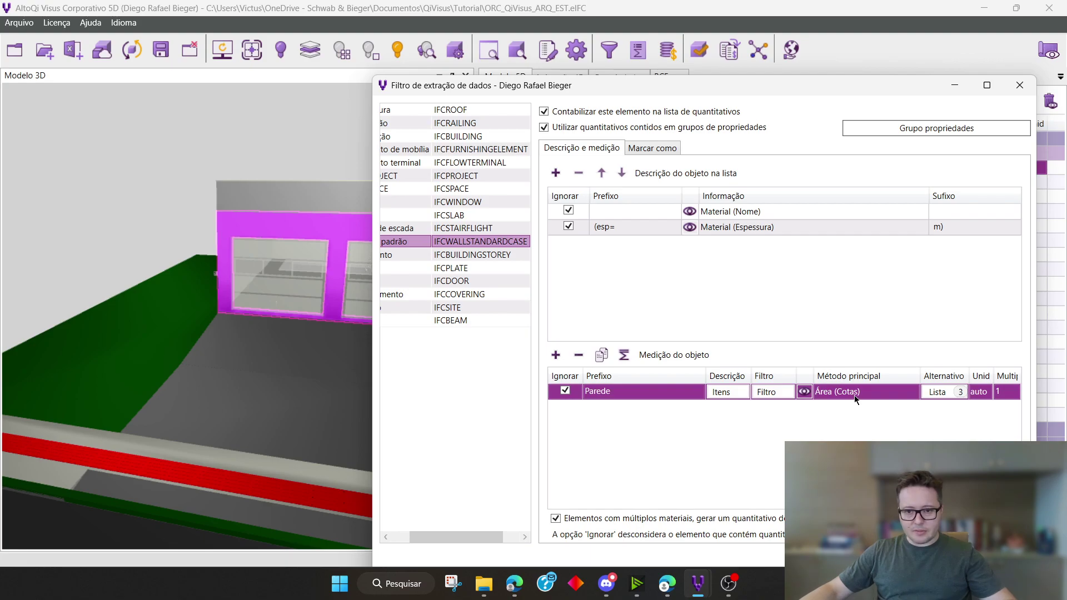
left_click(854, 394)
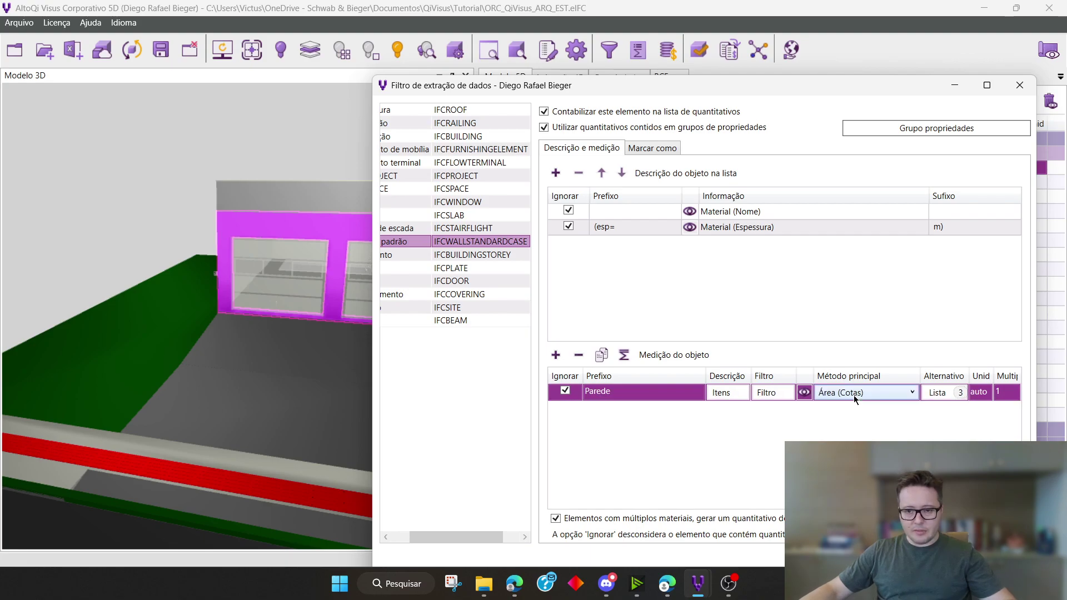
left_click(913, 394)
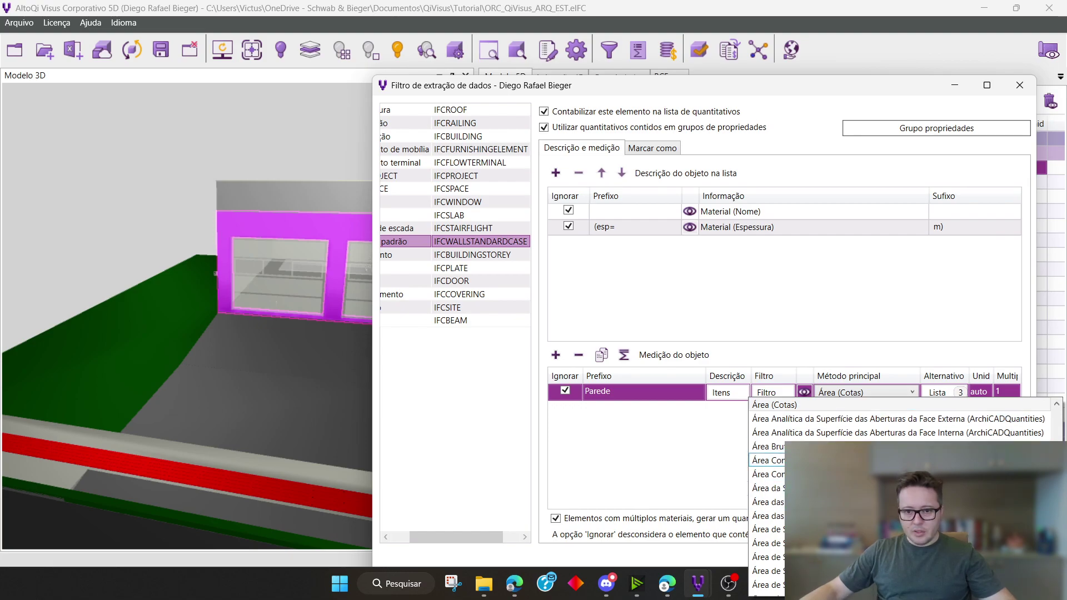
scroll(1050, 418, "up", 5)
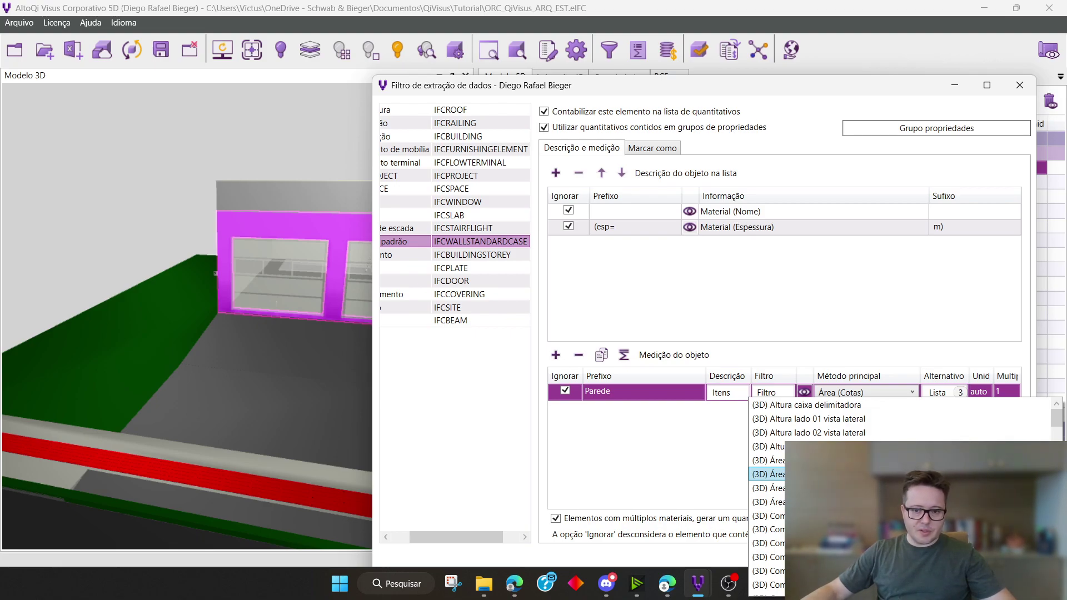
left_click(833, 474)
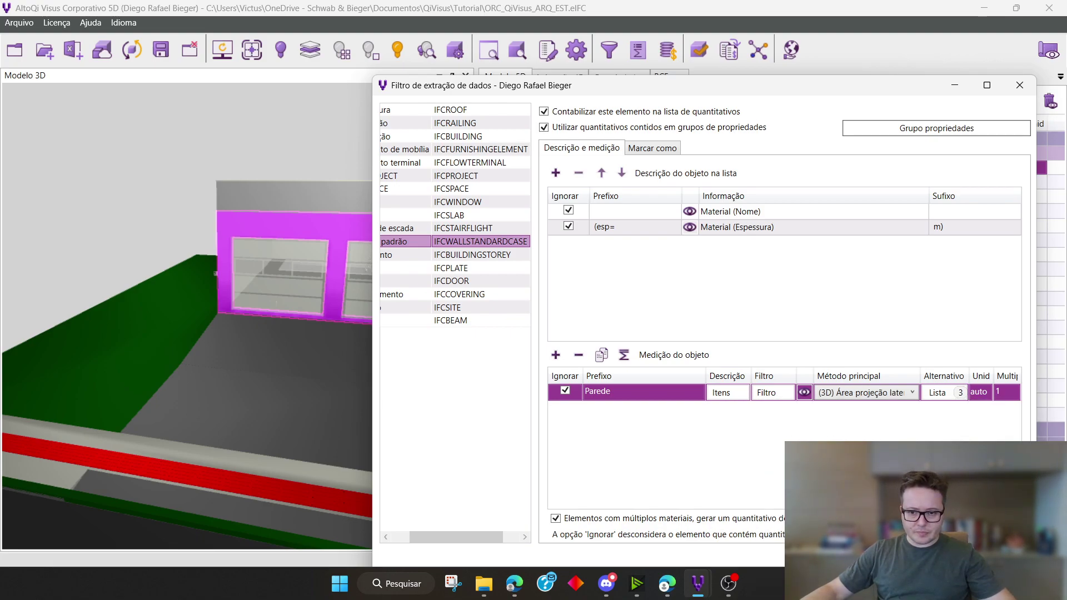
Browse the QiVisus-calculated geometry and BIM model properties, and choose (3D) Área projeção lateral as the Parede row's main method
left_click(804, 392)
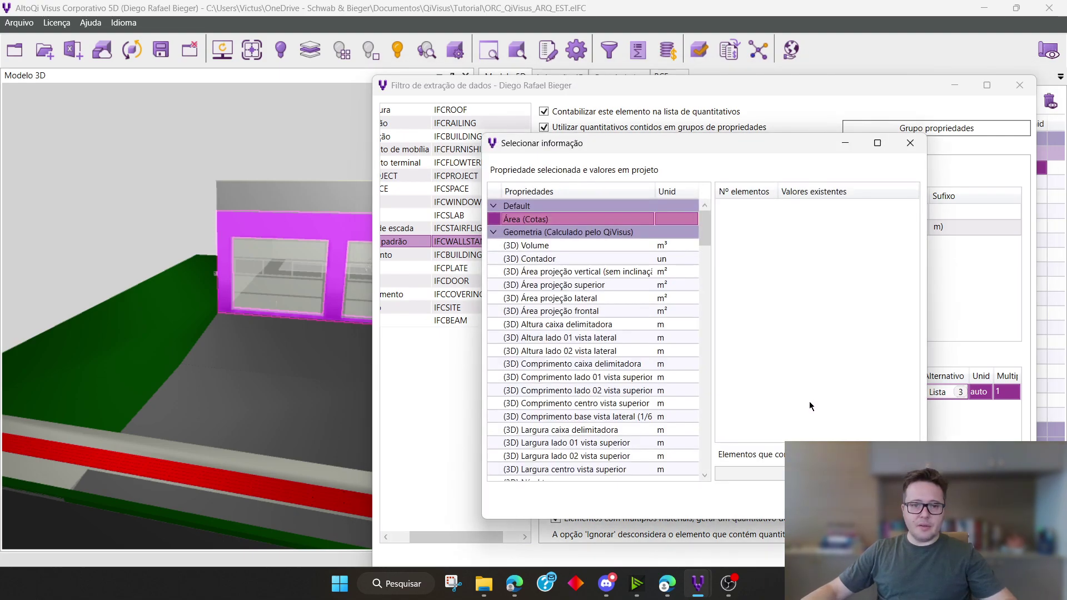
scroll(711, 233, "down", 4)
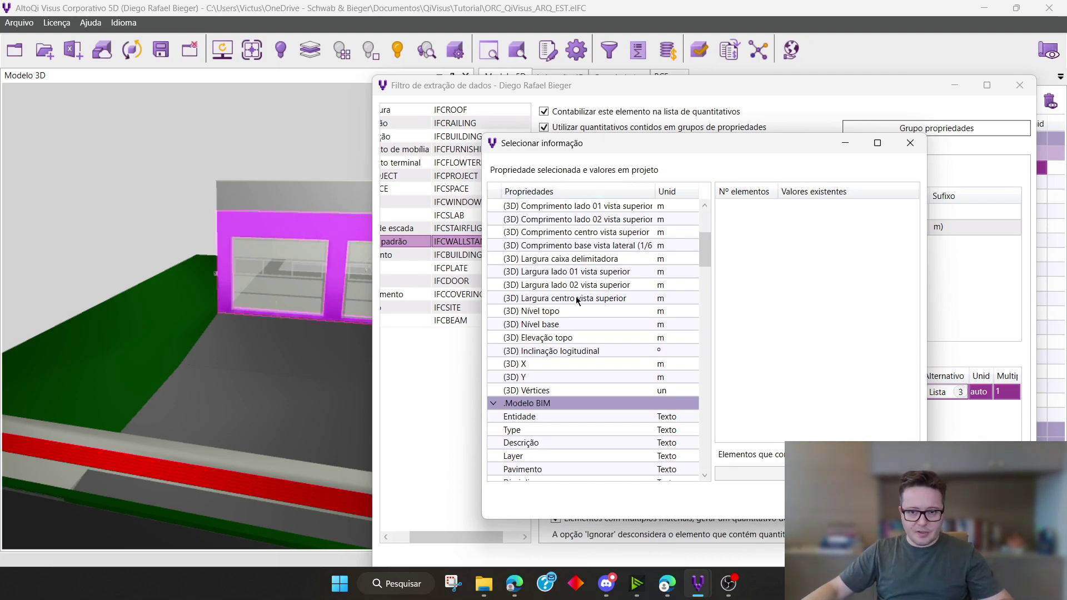
left_click_drag(708, 254, 709, 222)
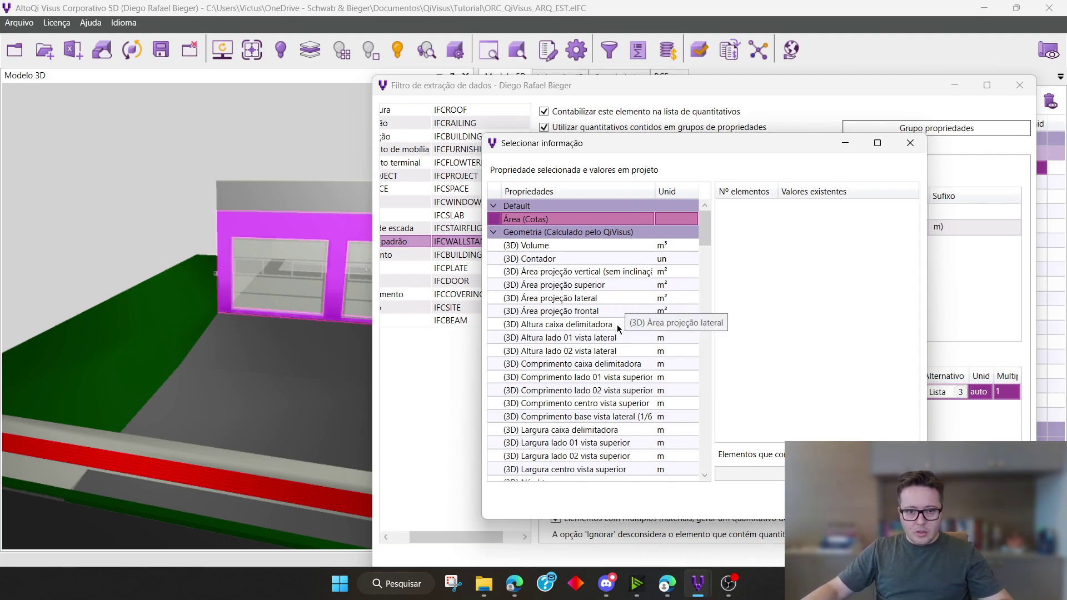
double_click(616, 298)
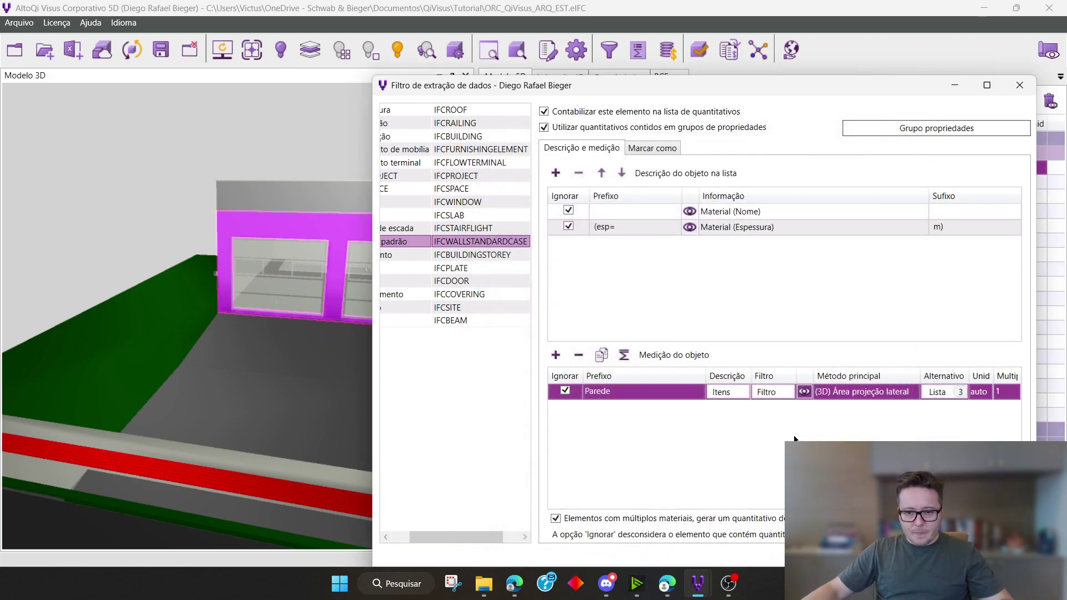
Set the Parede row's main measurement method back to Área (Cotas)
left_click(915, 393)
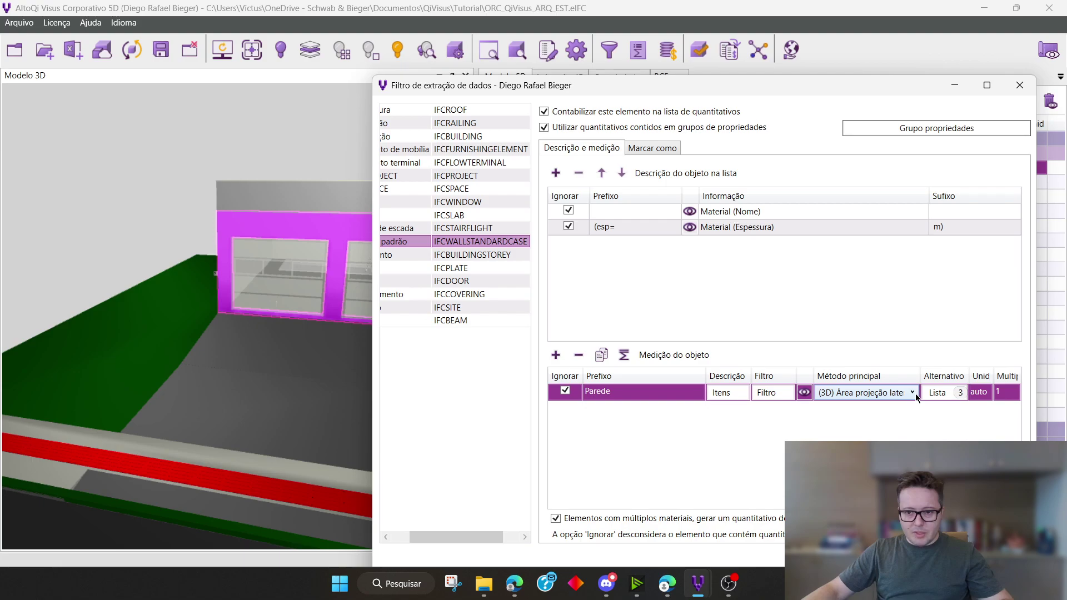
left_click(913, 392)
scroll(889, 488, "down", 7)
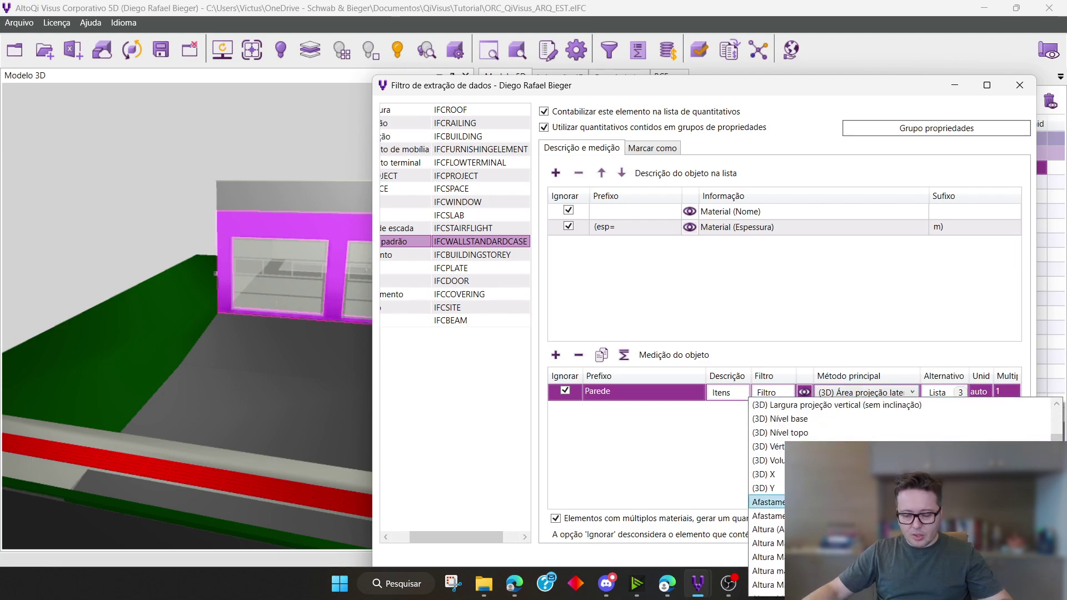
scroll(889, 487, "down", 1)
scroll(889, 488, "down", 4)
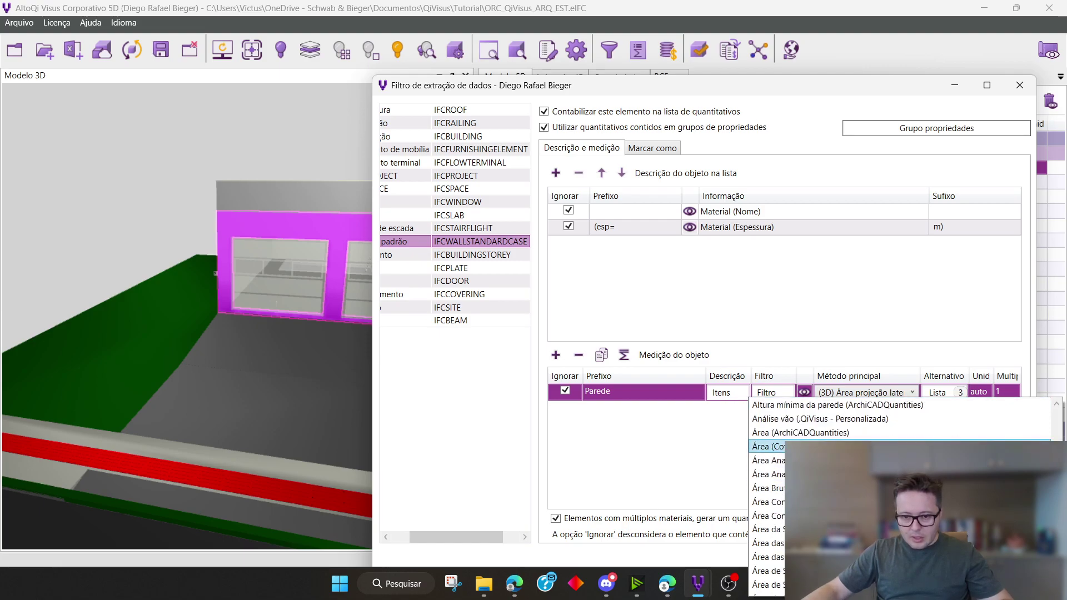
left_click(889, 446)
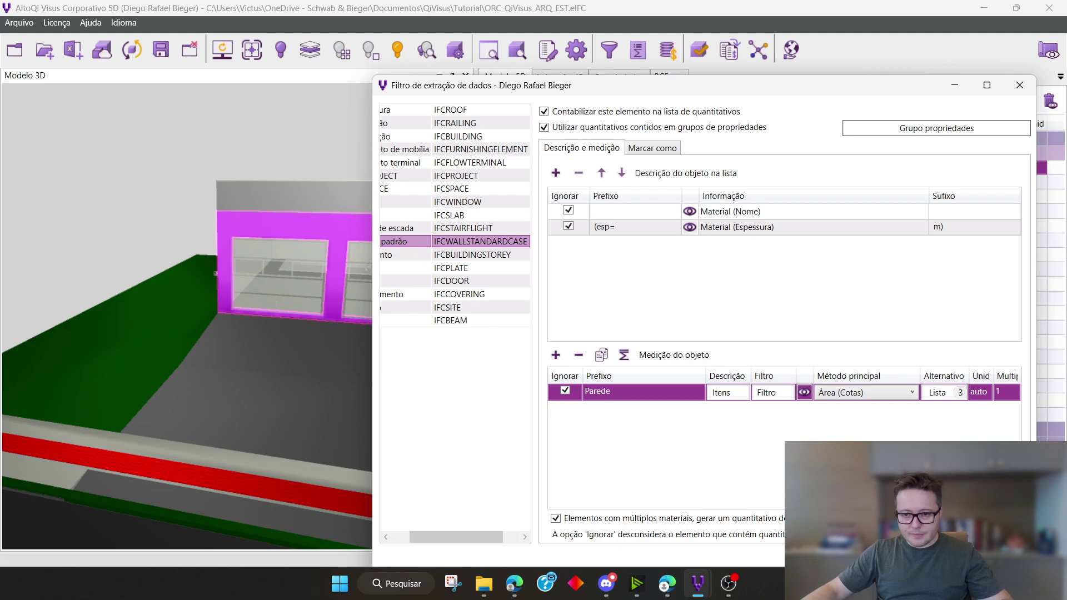
Review the Parede row's alternative methods: Área da Superfície (ArchiCADQuantities), NetSideArea (BaseQuantities) and (3D) Volume
left_click(939, 392)
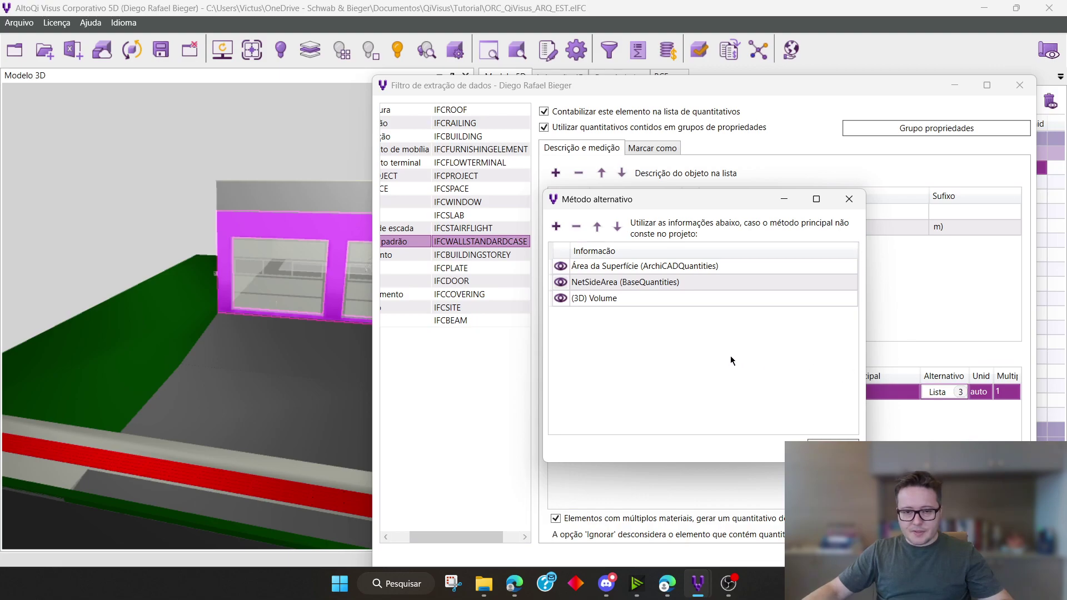
left_click_drag(750, 207, 512, 262)
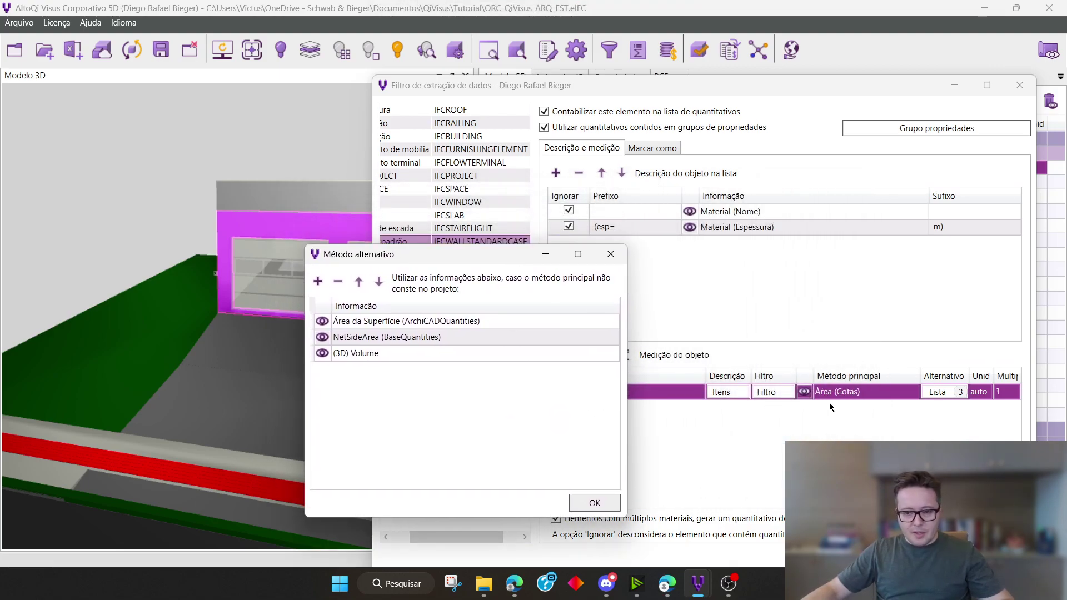
left_click(415, 322)
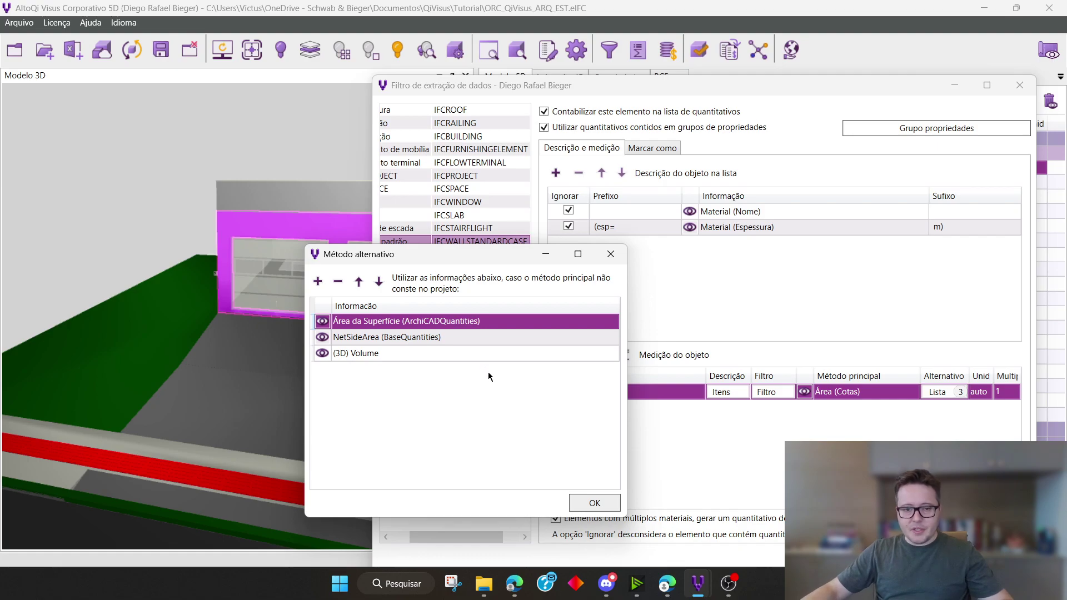
left_click(457, 337)
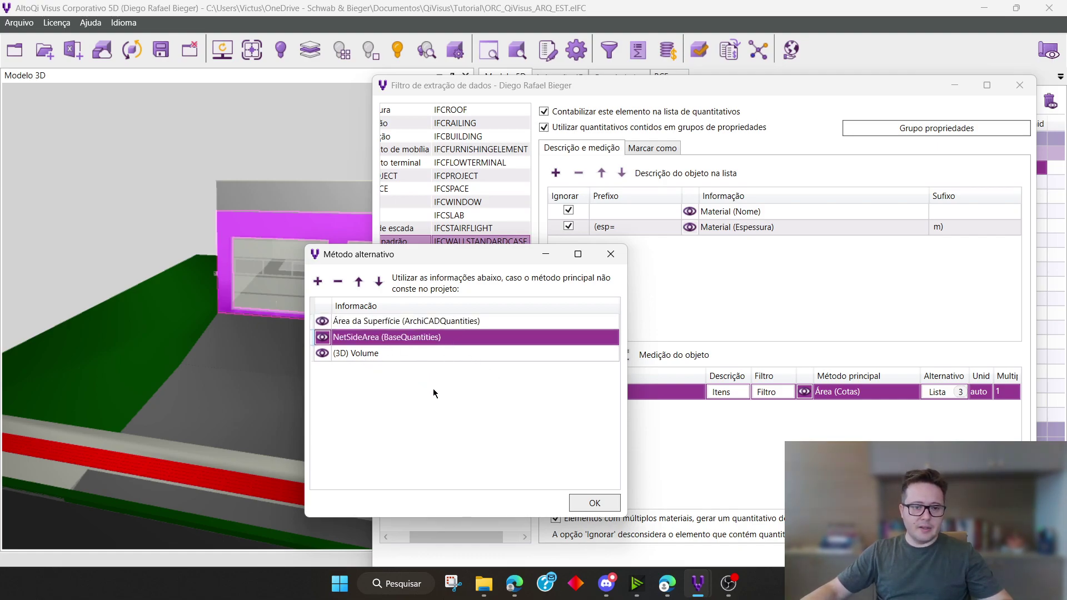
left_click(418, 354)
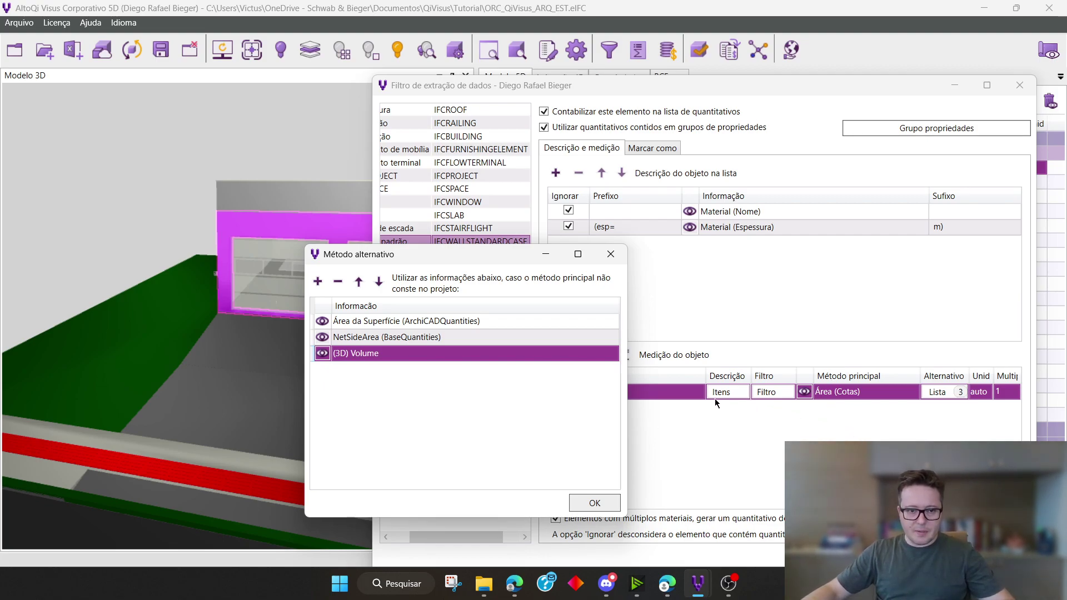
left_click(597, 500)
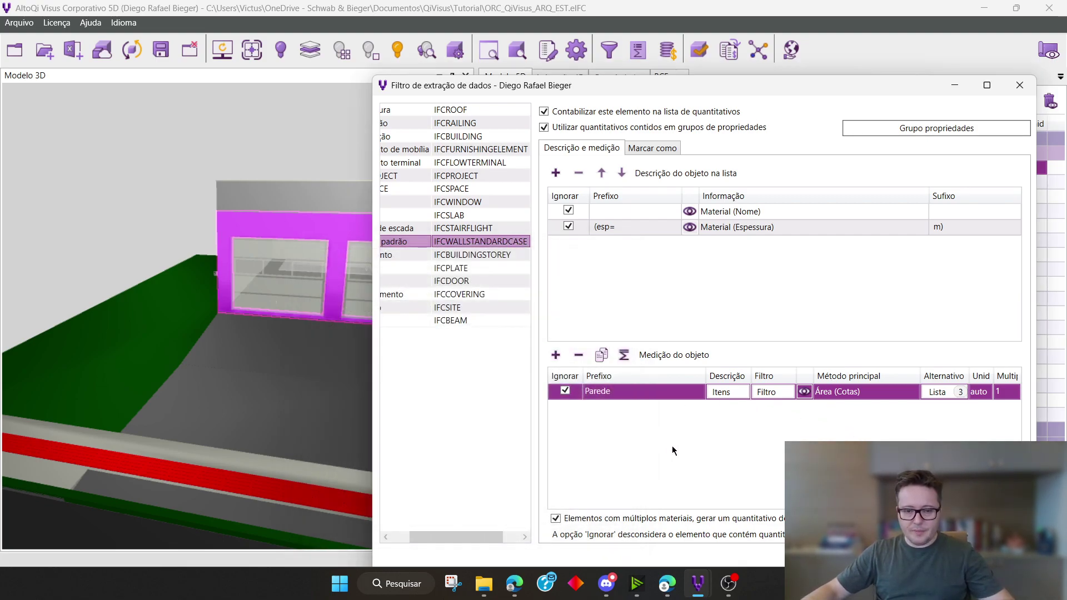
Inspect the Parede measurement prefix and uncover the 5D list to compare it with the wall item descriptions
double_click(642, 395)
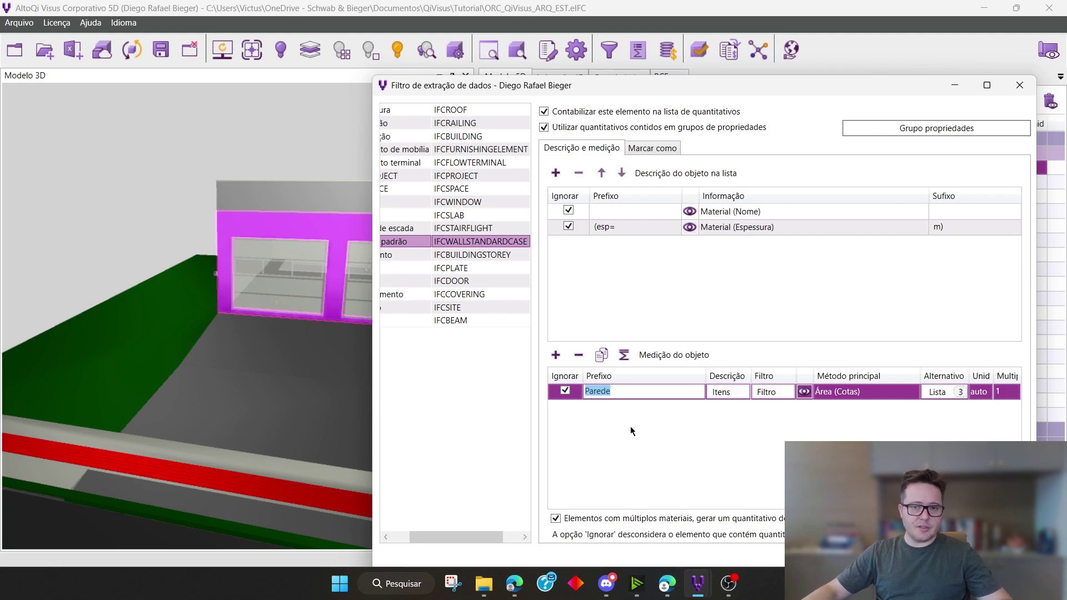
left_click_drag(771, 89, 791, 243)
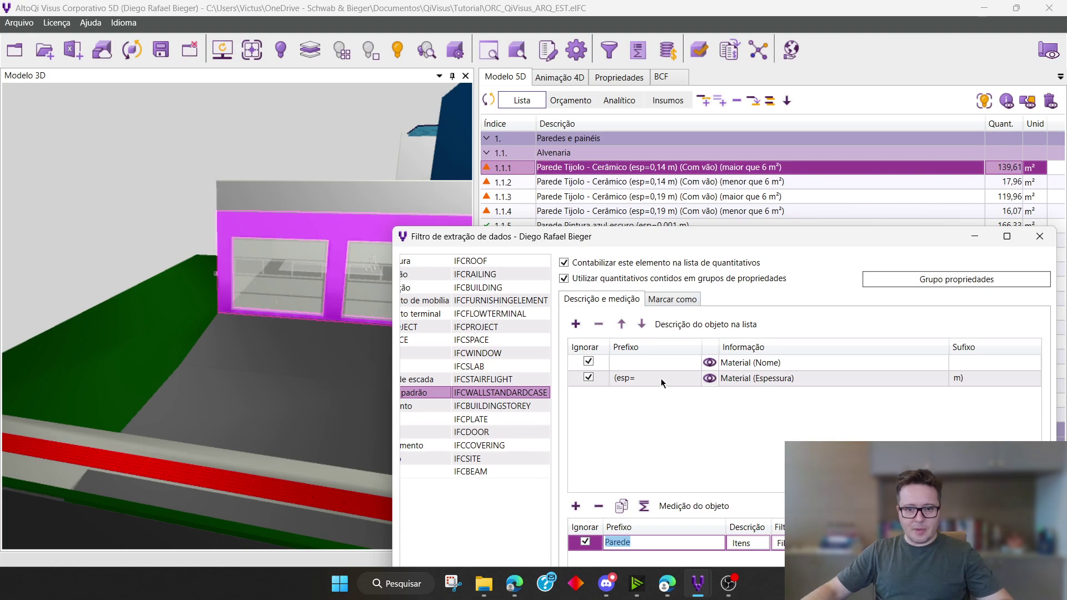
Examine the Material (Nome) and Material (Espessura) description rows against the wall item descriptions in the 5D list
left_click(777, 364)
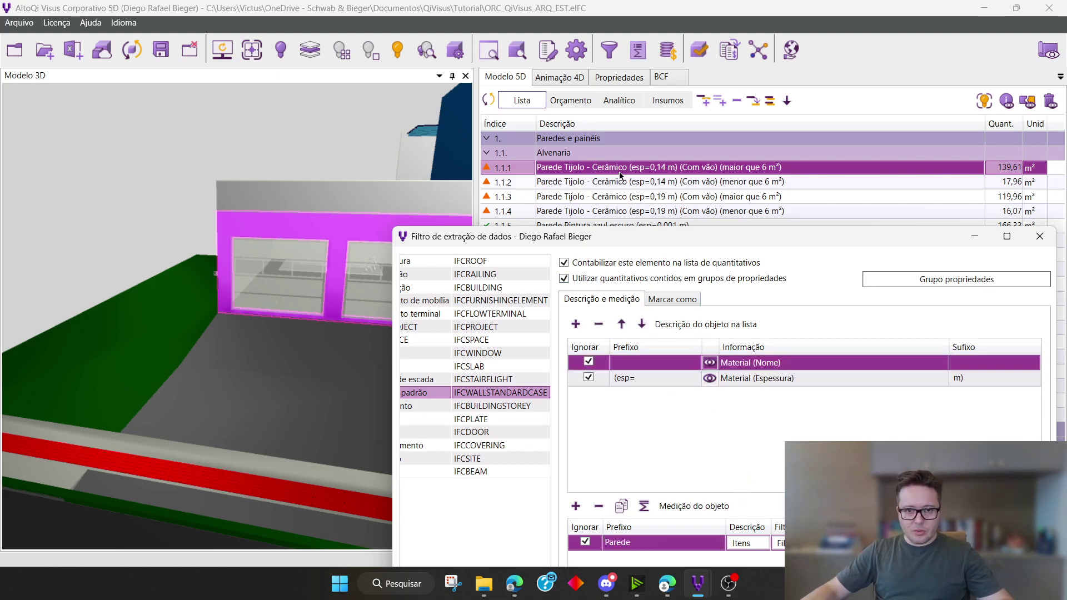
left_click(657, 377)
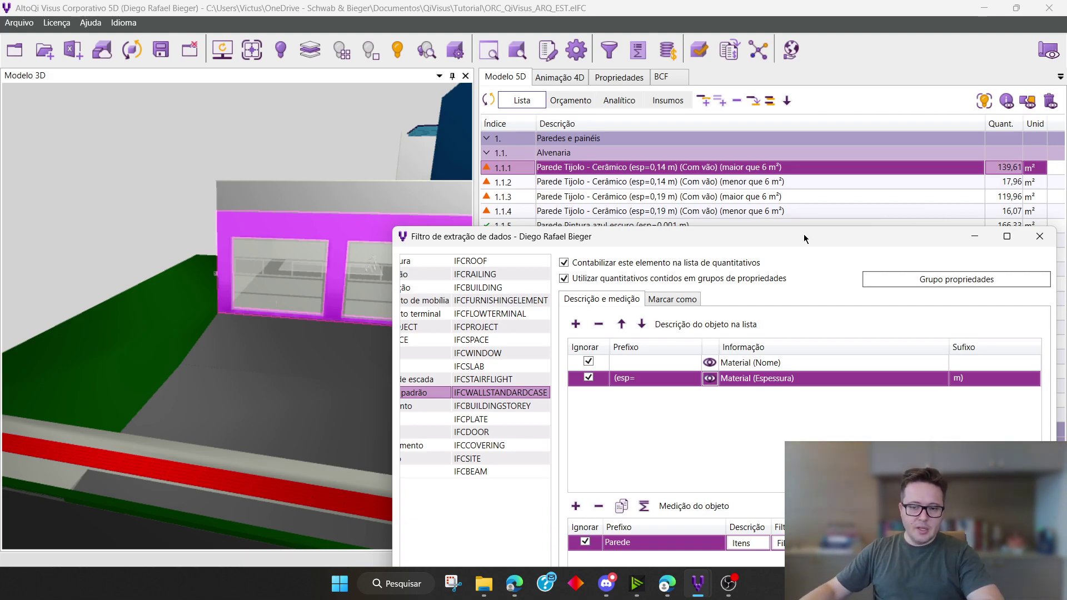
left_click_drag(803, 234, 811, 198)
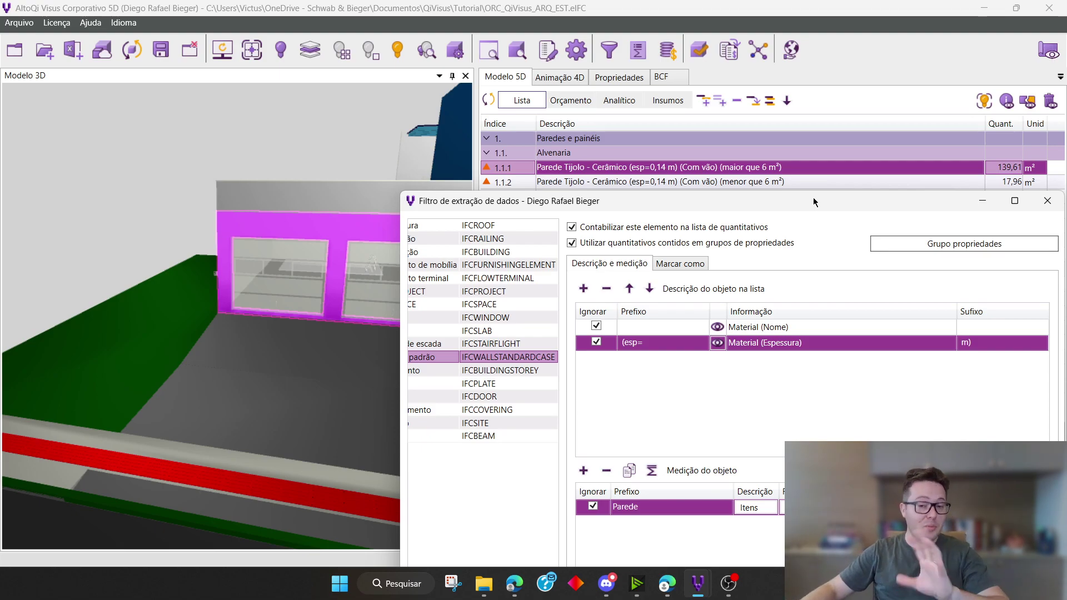
Open the standard wall's classification markers and select the (Com vão) marker, keeping the first wall item in view
left_click(694, 269)
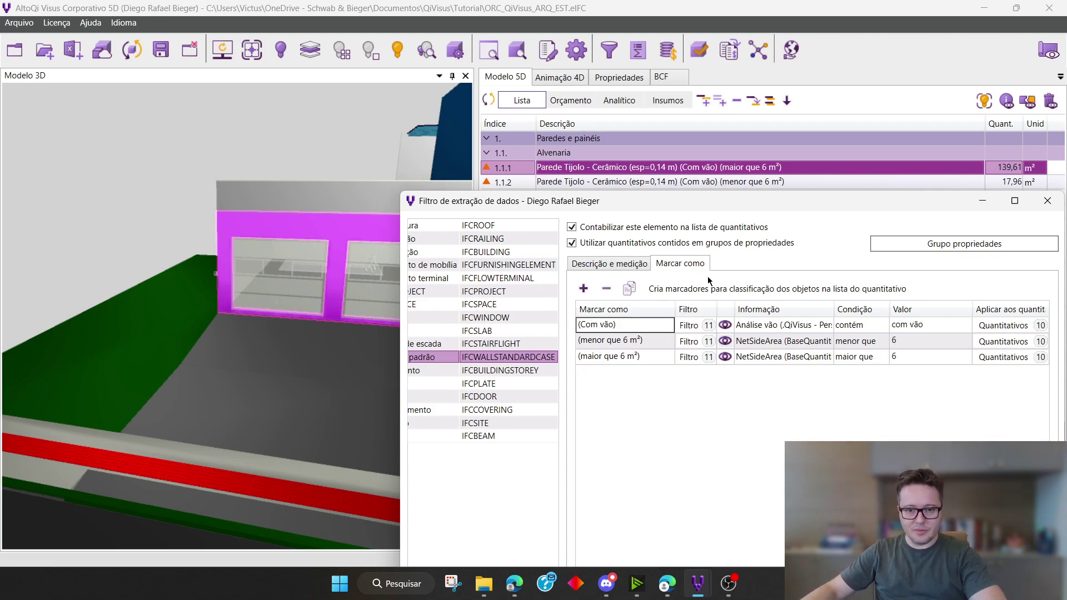
left_click_drag(803, 198, 766, 182)
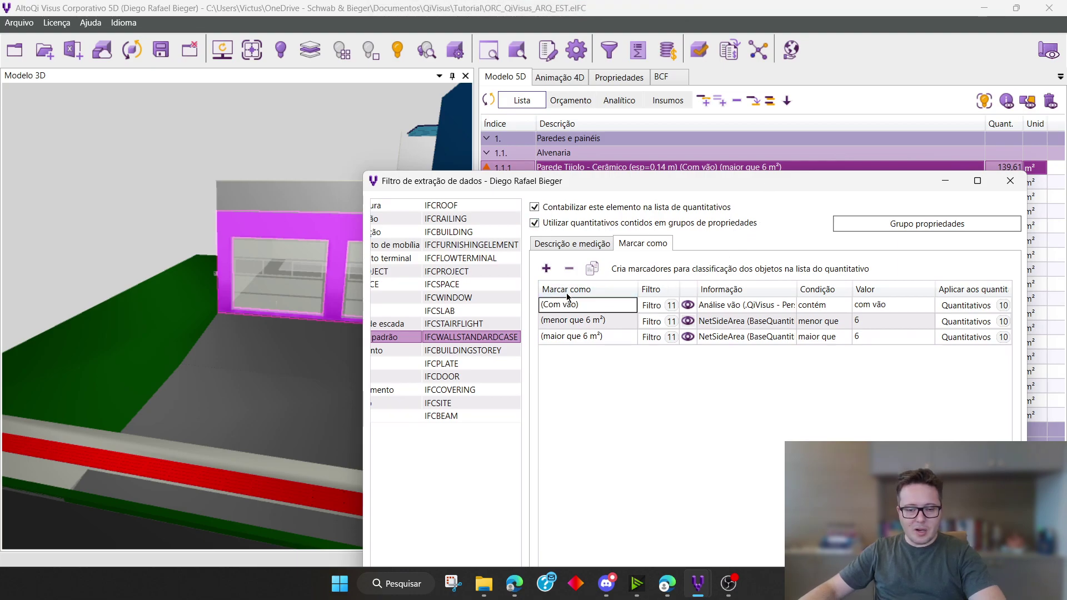
left_click_drag(705, 186, 715, 201)
left_click(604, 322)
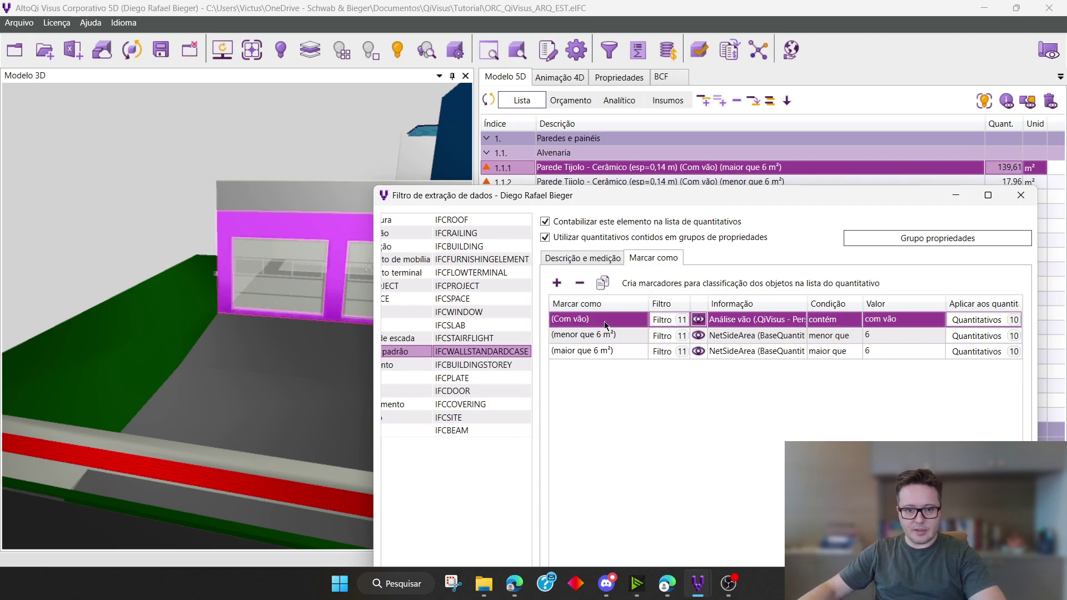
Review the floors, disciplines, types and layers that the (Com vão) marker's filter applies to
left_click(669, 324)
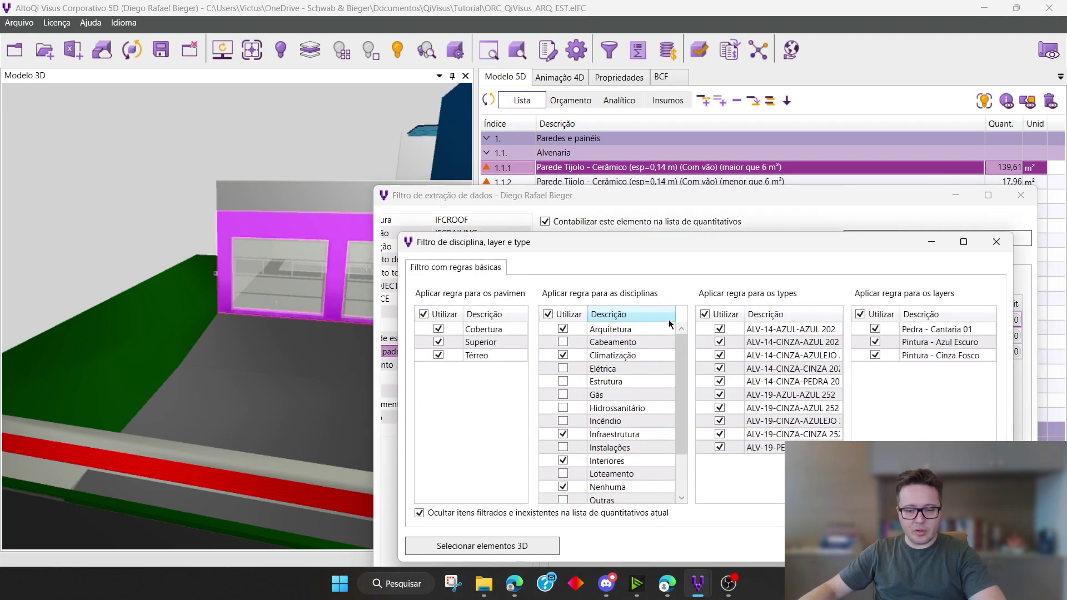
left_click_drag(686, 340, 686, 379)
scroll(687, 402, "up", 2)
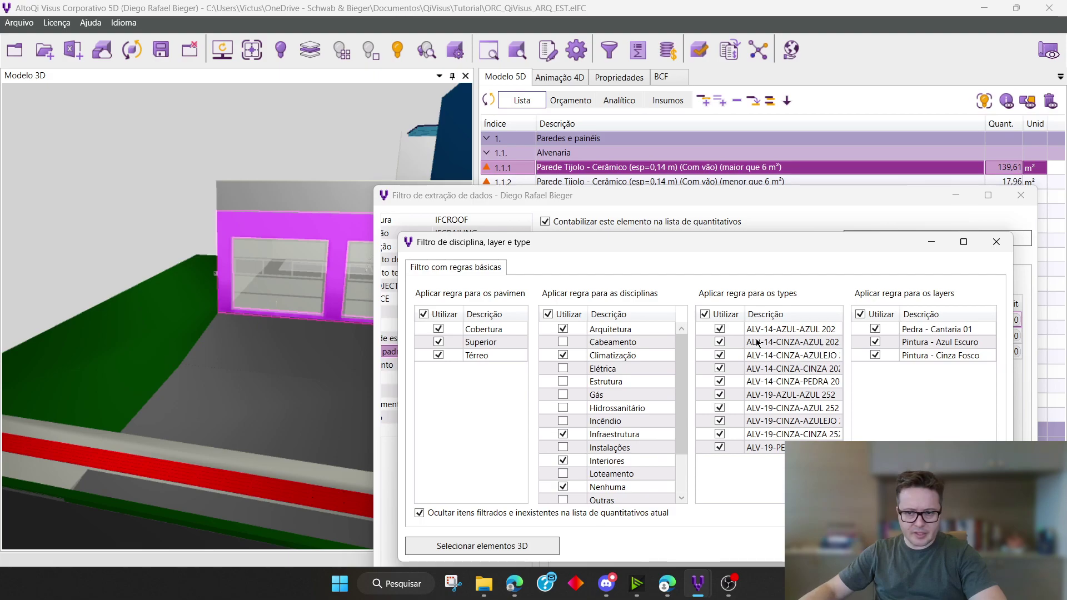
left_click_drag(686, 358, 678, 421)
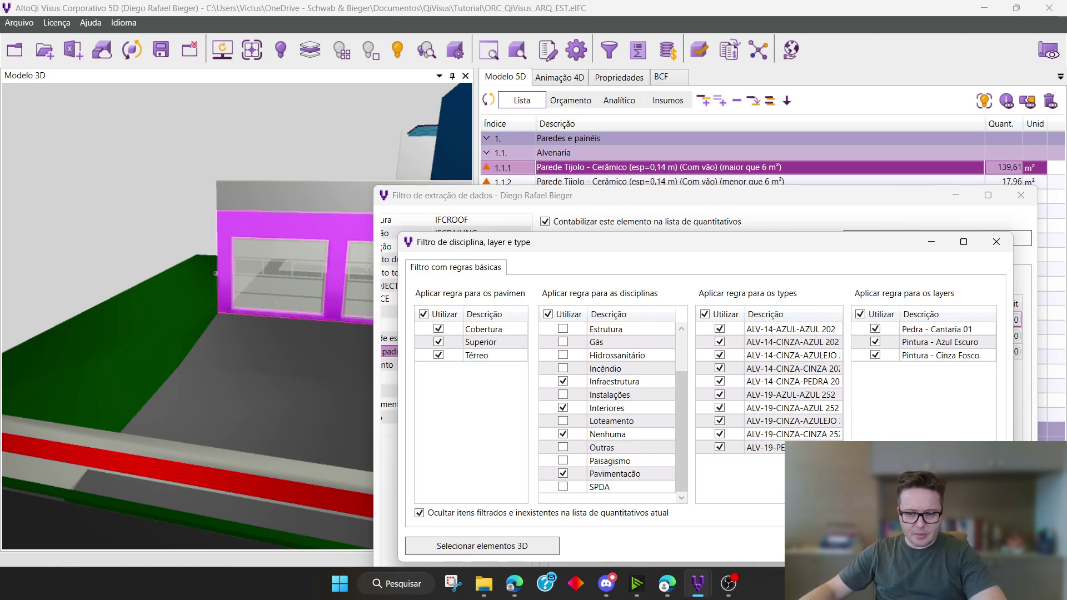
left_click(872, 546)
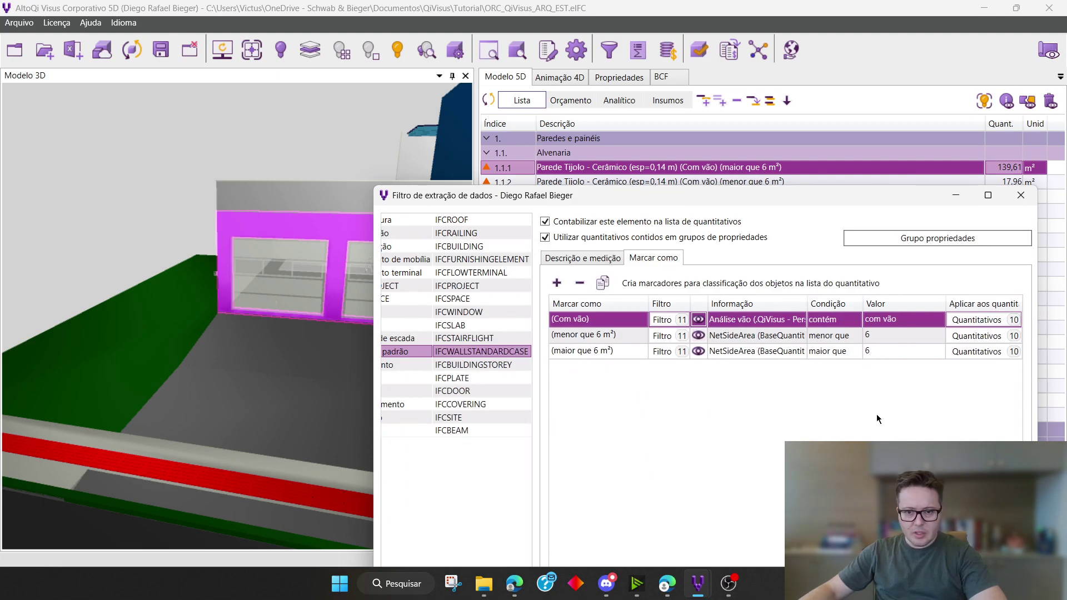
Review the (Com vão) marker's Análise vão property, condition and value, and the quantity items it applies to
left_click(782, 326)
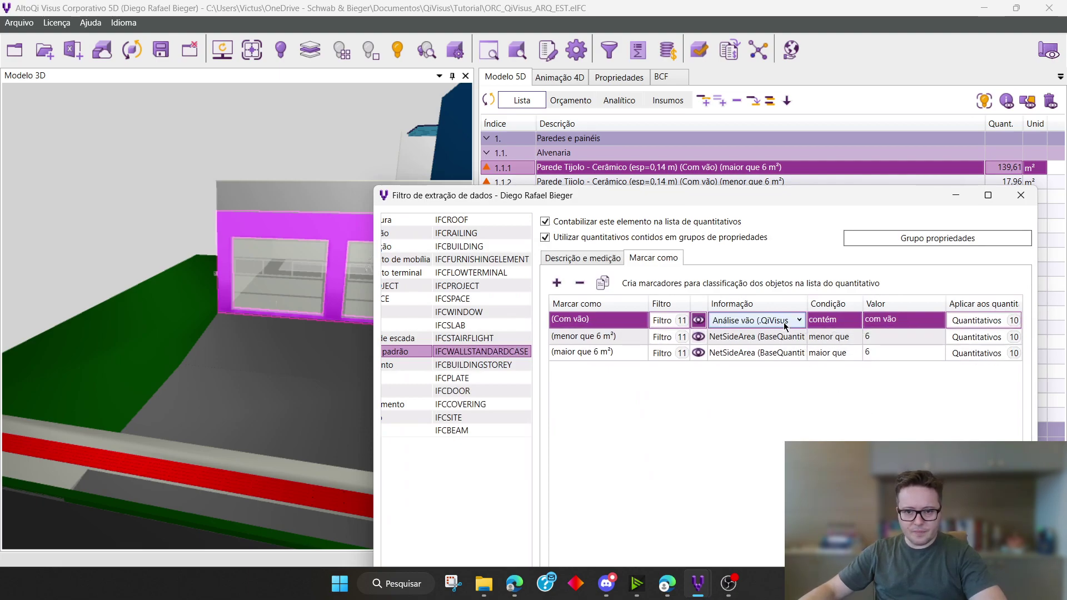
left_click(785, 320)
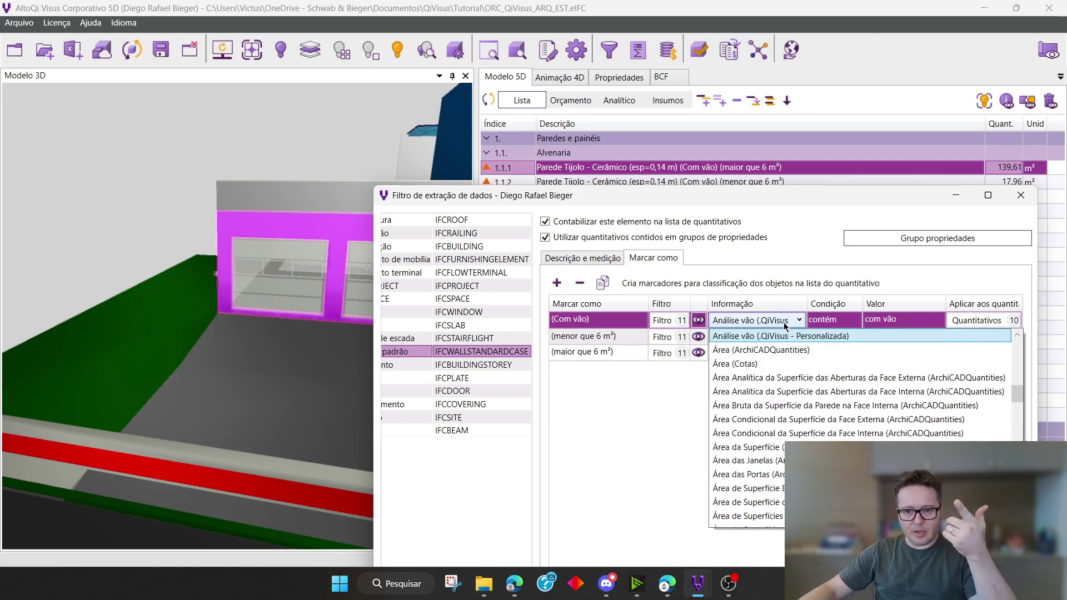
left_click(783, 323)
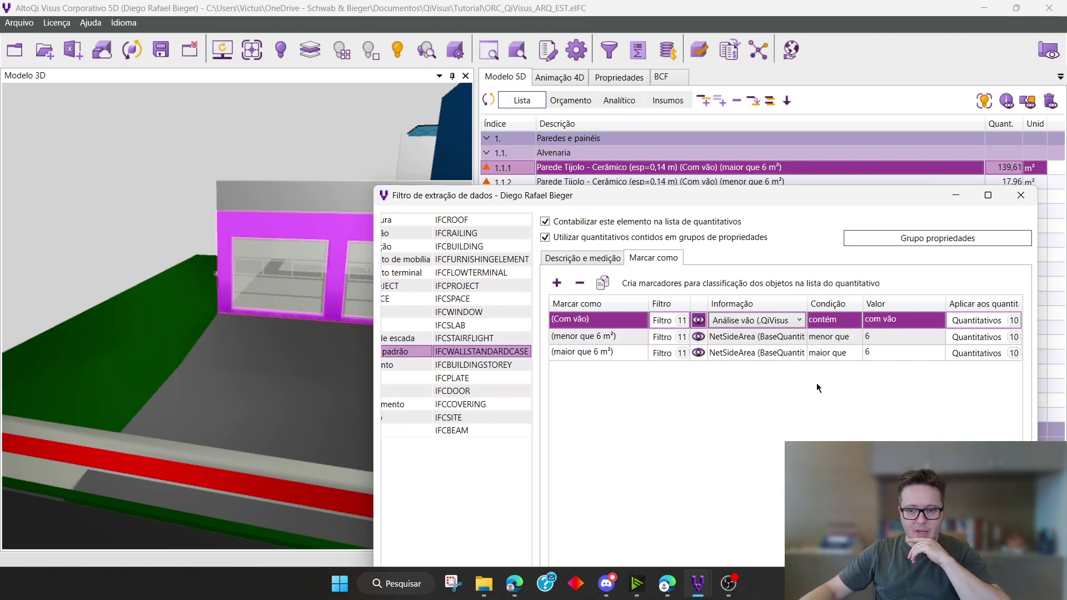
left_click(846, 325)
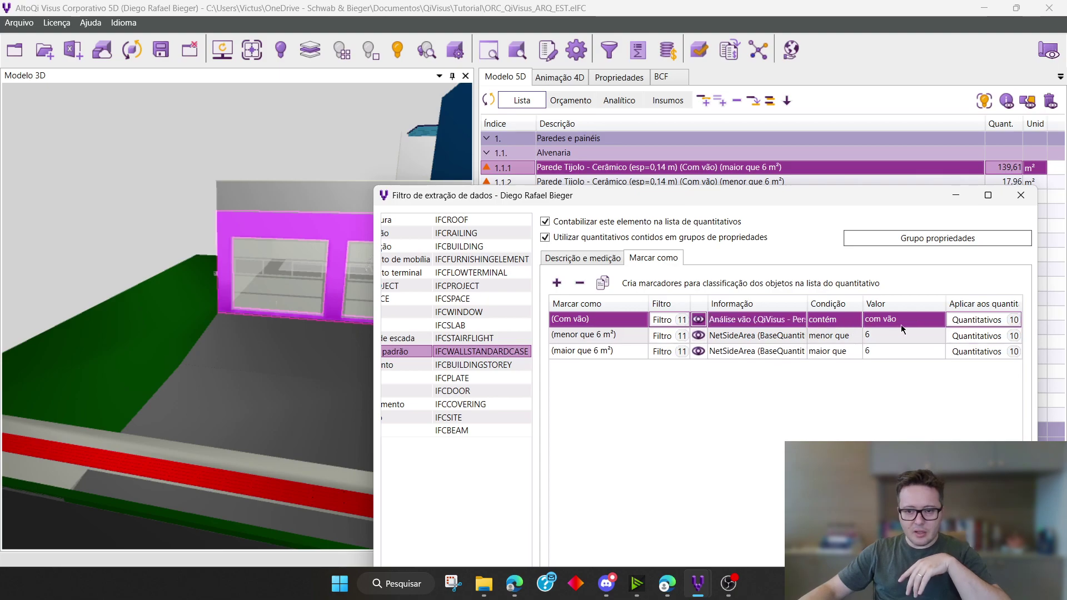
left_click(915, 324)
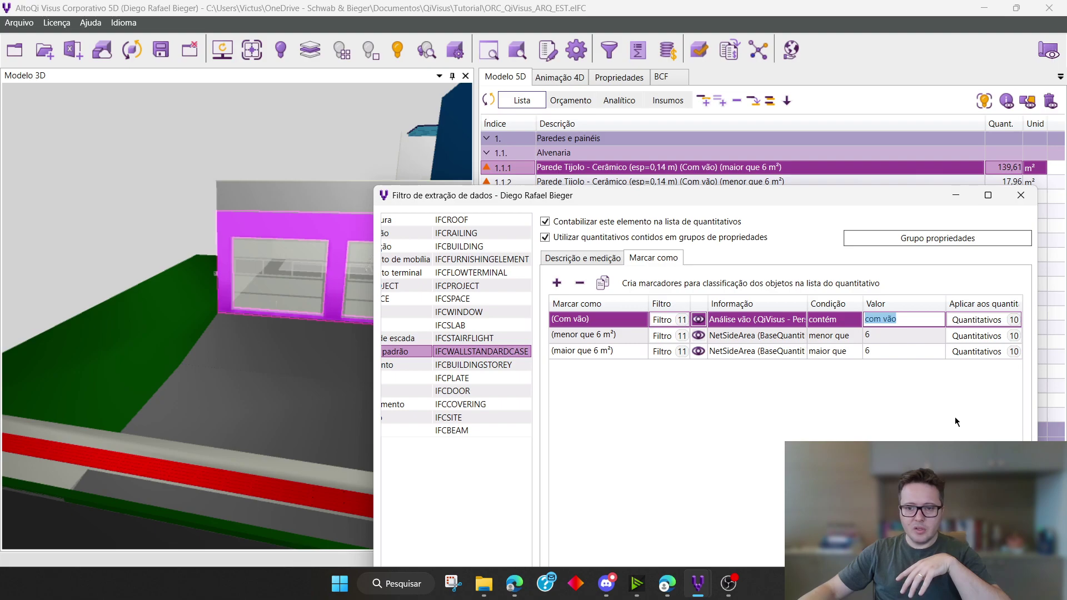
left_click(981, 320)
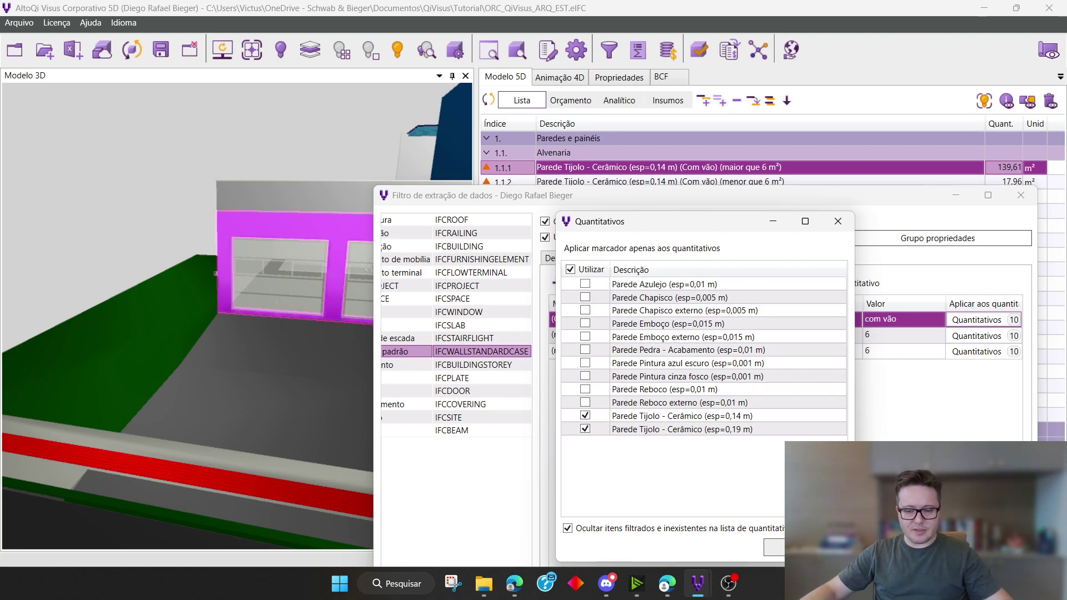
left_click(774, 547)
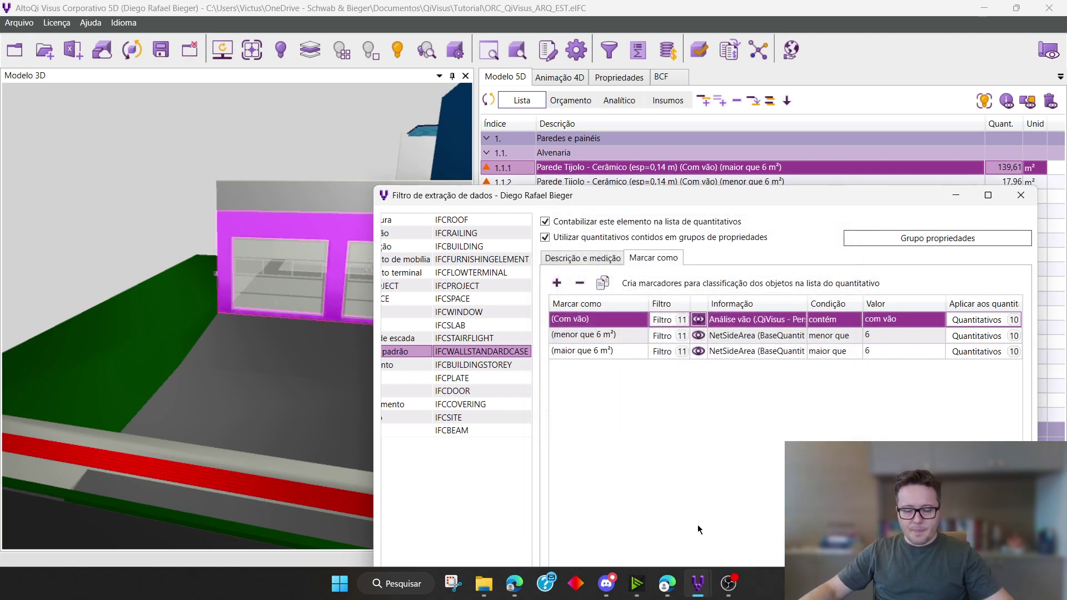
Compare the (menor que 6 m²) and (maior que 6 m²) markers, and check the filter of the (menor que 6 m²) one
left_click(613, 339)
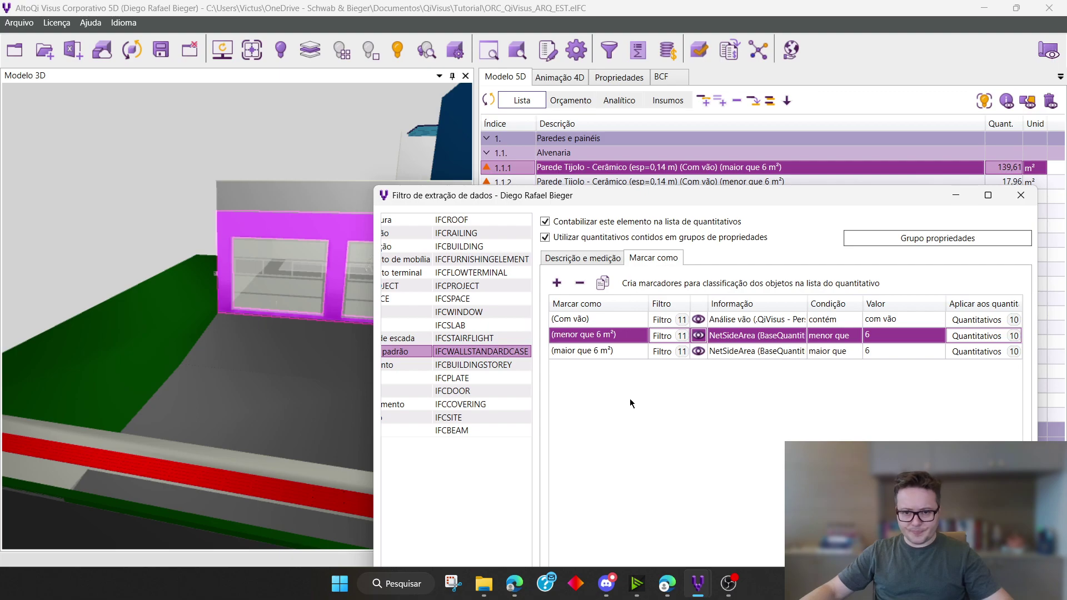
left_click(588, 352)
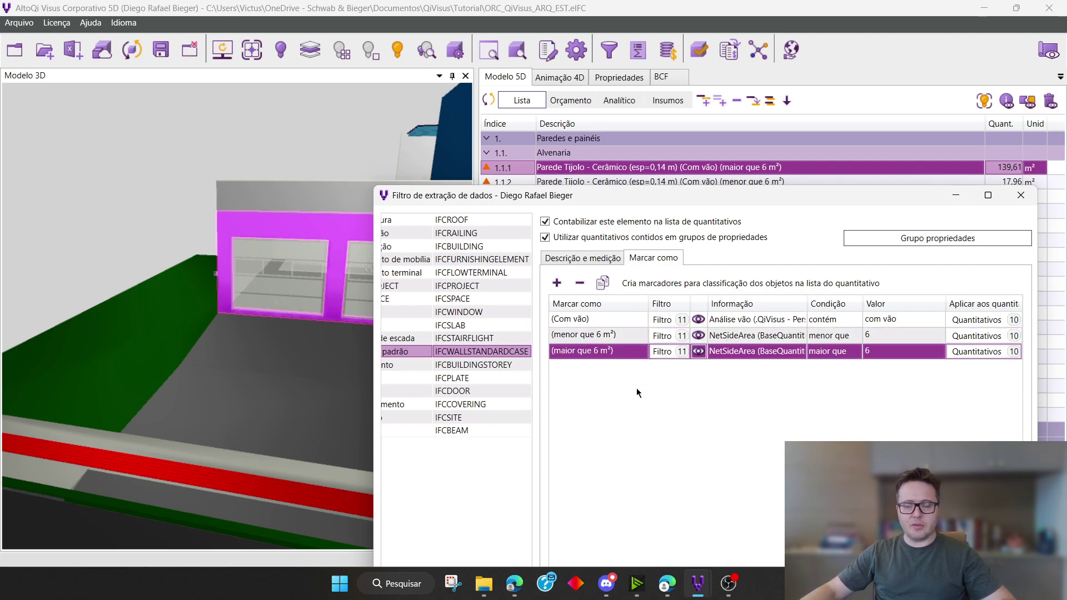
left_click(662, 336)
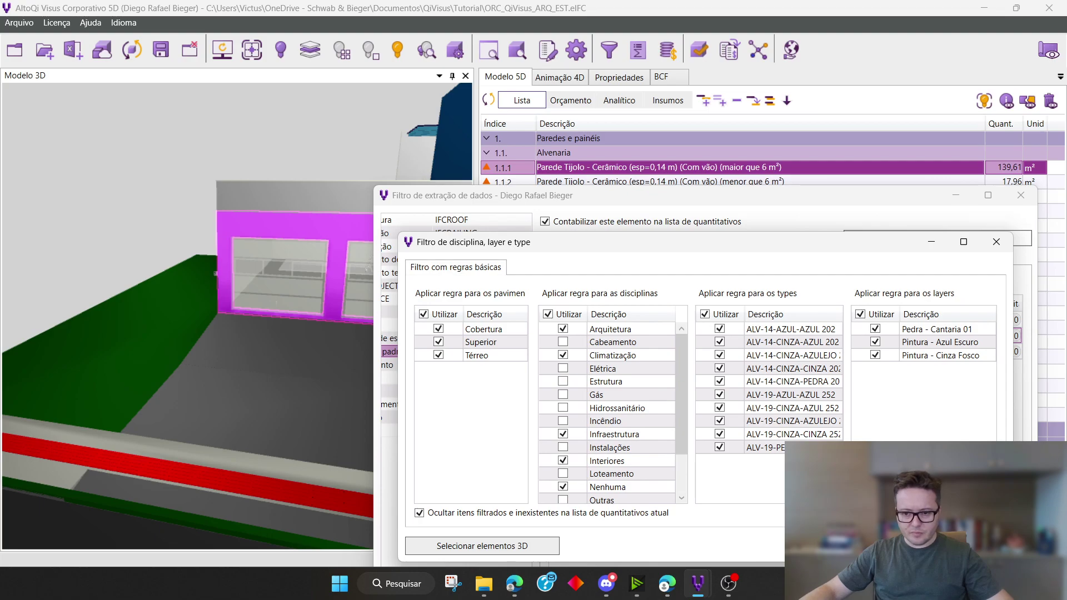
key("Escape")
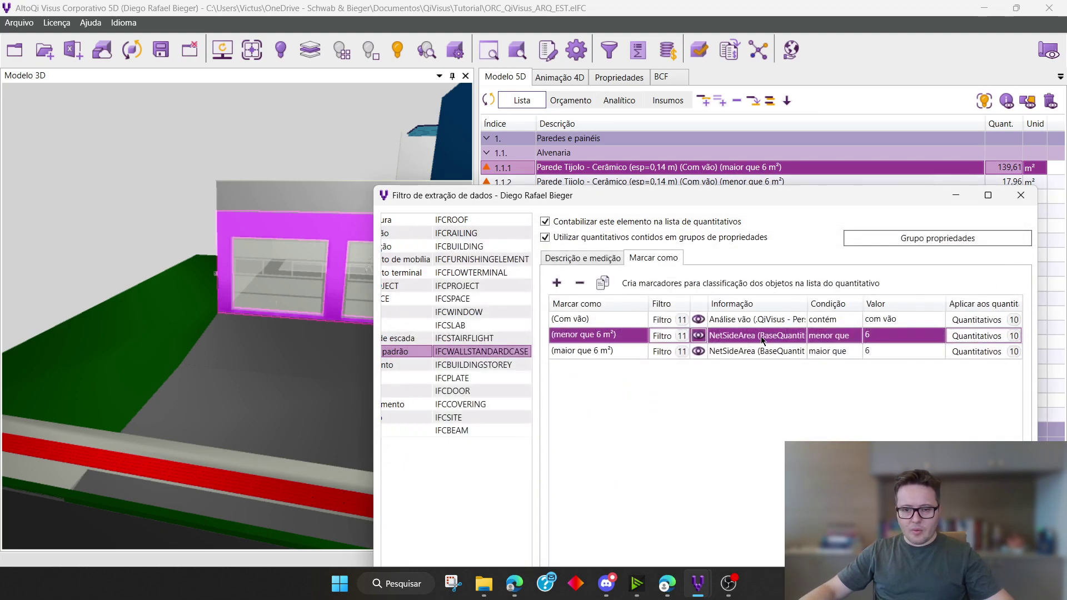
Review the (menor que 6 m²) marker's NetSideArea (BaseQuantities) property and comparison value
left_click(801, 341)
left_click(799, 336)
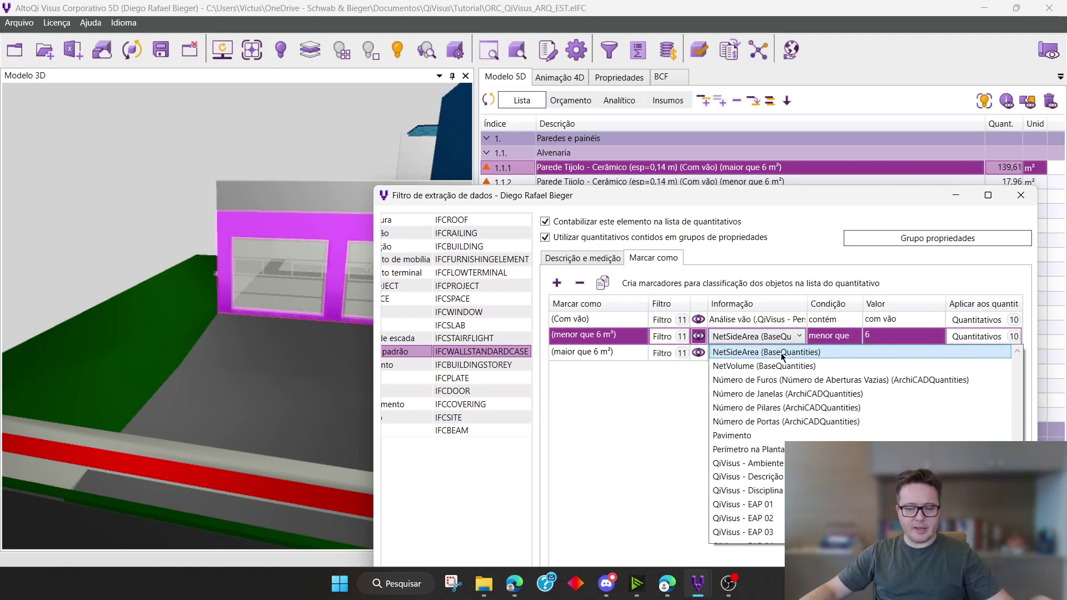
left_click(802, 353)
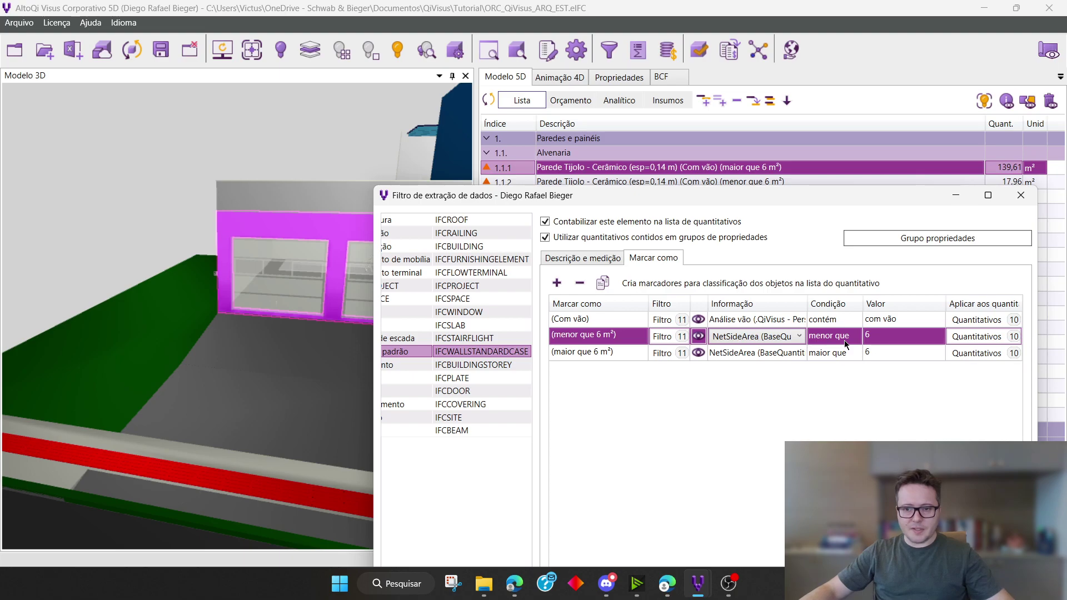
left_click(897, 340)
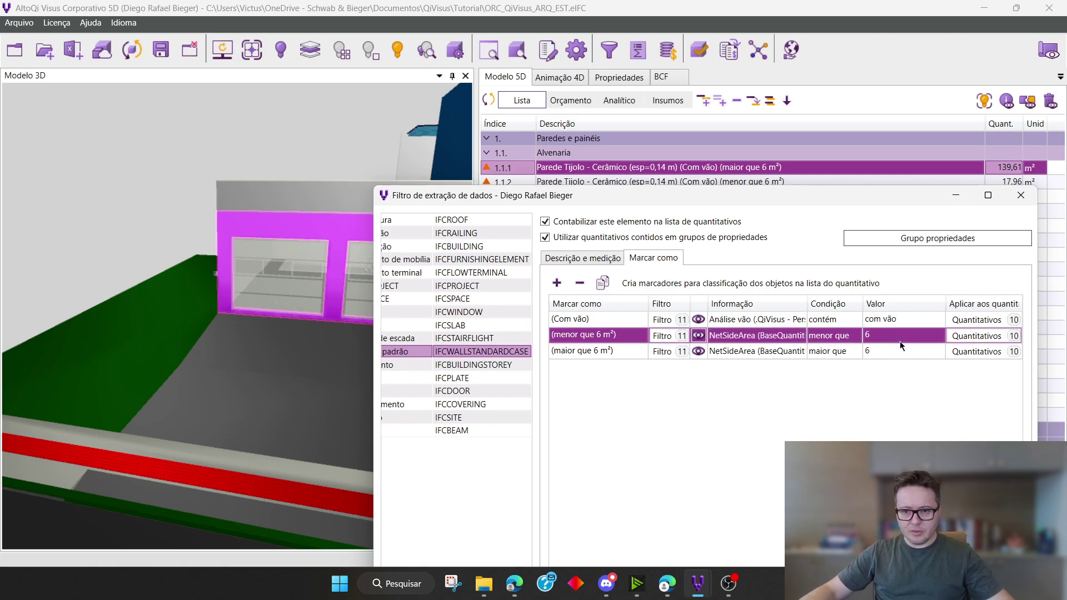
left_click(884, 339)
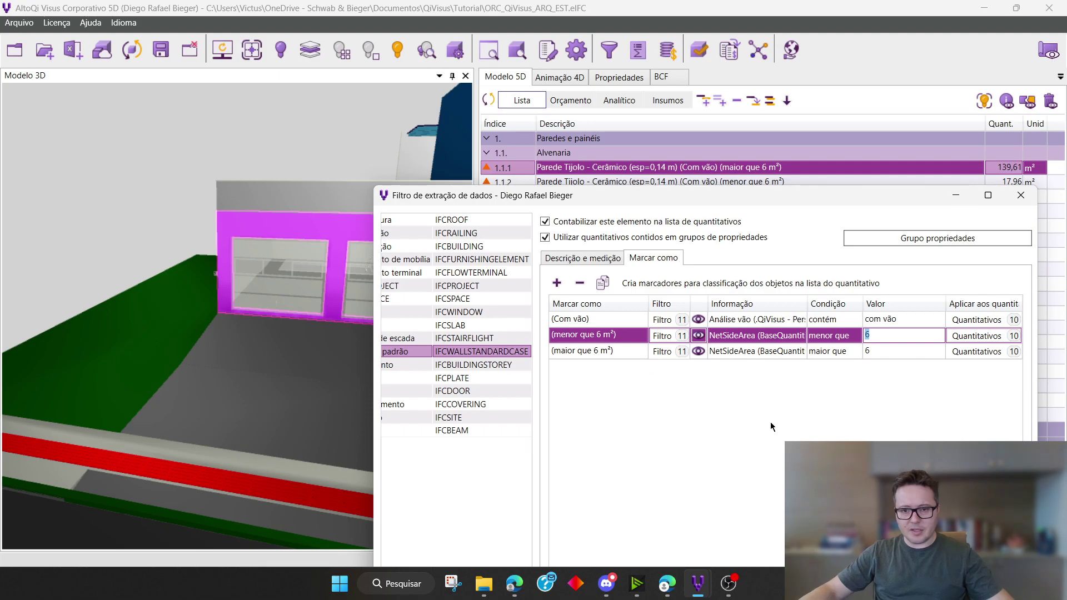
Review the (maior que 6 m²) marker's measured property and the quantity items it applies to
left_click(627, 352)
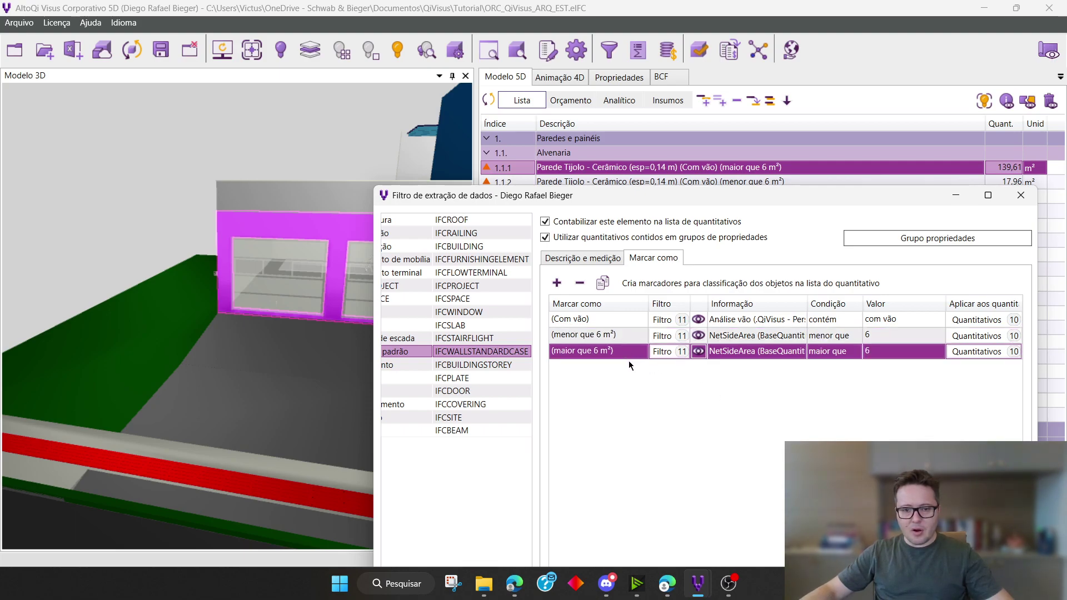
left_click(725, 353)
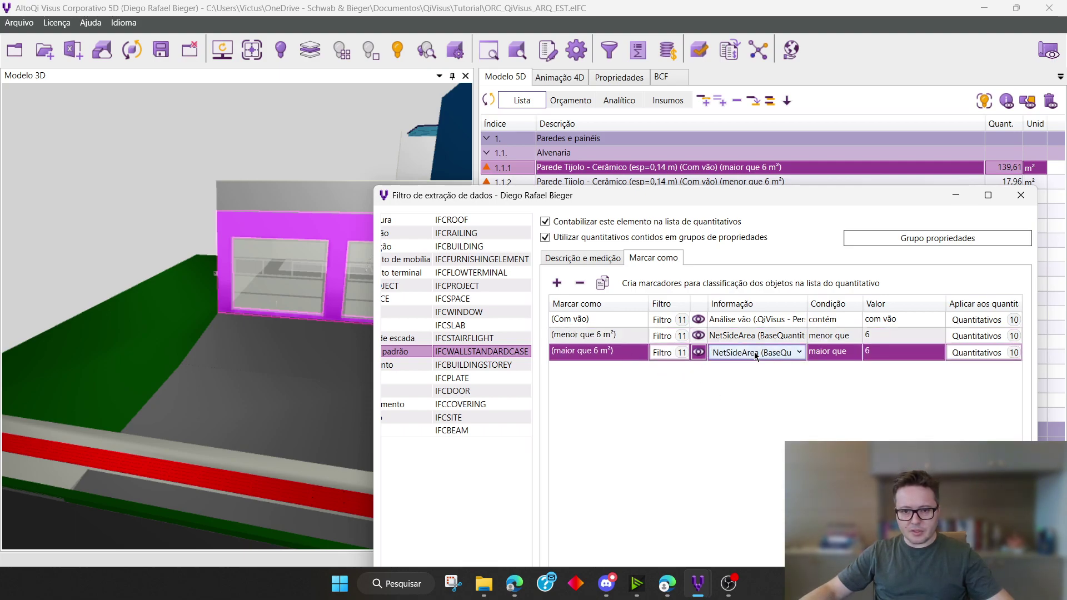
left_click(798, 353)
left_click(812, 370)
left_click(981, 352)
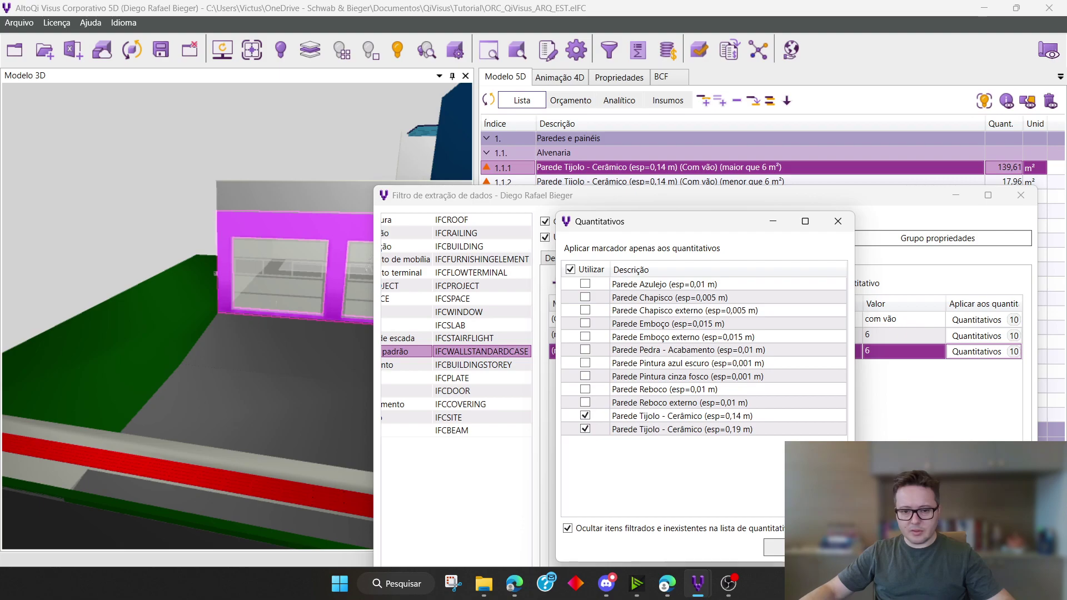
left_click(837, 222)
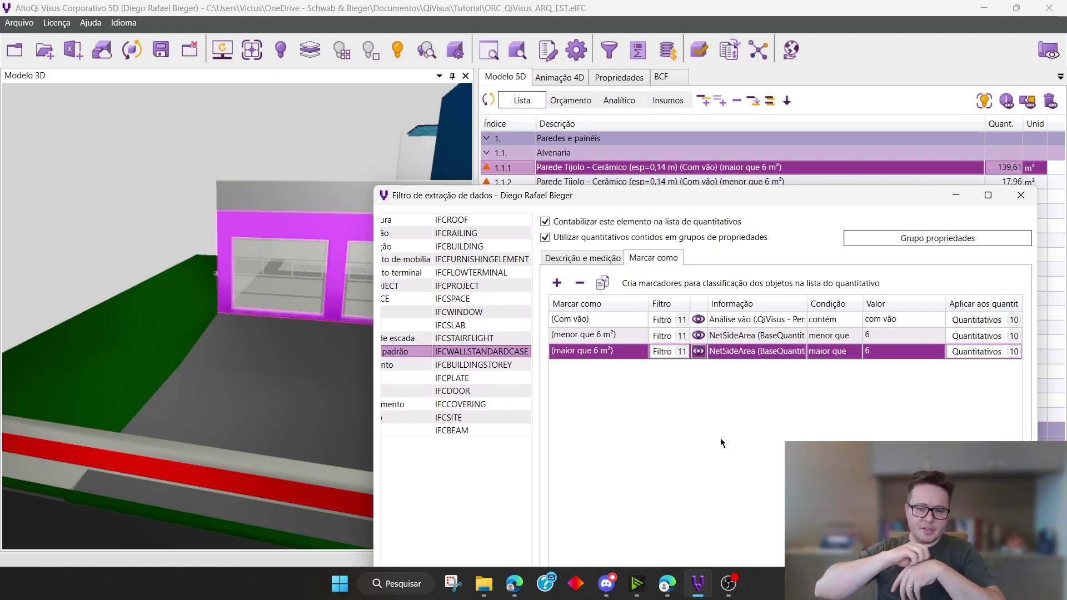
Return to the standard wall's description and measurement settings, keeping the first wall item in the 5D list visible
left_click(600, 260)
left_click_drag(680, 201, 719, 195)
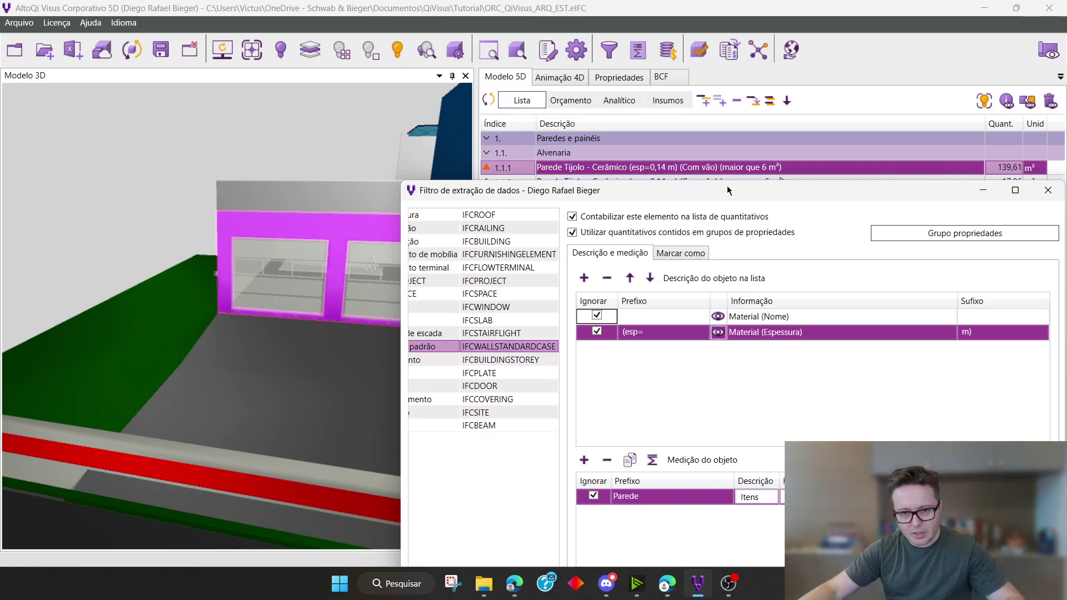
left_click_drag(729, 190, 702, 195)
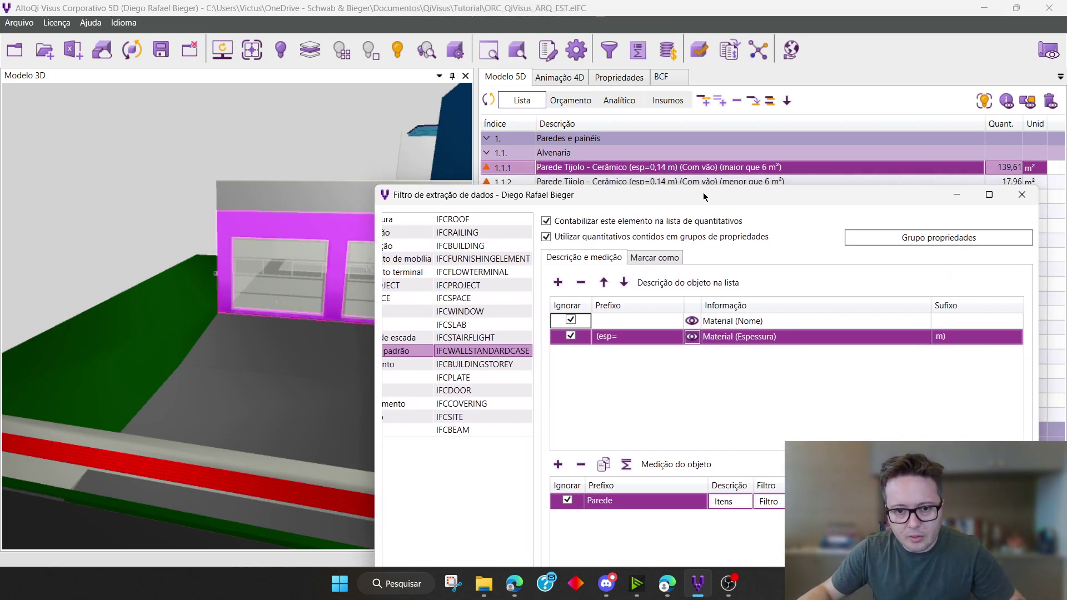